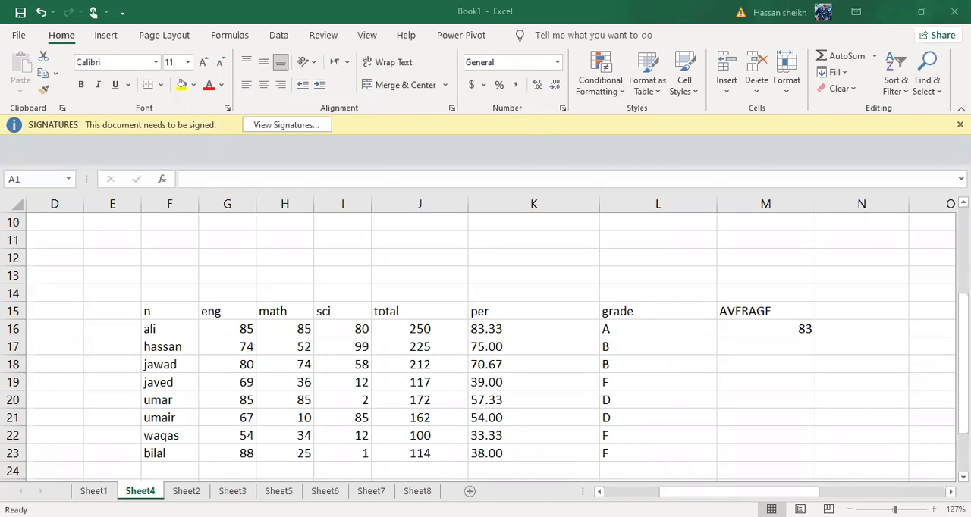
Dismiss the signatures notice and insert a new blank worksheet
click(959, 125)
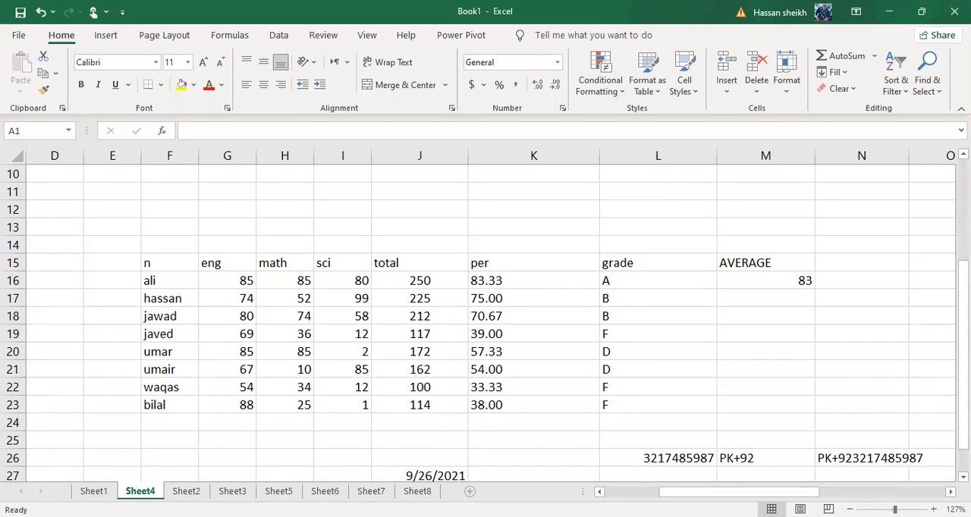
key(shift+F11)
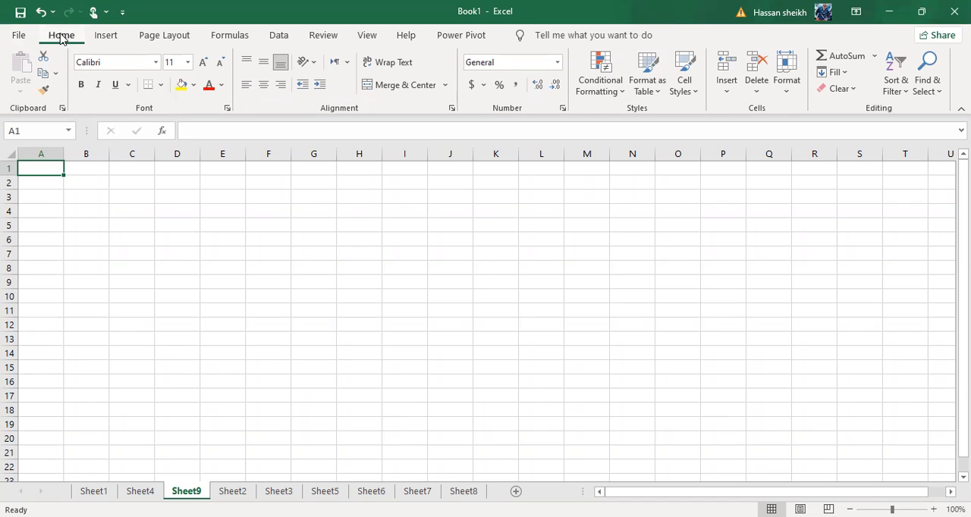
Look over the workbook file options, including the Open and Save As pages, and return to the worksheet
click(21, 36)
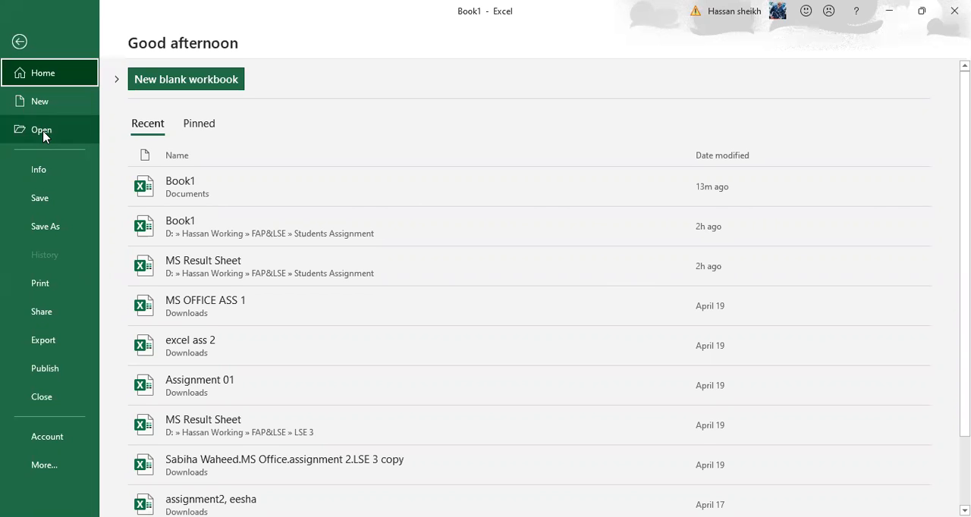
click(42, 130)
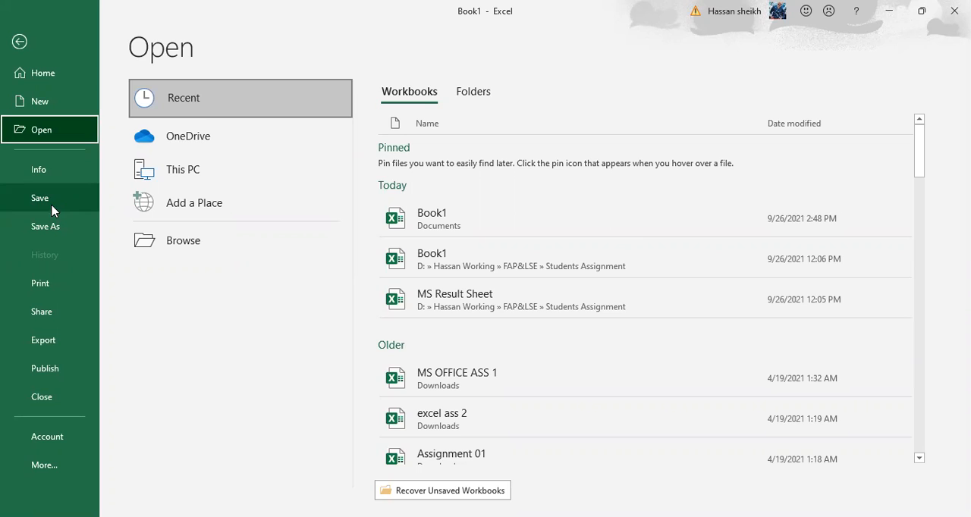
click(51, 240)
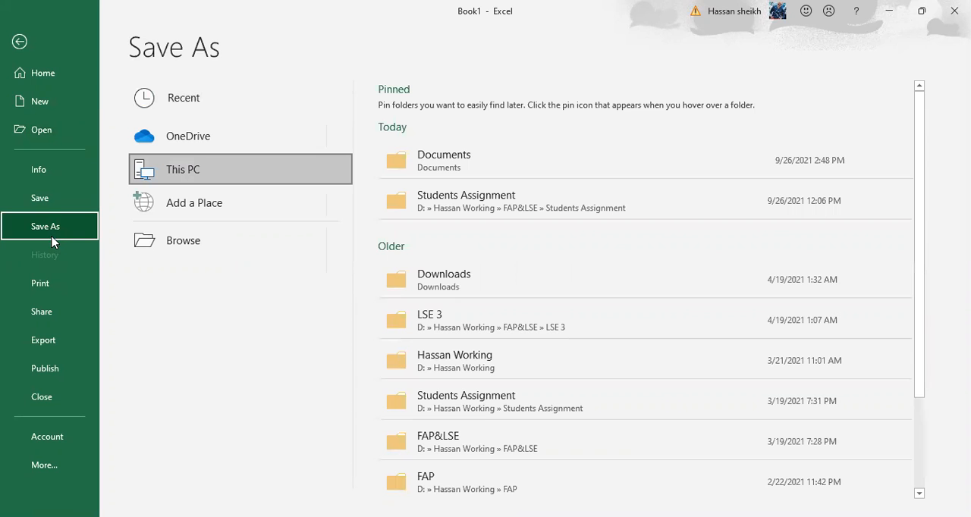
click(41, 191)
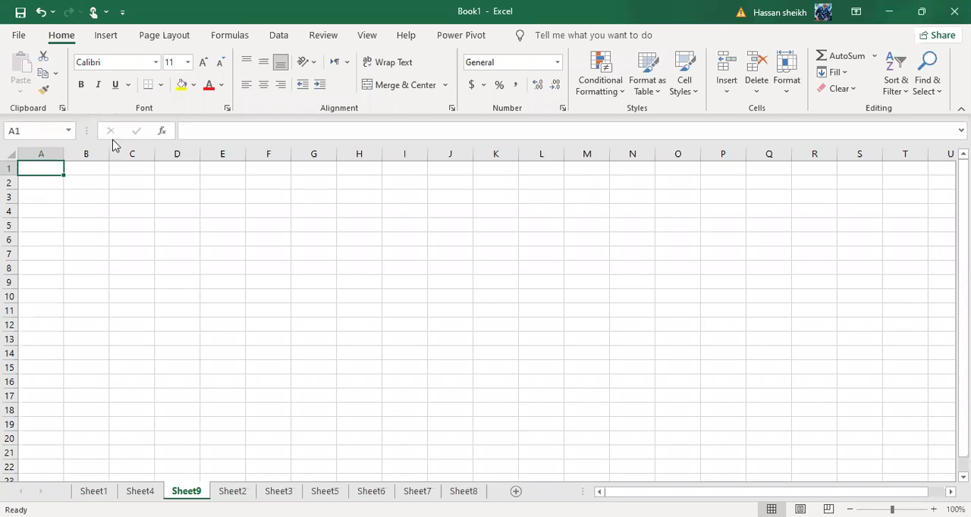
click(14, 36)
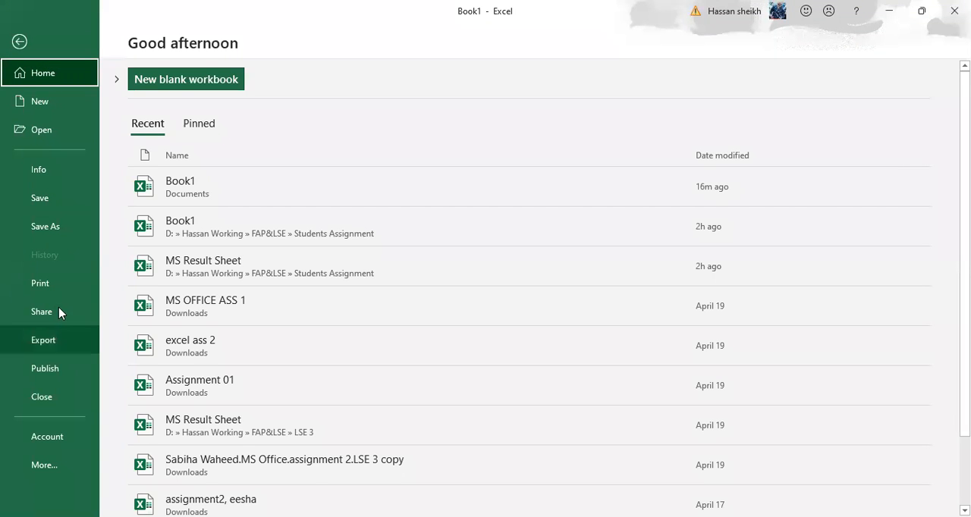
click(22, 53)
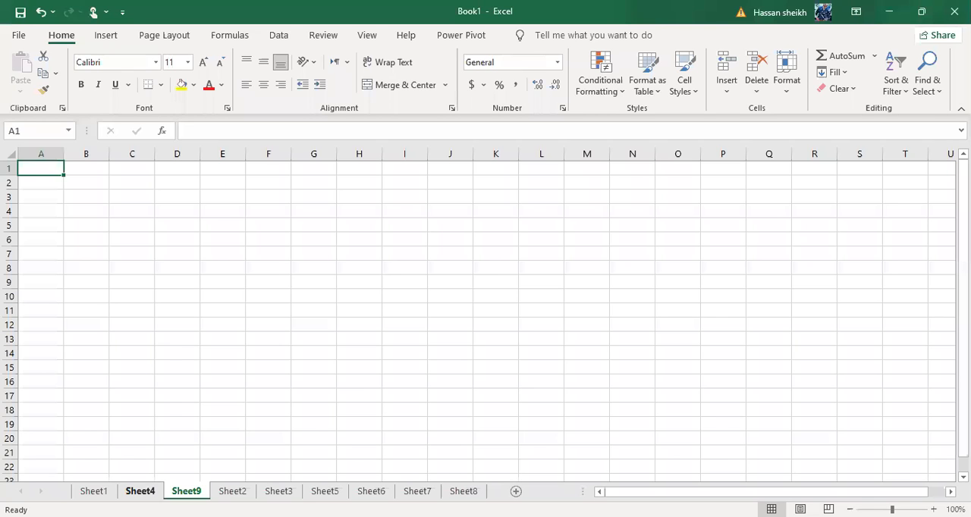
Switch to Sheet4 and select cell C9
click(140, 490)
ctrl+scroll(141, 326, up, 2)
scroll(141, 326, up, 5)
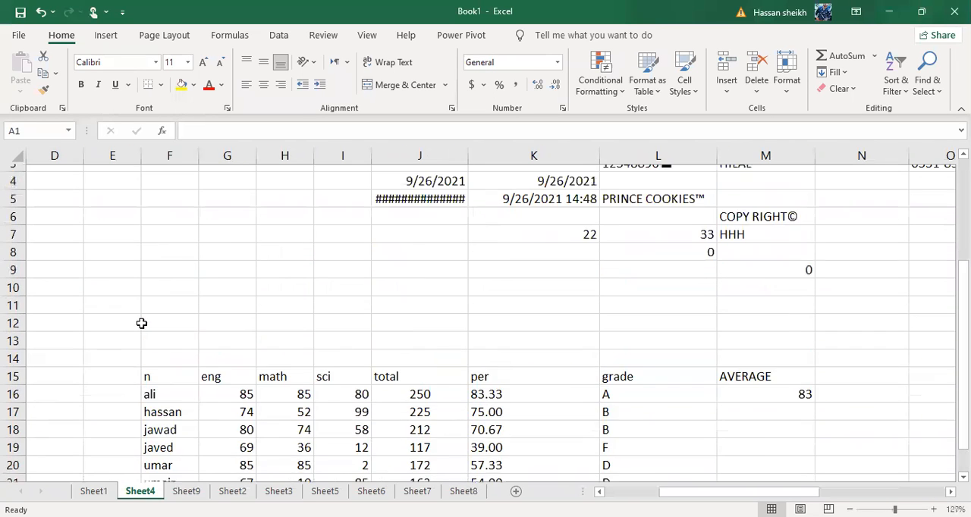
scroll(141, 324, left, 3)
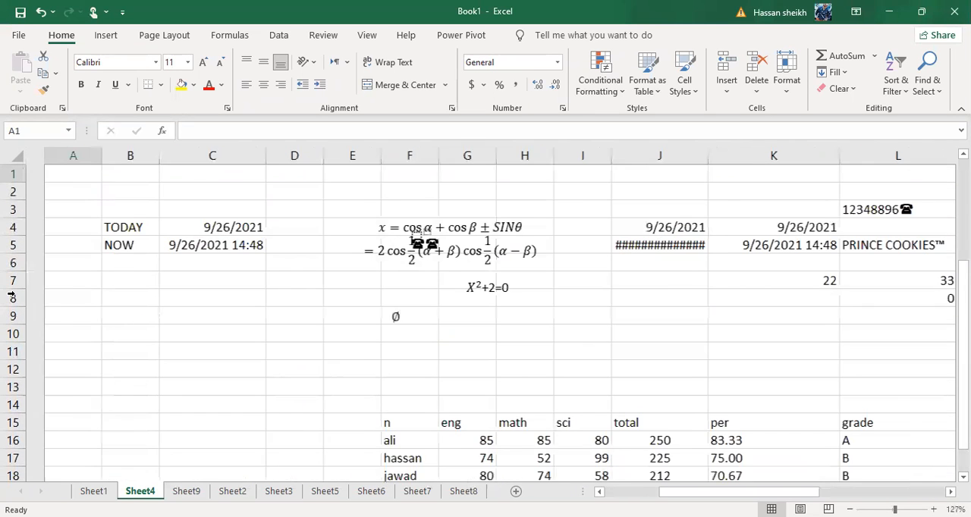
click(151, 322)
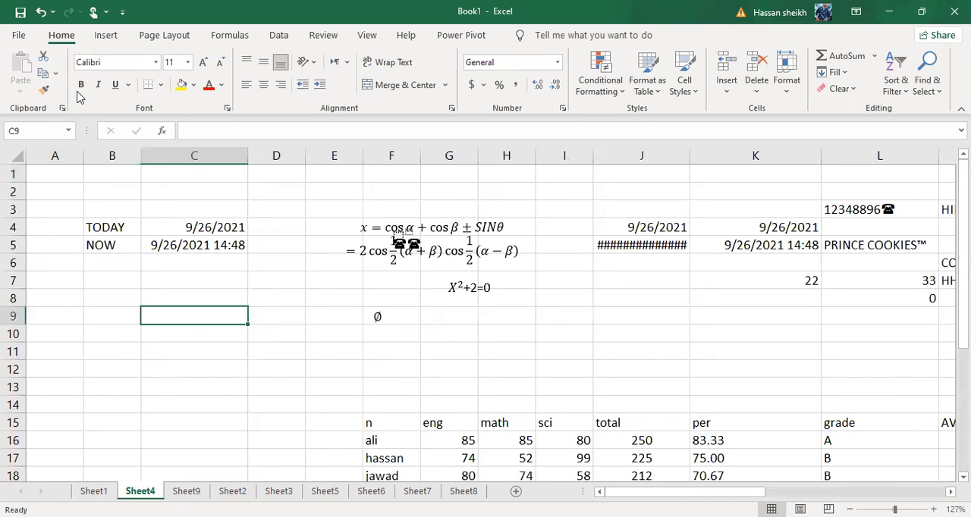
drag(108, 228, 113, 244)
click(125, 314)
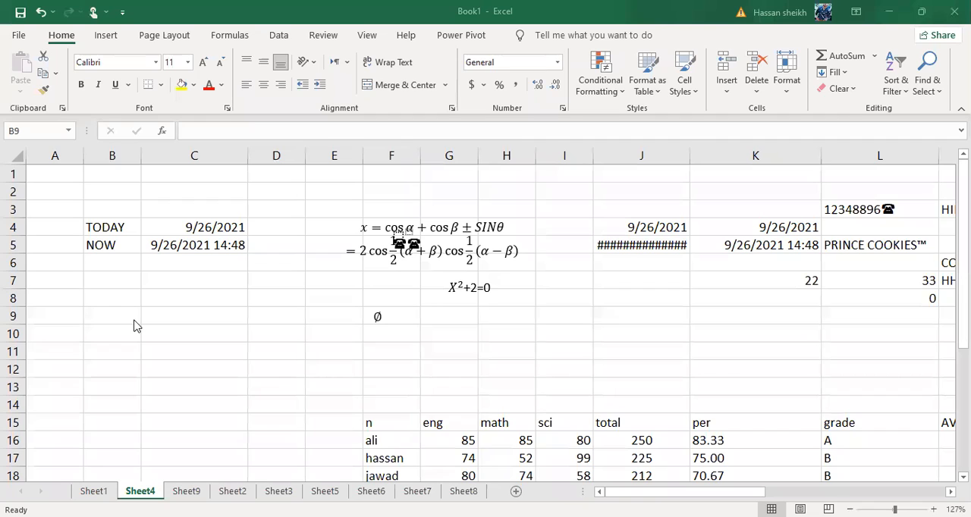
click(49, 102)
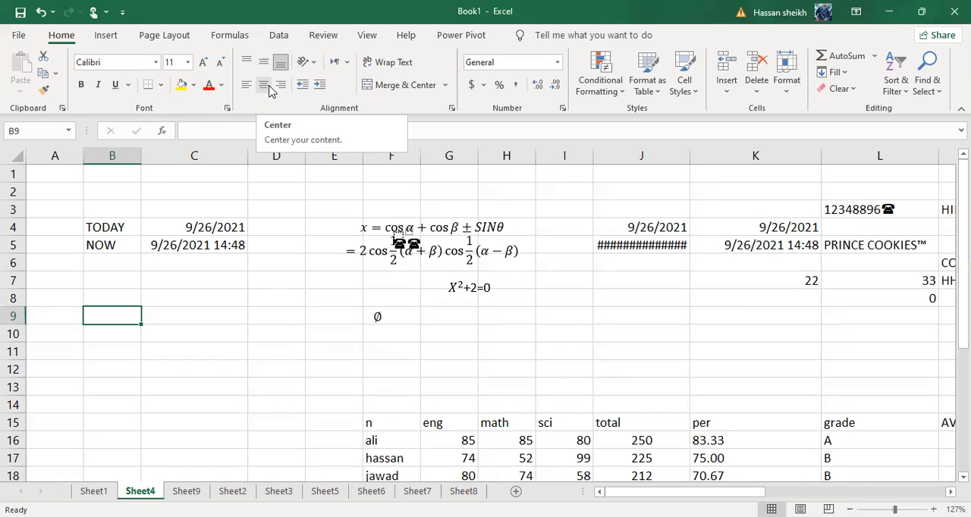
click(144, 346)
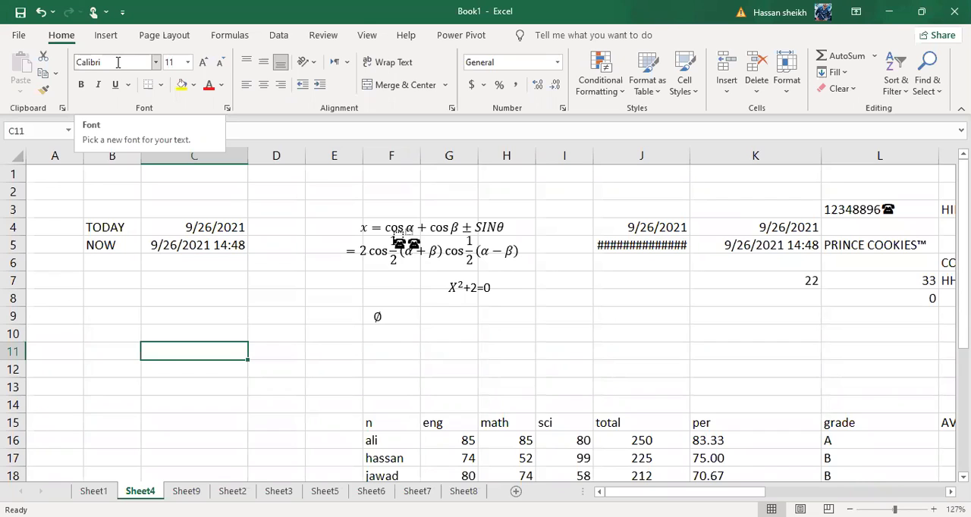
Enter the text "msoffice" in cell B11 and keep that cell selected
click(104, 352)
text(ms)
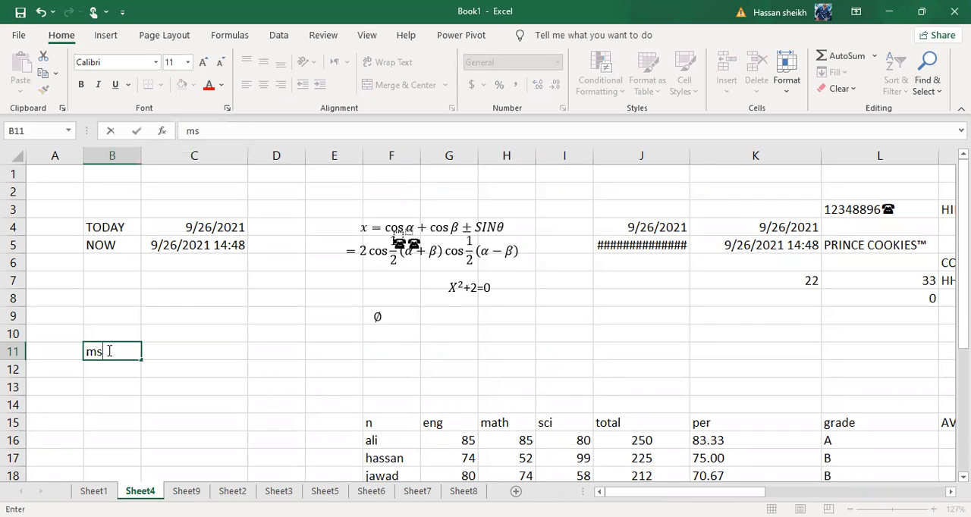
text(office)
click(174, 373)
click(123, 352)
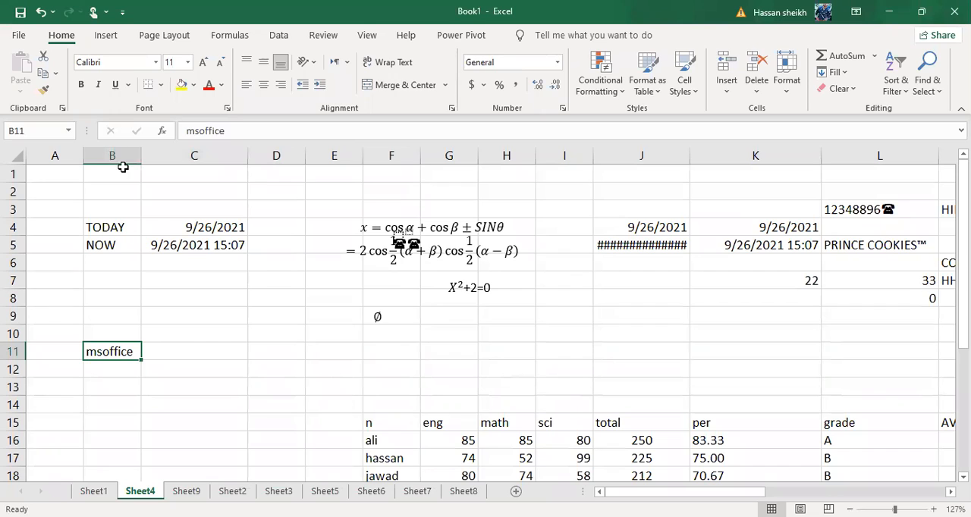
Change the font of the msoffice text in cell B11 to Lucida Calligraphy
click(157, 63)
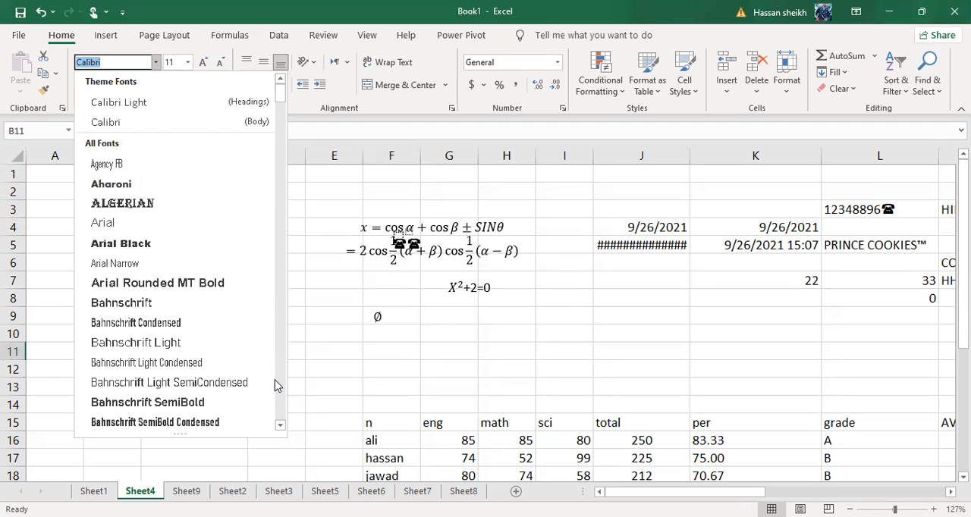
scroll(277, 386, down, 5)
scroll(277, 386, down, 15)
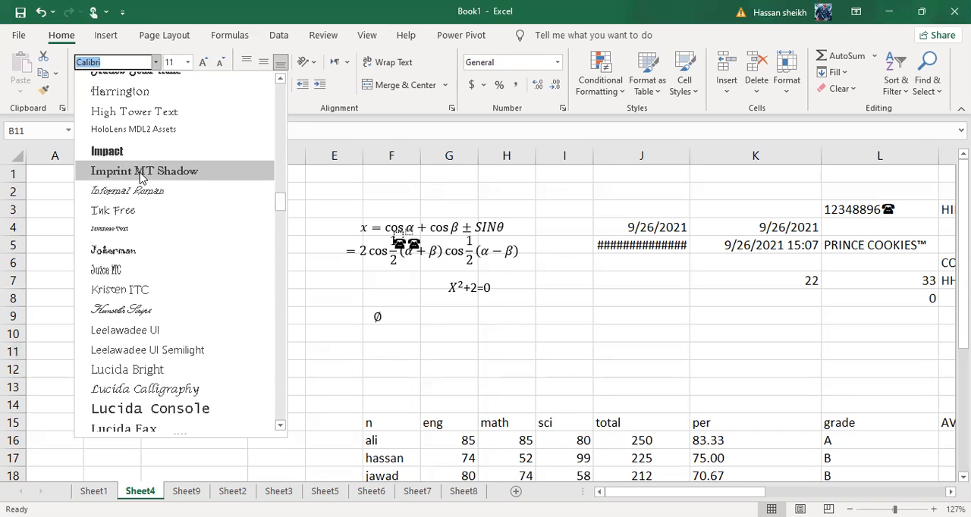
click(149, 389)
drag(125, 372, 103, 352)
click(140, 158)
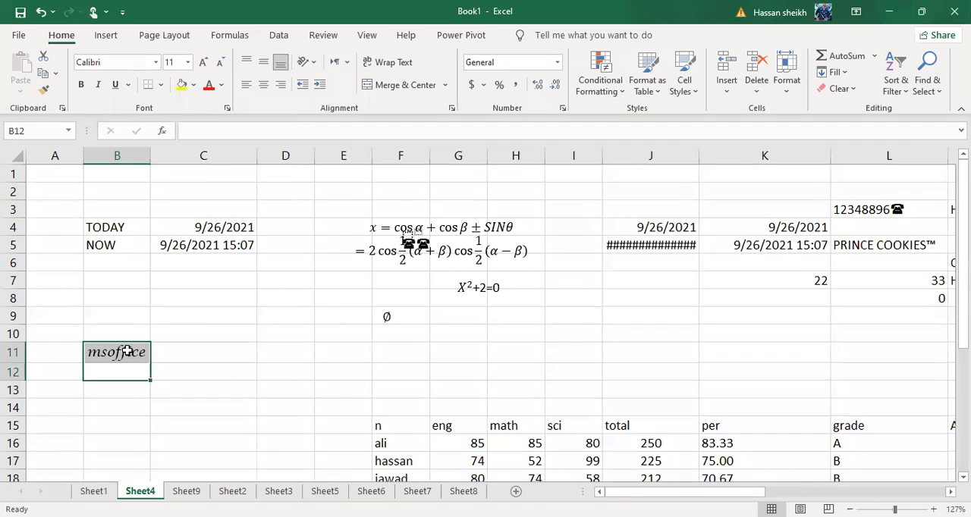
click(176, 316)
click(127, 351)
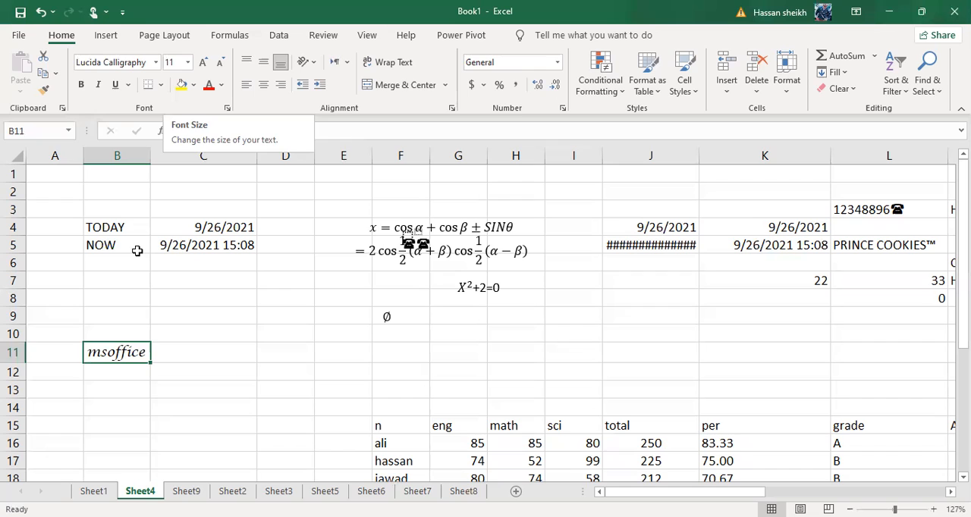
Set the font size of the msoffice text in cell B11 to 48
click(136, 406)
click(127, 353)
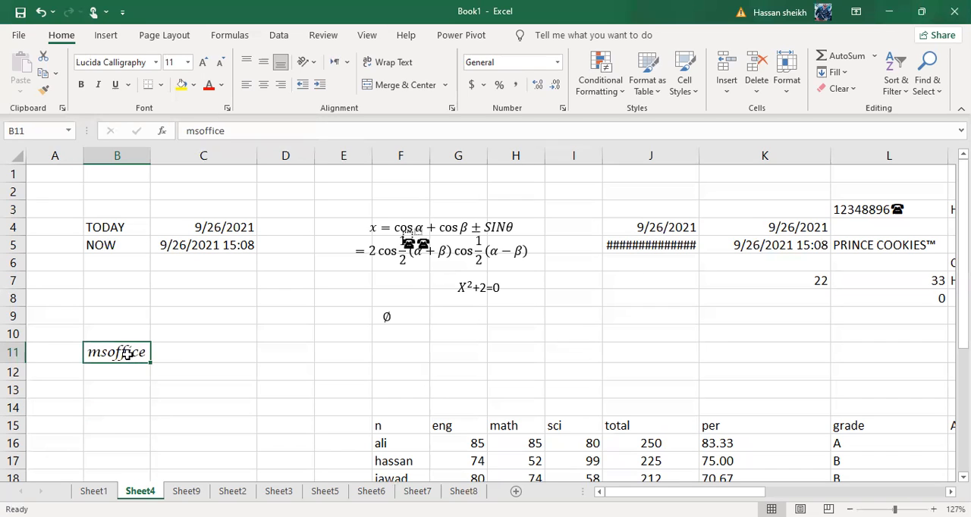
click(187, 62)
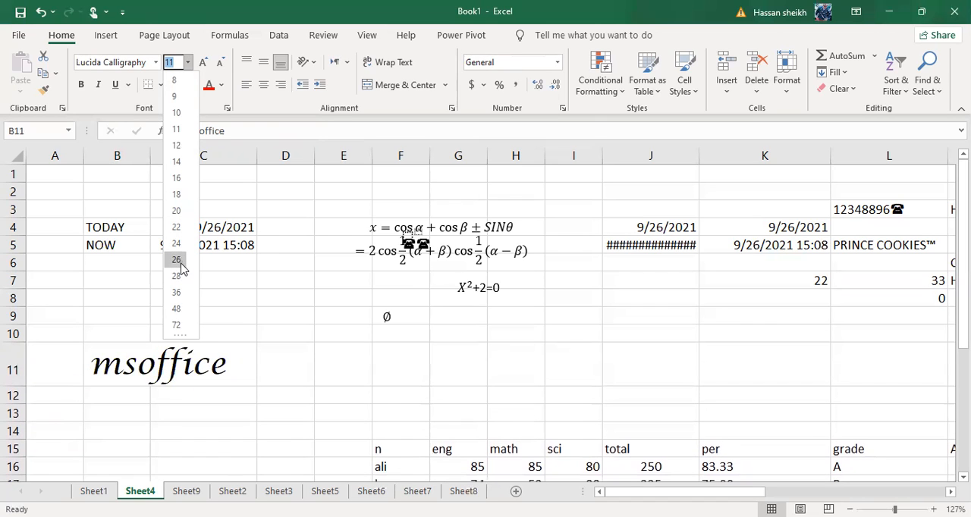
click(180, 314)
click(421, 371)
click(258, 376)
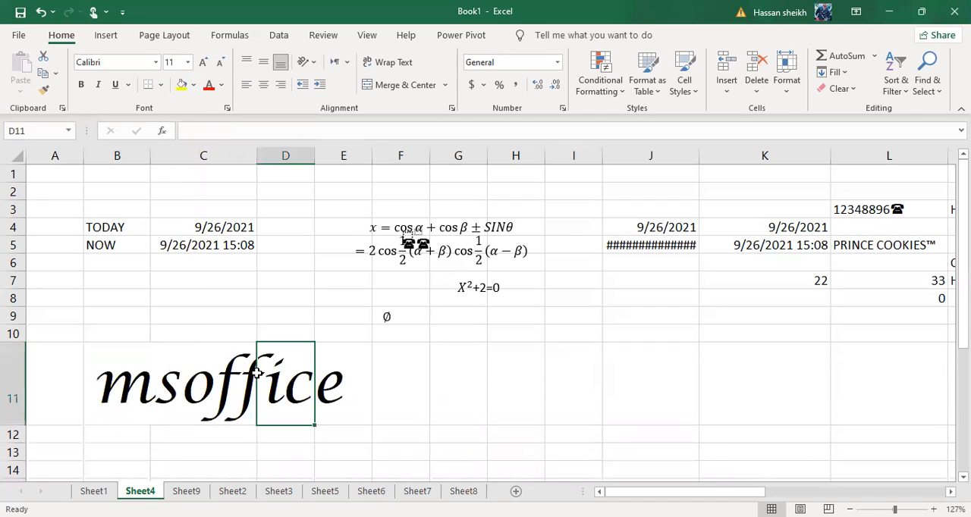
click(118, 373)
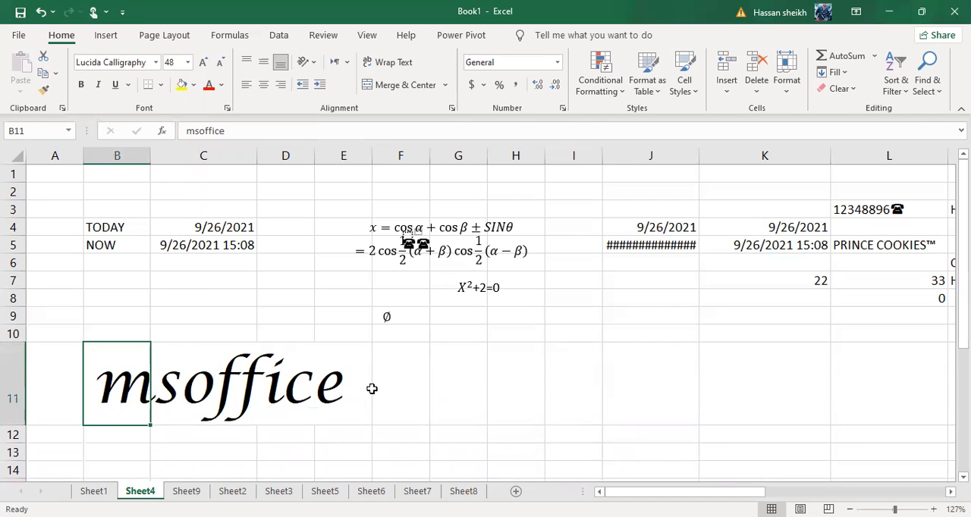
click(447, 388)
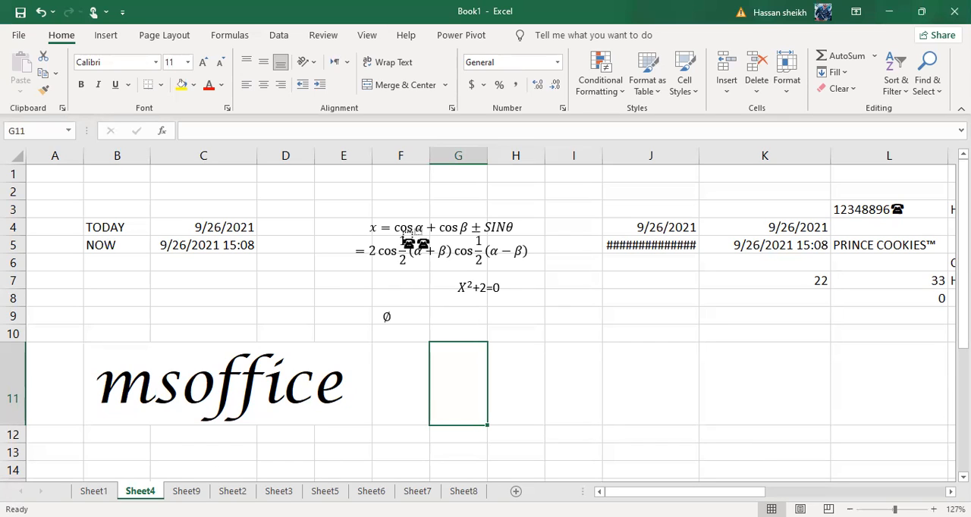
click(339, 370)
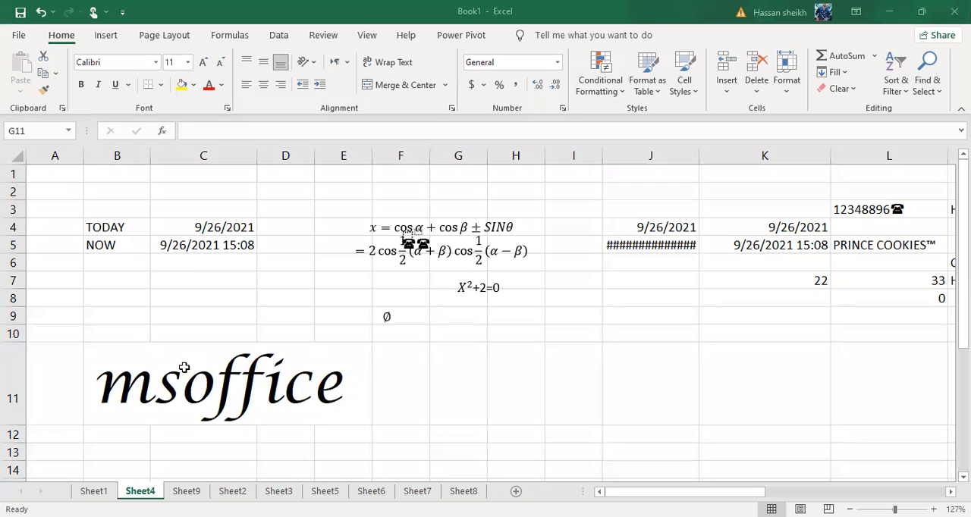
click(203, 383)
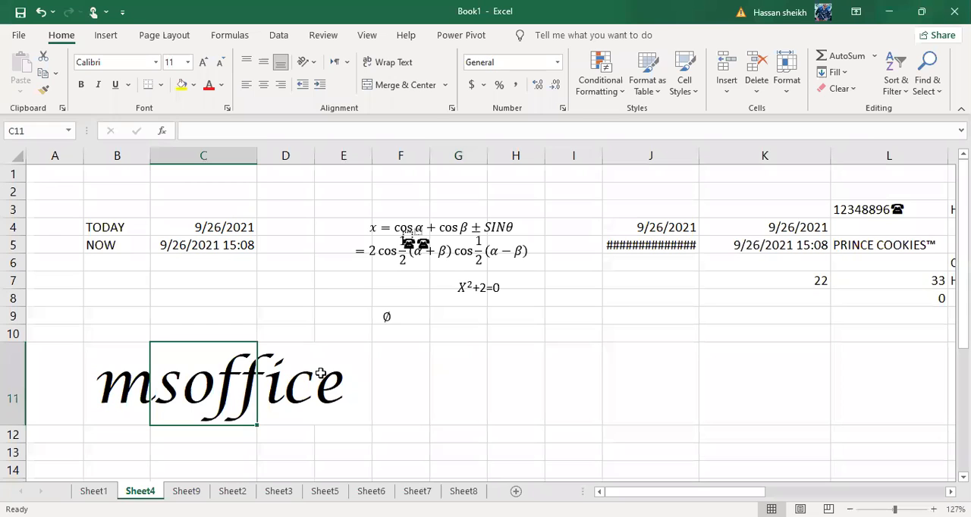
Increase the font size of the msoffice text in B11:E11 to 72, then decrease it stepwise to 26
drag(113, 383, 341, 383)
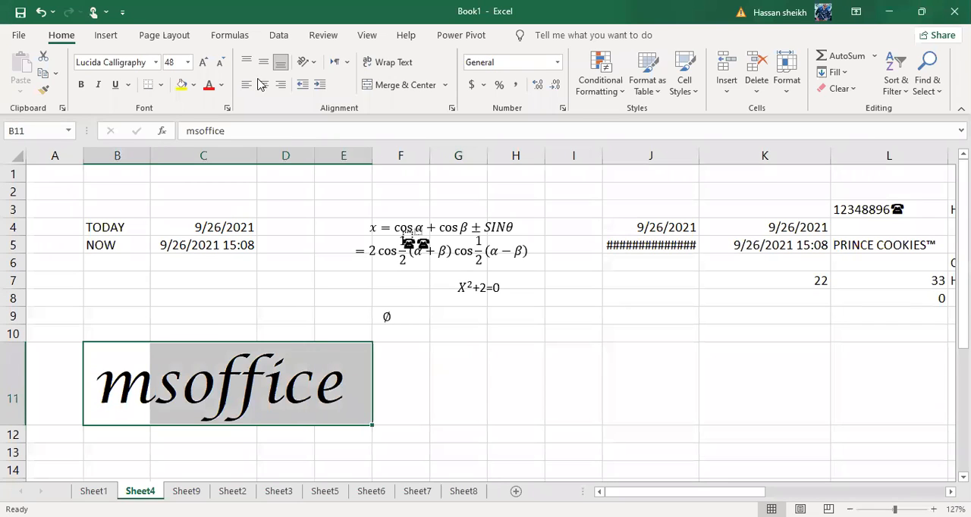
click(203, 64)
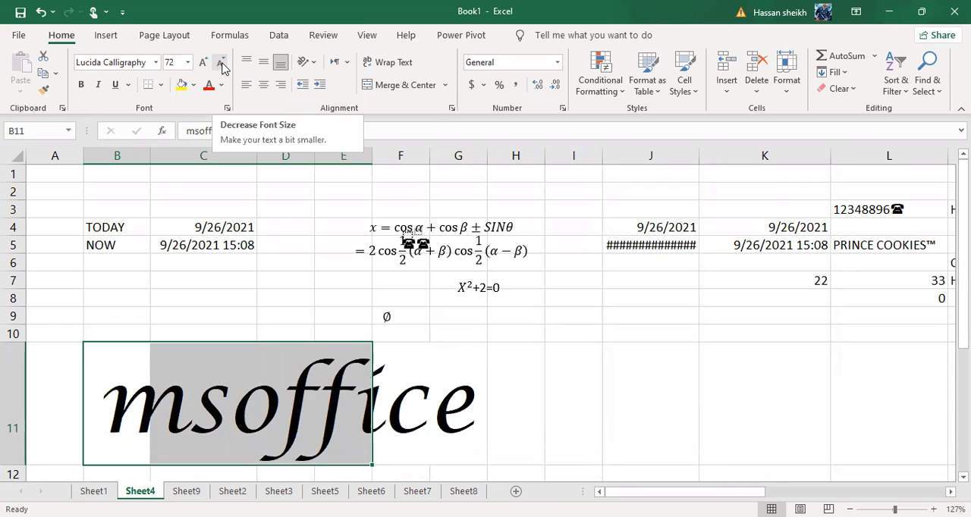
click(221, 62)
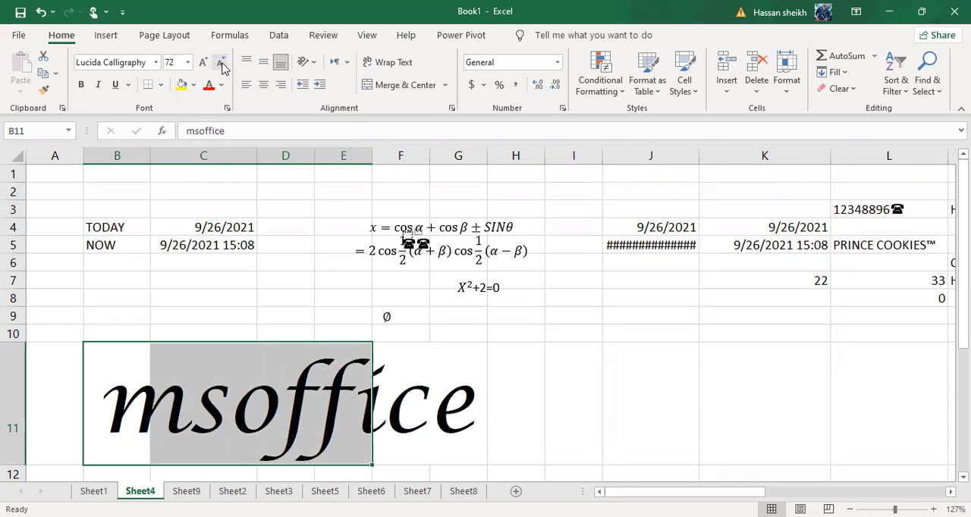
click(222, 62)
click(221, 63)
click(222, 62)
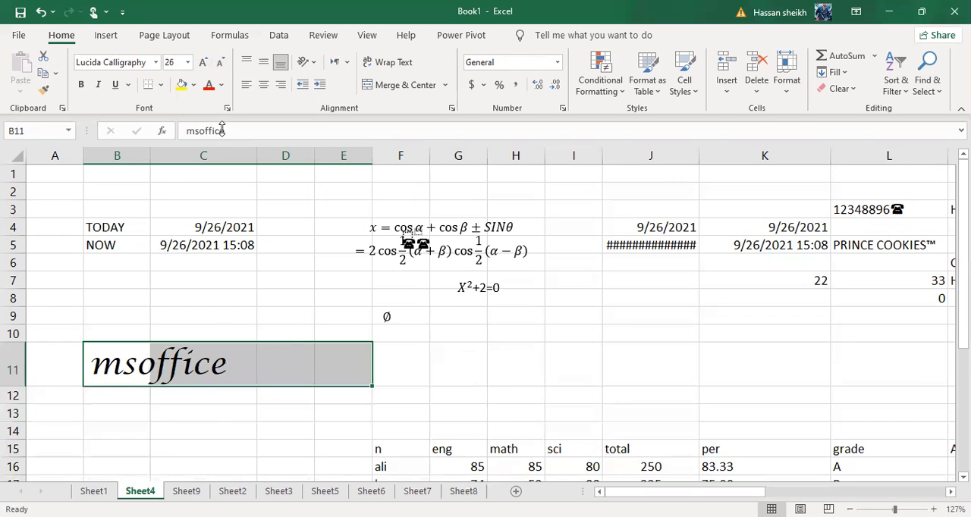
click(209, 396)
click(89, 368)
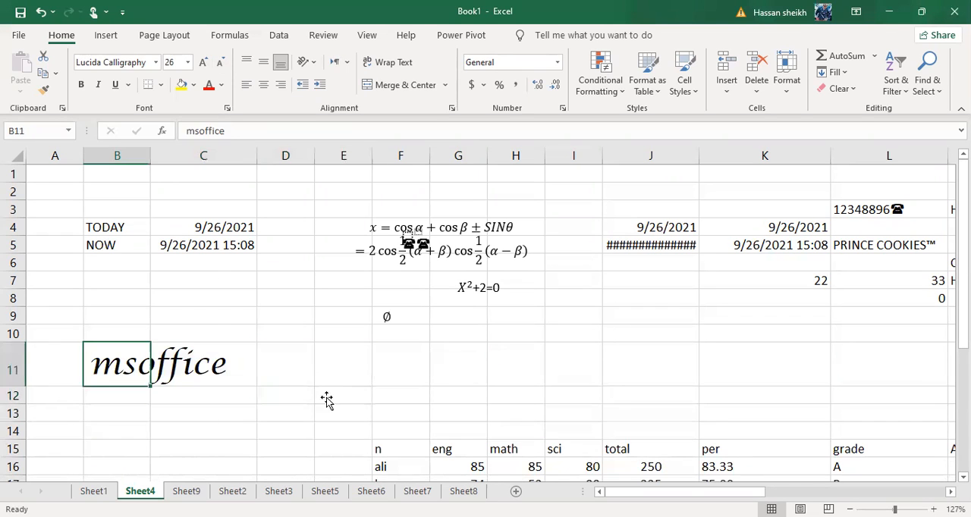
click(334, 411)
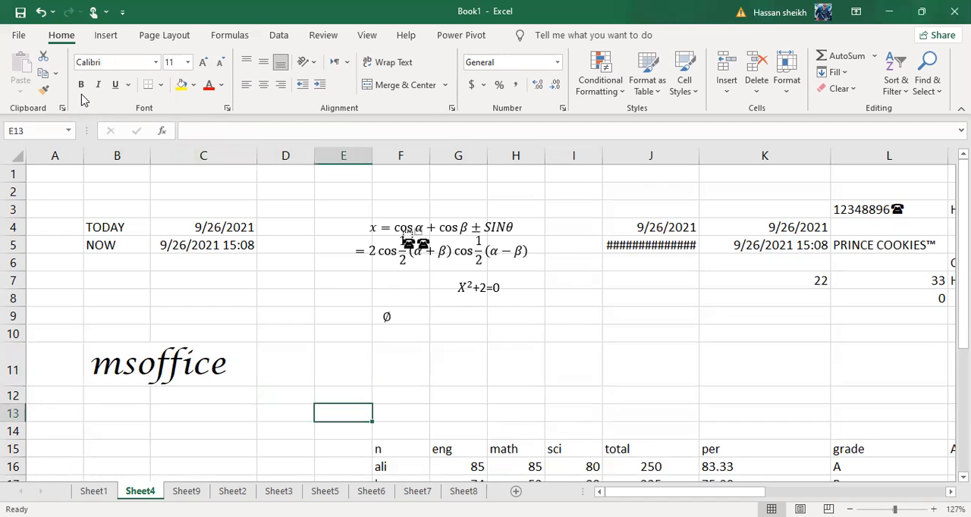
Make the msoffice text in B11:C11 bold
drag(126, 372, 193, 372)
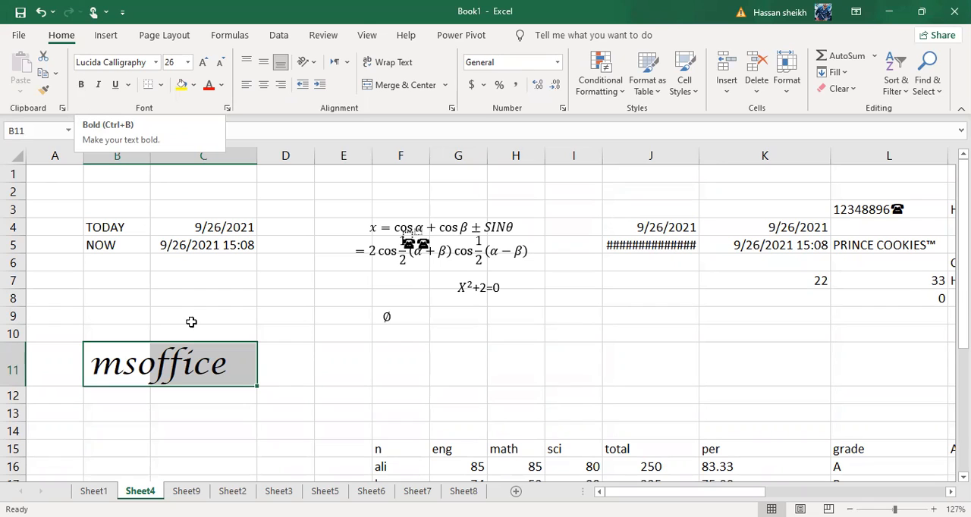
click(260, 374)
click(173, 375)
drag(91, 366, 196, 350)
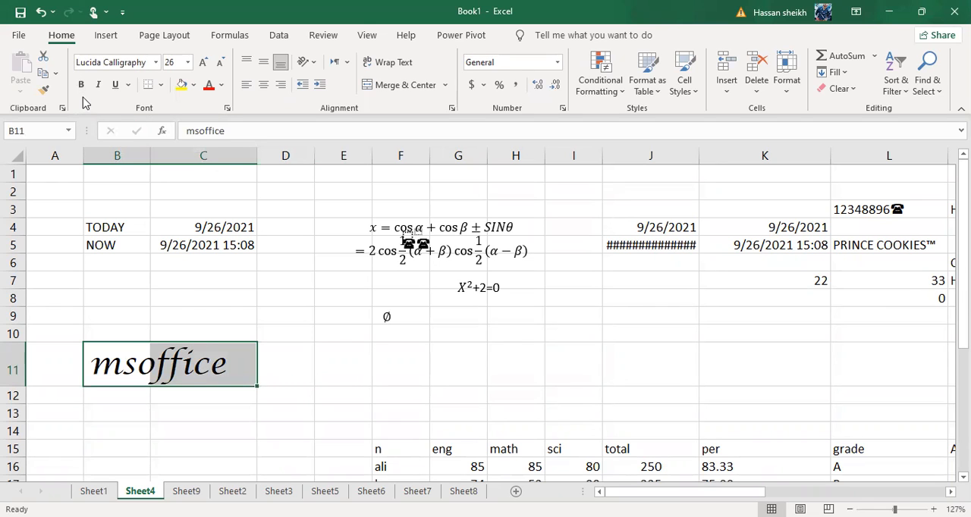
click(82, 85)
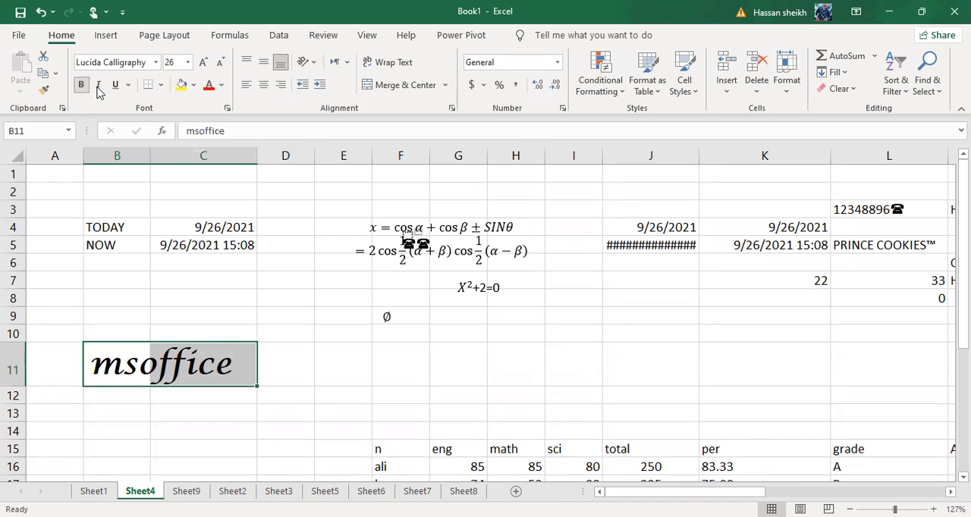
click(346, 354)
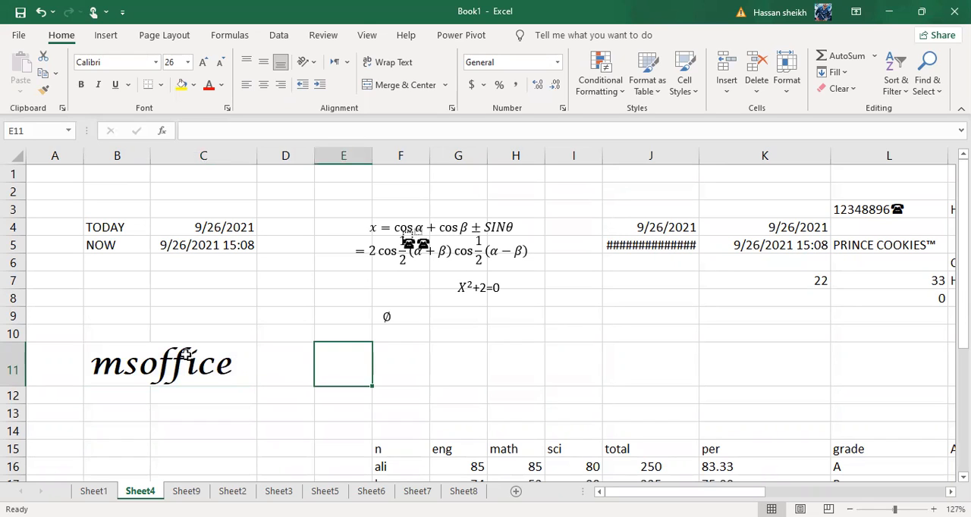
click(132, 364)
click(302, 372)
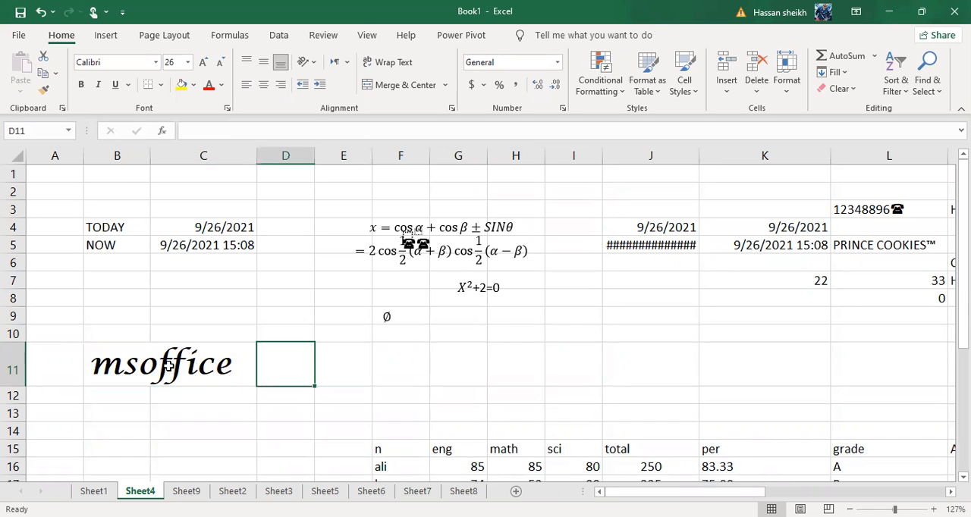
click(155, 365)
click(112, 366)
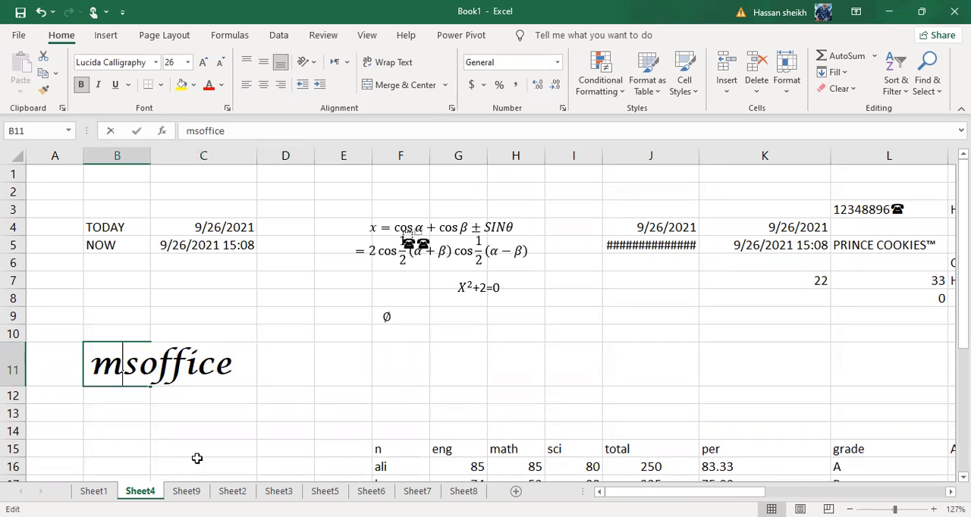
click(250, 429)
click(147, 364)
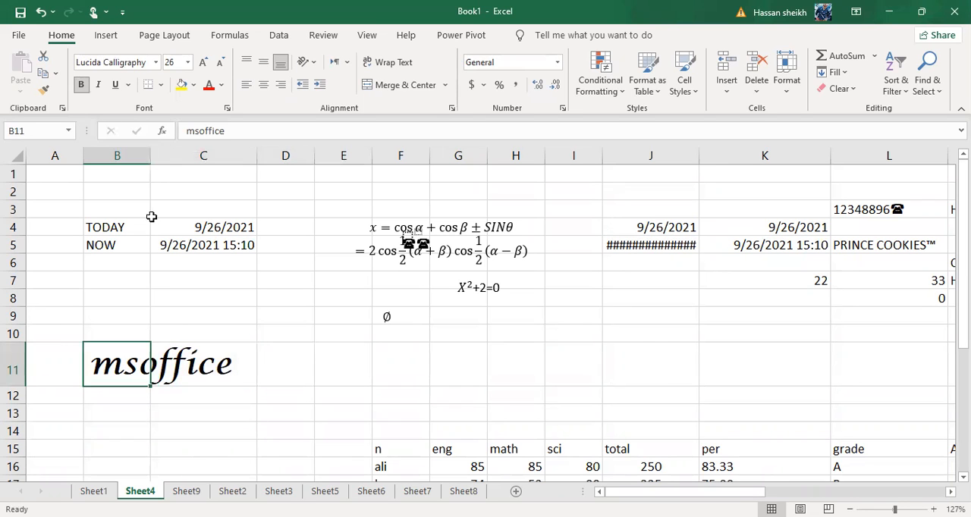
click(267, 413)
Italicize the msoffice text in B11:C11
drag(104, 376, 245, 371)
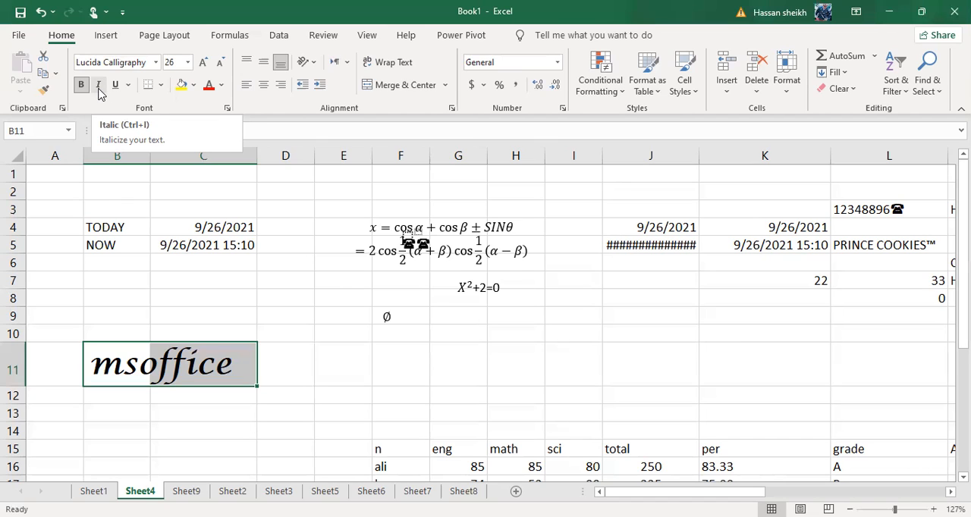
click(99, 90)
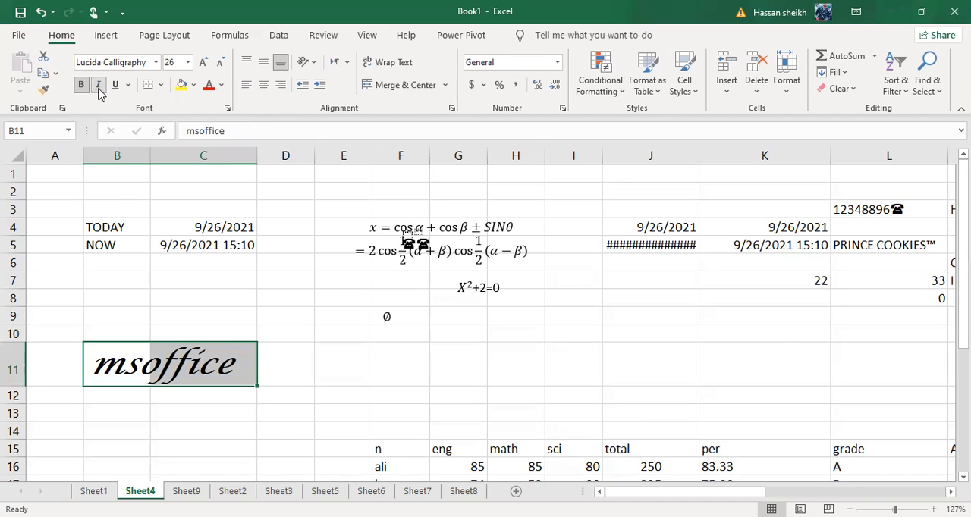
click(295, 334)
click(158, 364)
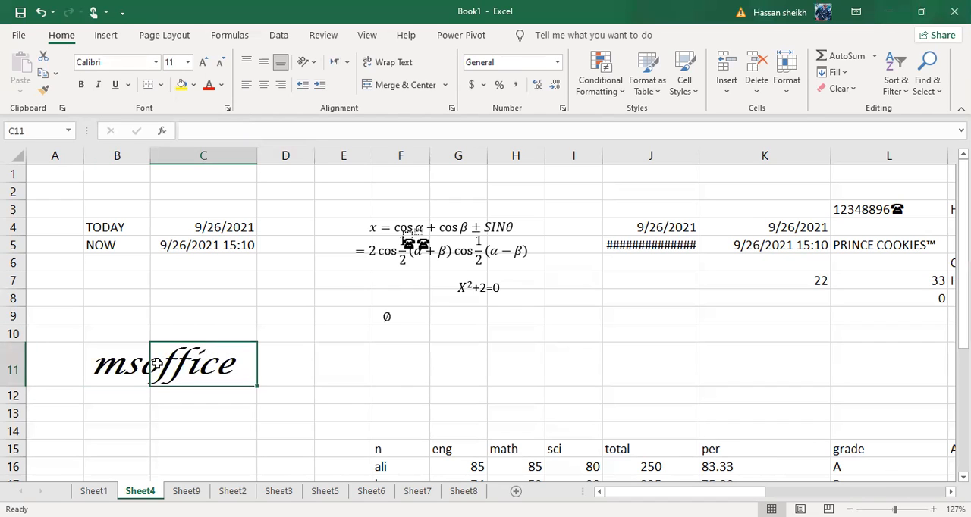
Underline the msoffice text in B11:C11
drag(106, 363, 257, 365)
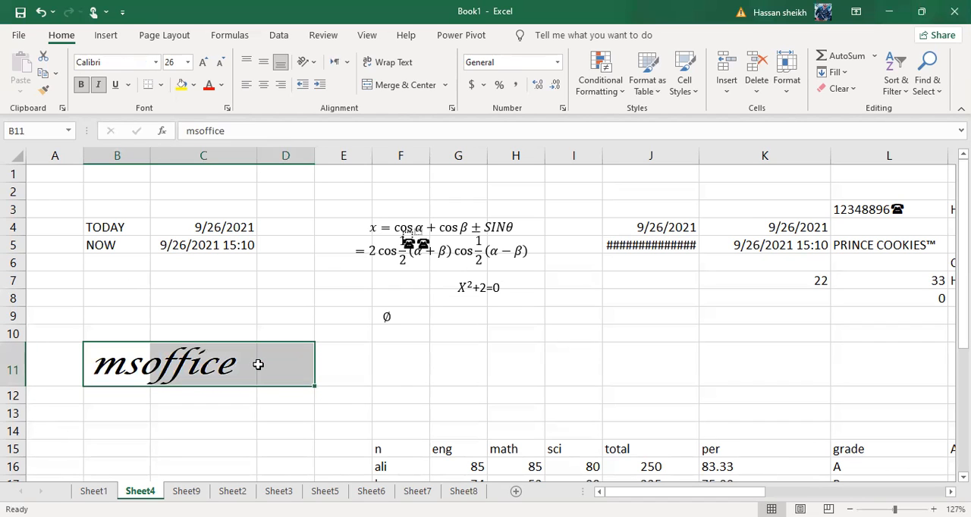
click(158, 402)
drag(106, 364, 221, 375)
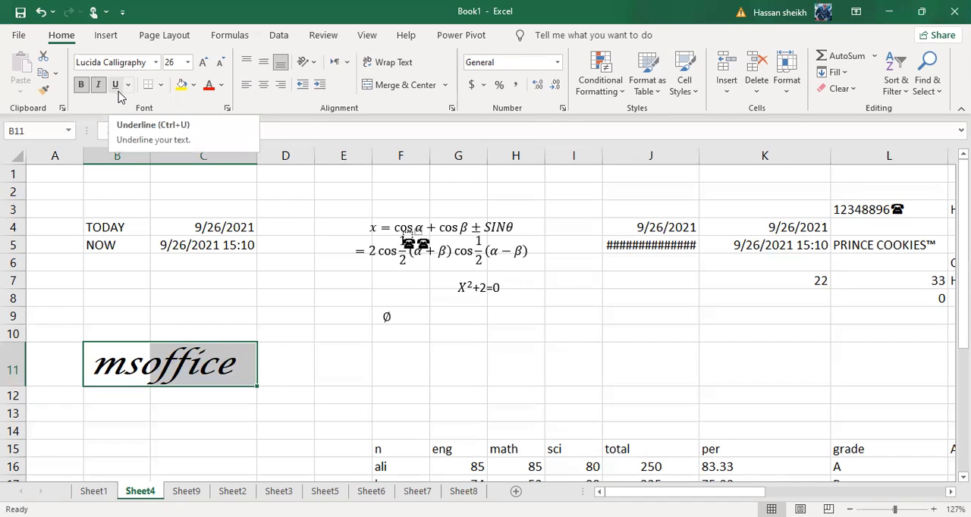
click(119, 92)
click(458, 431)
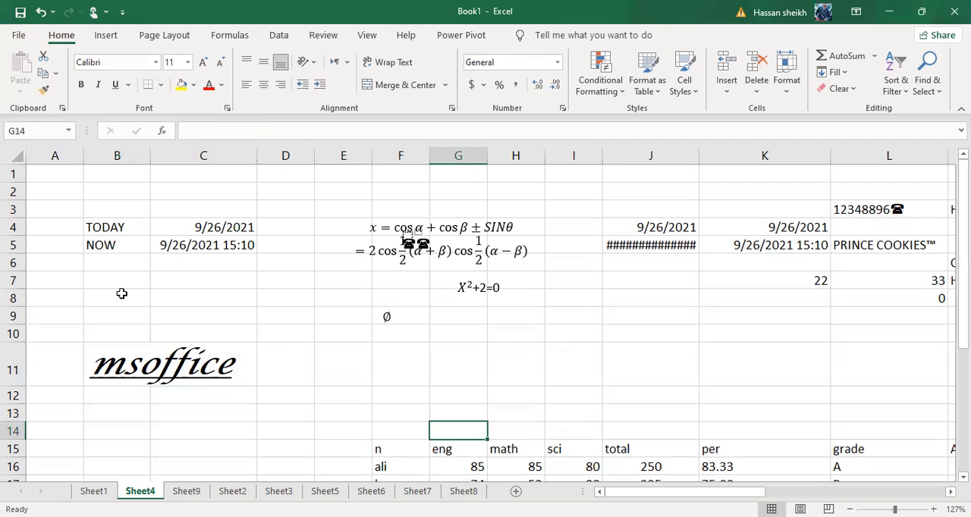
Apply a bottom border to the msoffice cells B11:C11
click(128, 393)
drag(122, 368, 238, 379)
click(245, 381)
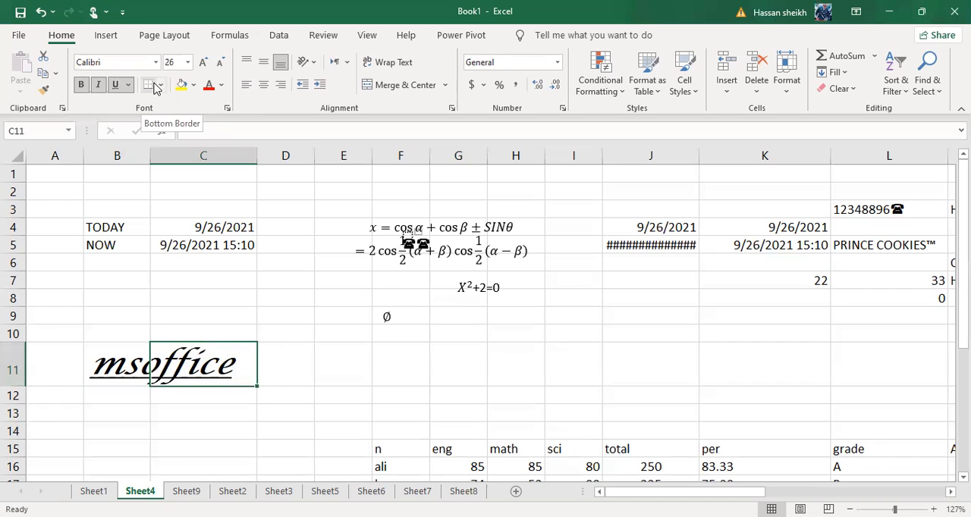
drag(106, 370, 201, 368)
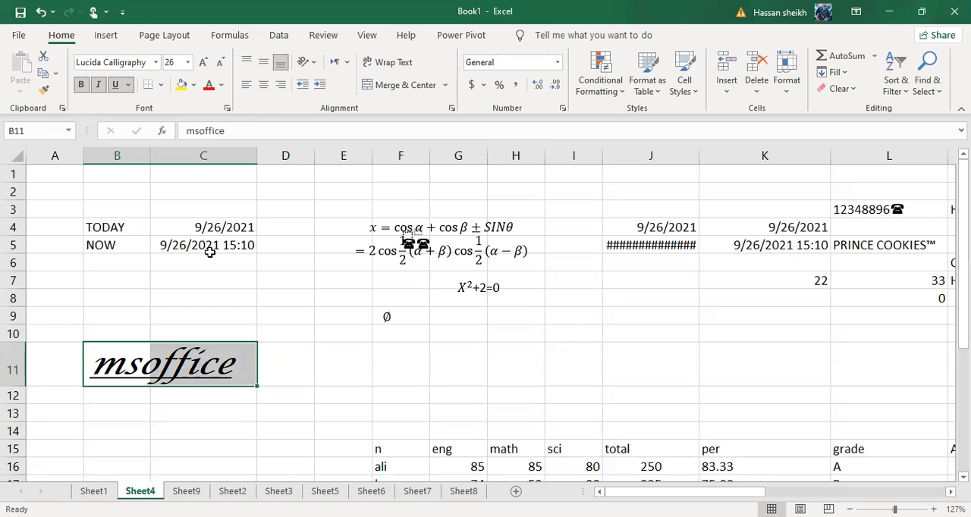
click(160, 85)
key(Escape)
click(162, 87)
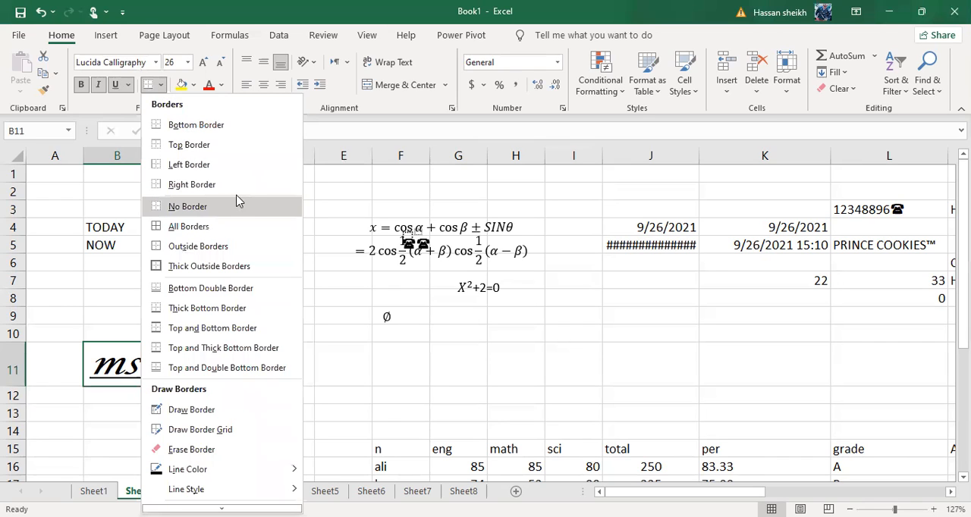
click(221, 127)
click(265, 259)
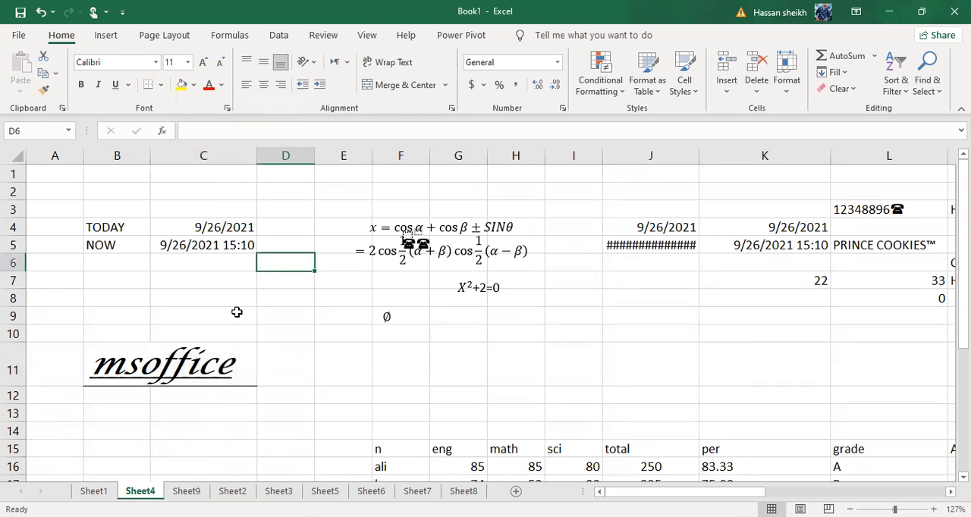
Undo the bottom border on B11:C11 and view the available border types for that range
key(ctrl+Up)
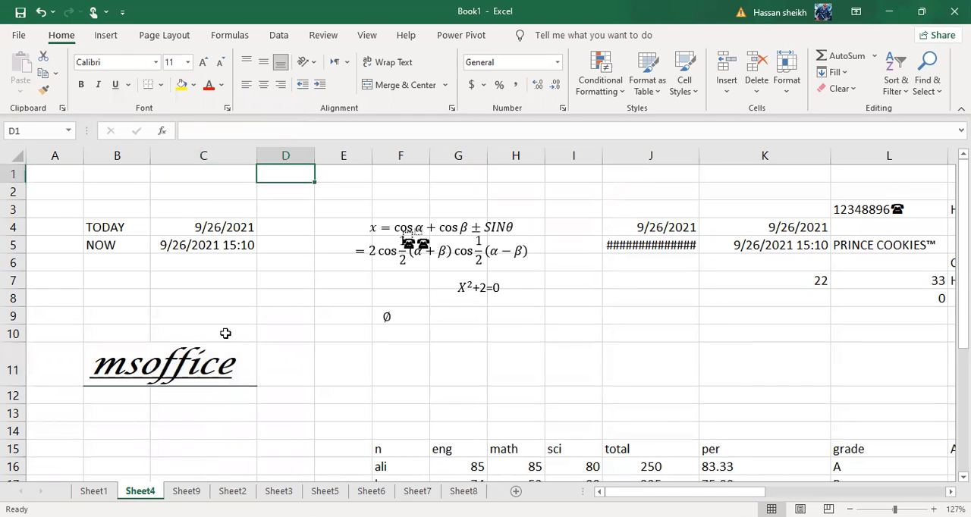
drag(121, 368, 220, 368)
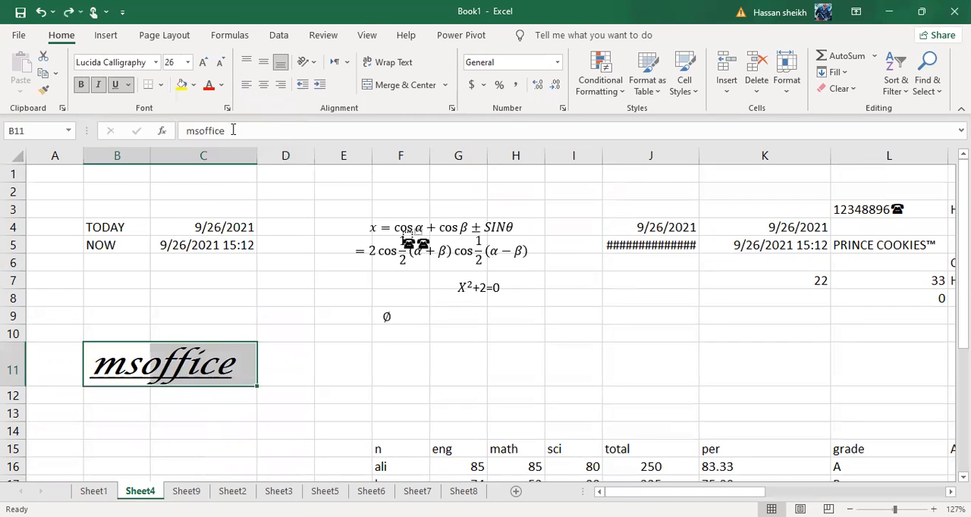
click(160, 85)
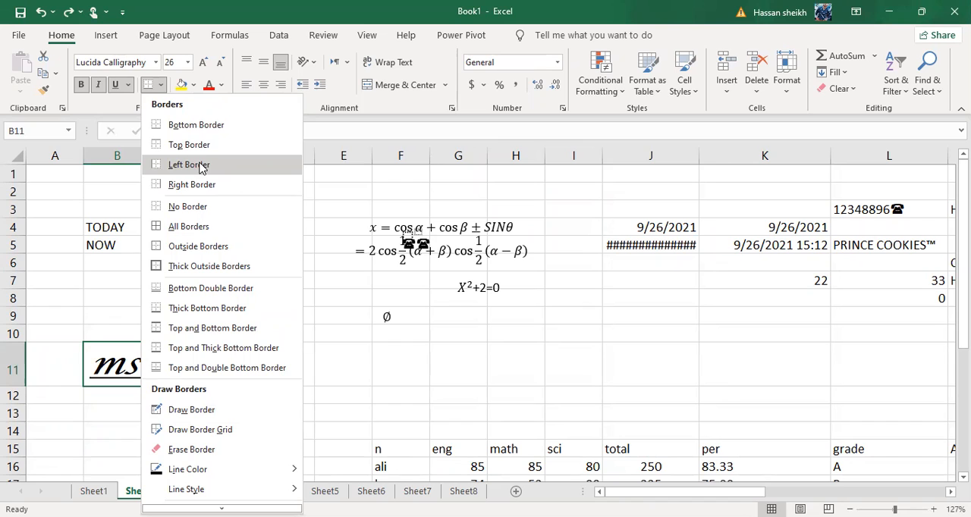
click(529, 53)
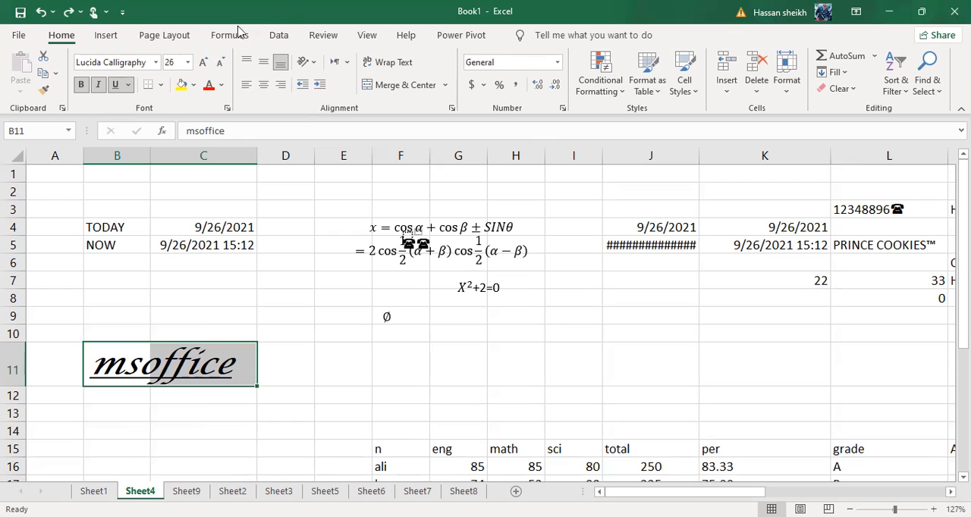
Examine the border types and the Format Cells settings for number, alignment, font and border on B11:C11
click(161, 85)
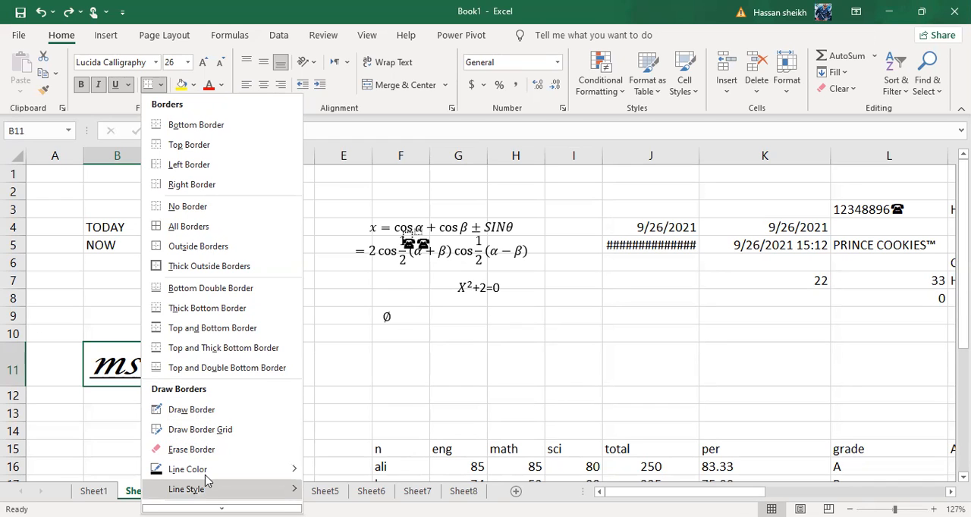
mouse_move(205, 474)
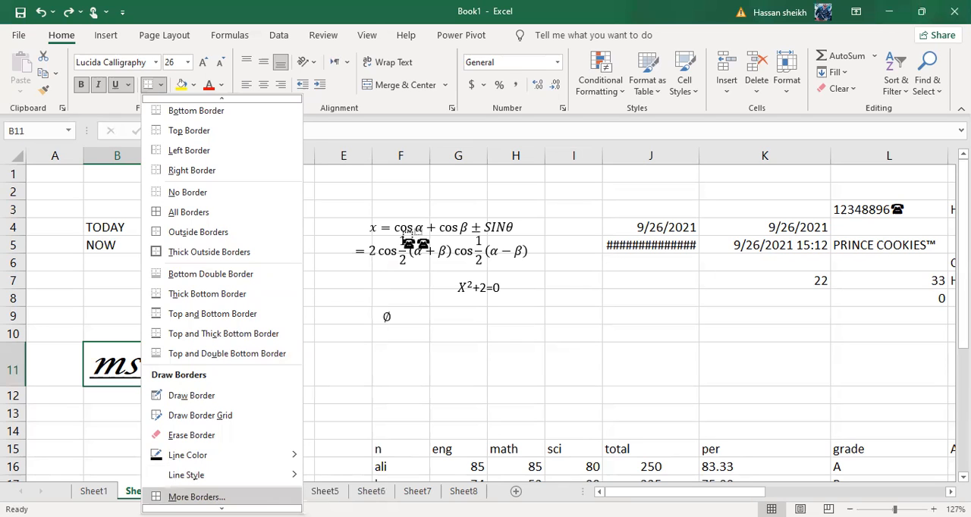
click(199, 497)
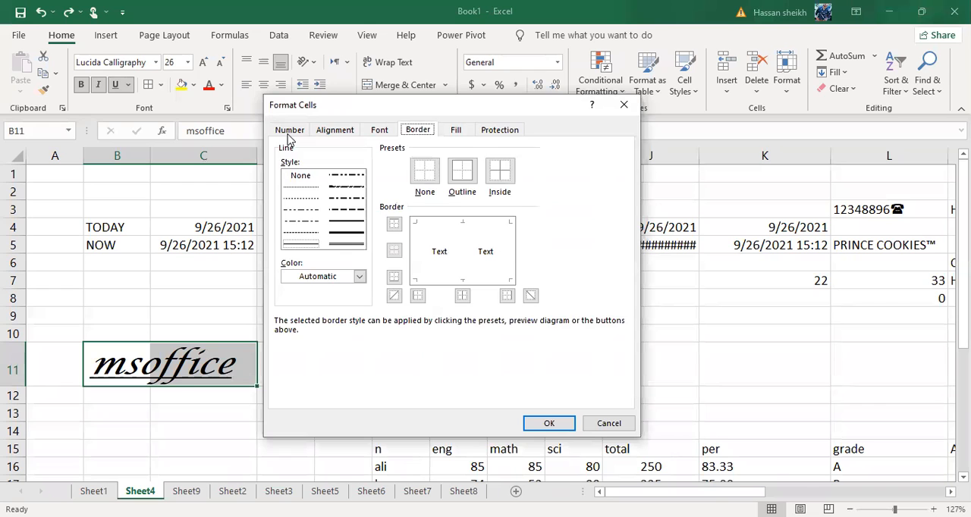
click(288, 134)
click(326, 134)
click(378, 135)
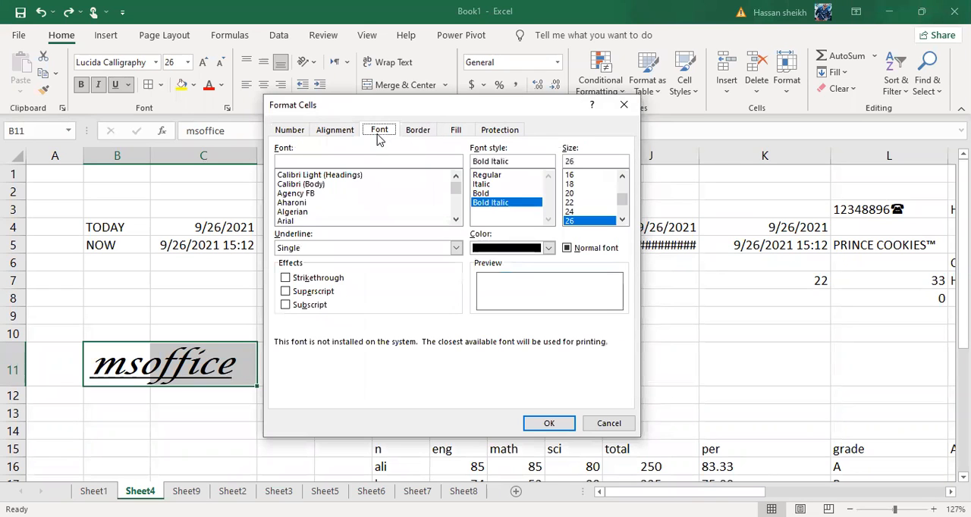
click(420, 135)
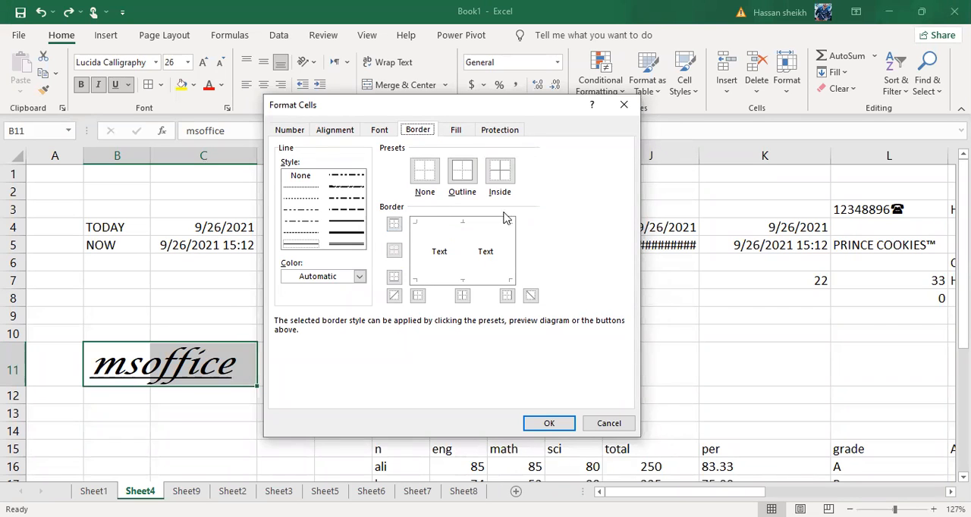
Try the Outline and Inside border presets for B11:C11, reset them to None and close Format Cells without applying
click(459, 174)
click(430, 174)
click(459, 174)
click(499, 176)
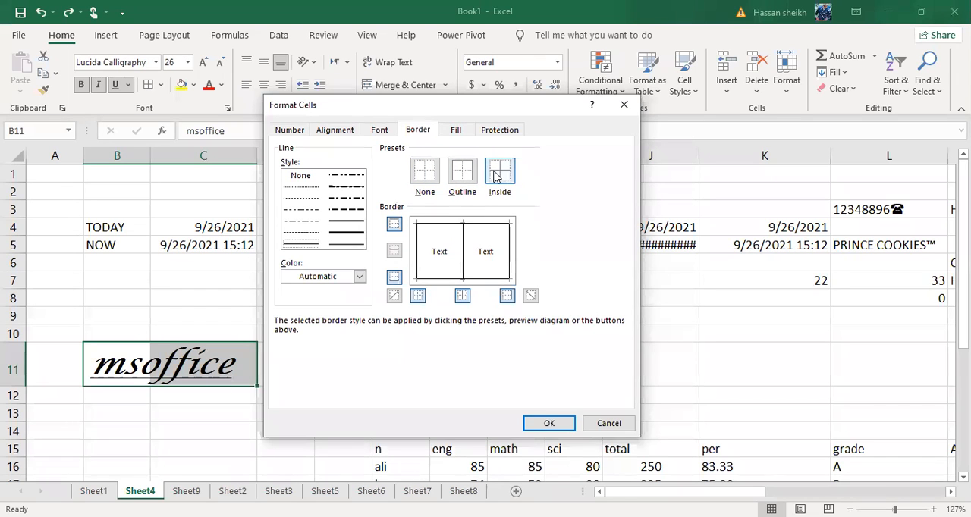
click(430, 178)
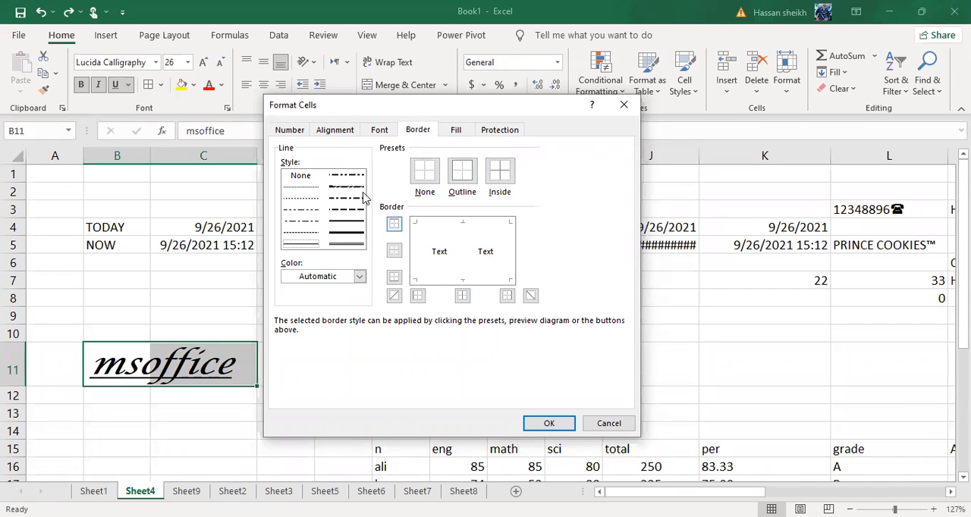
click(623, 107)
Apply All Borders to the range B4:C11
click(464, 448)
drag(101, 366, 218, 364)
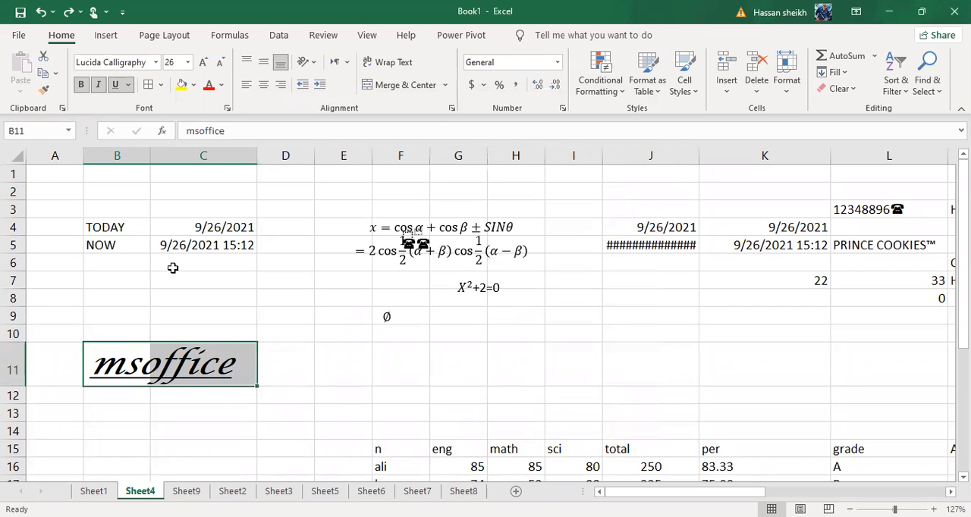
click(102, 227)
drag(102, 227, 239, 375)
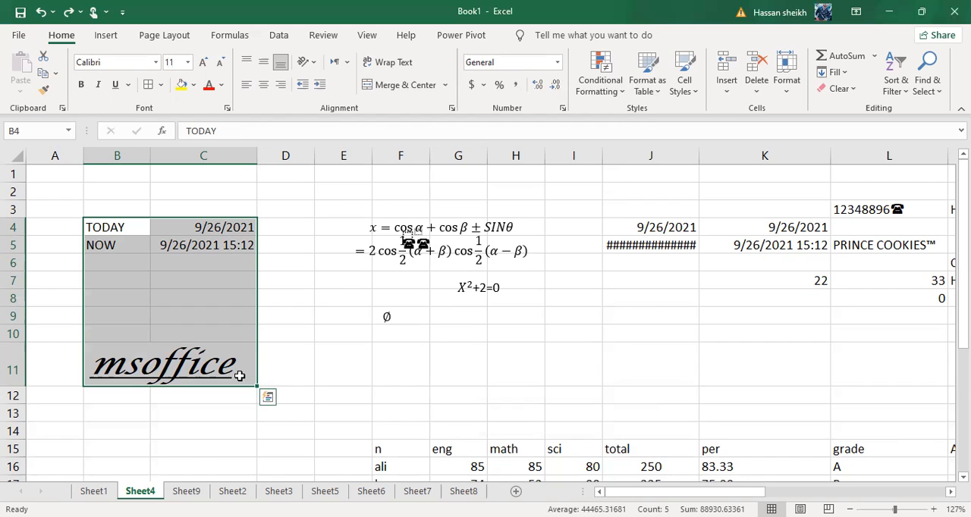
click(161, 85)
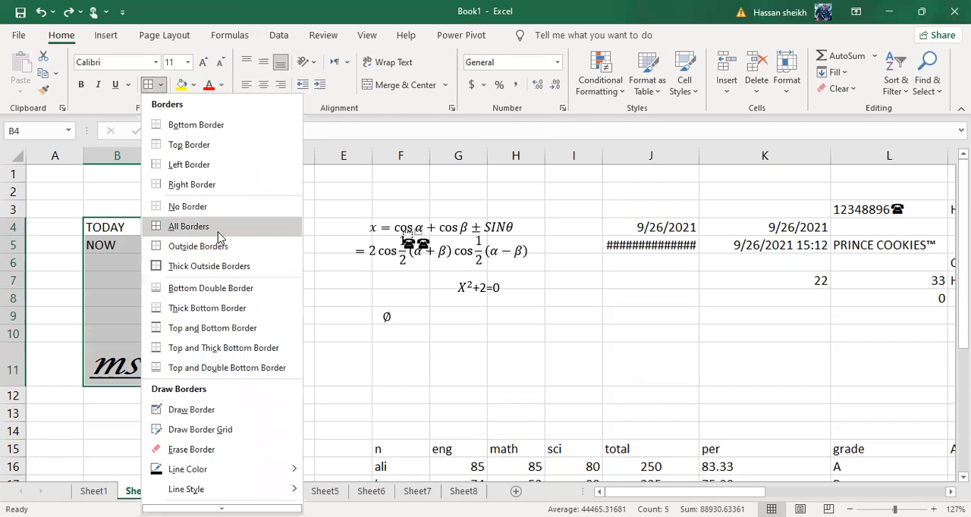
click(218, 232)
click(394, 377)
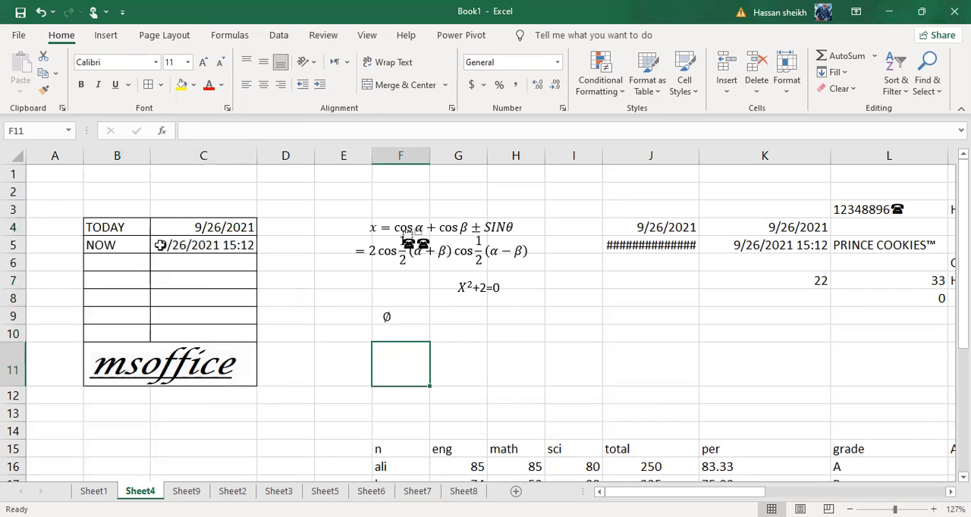
click(134, 233)
click(134, 243)
click(134, 275)
click(203, 277)
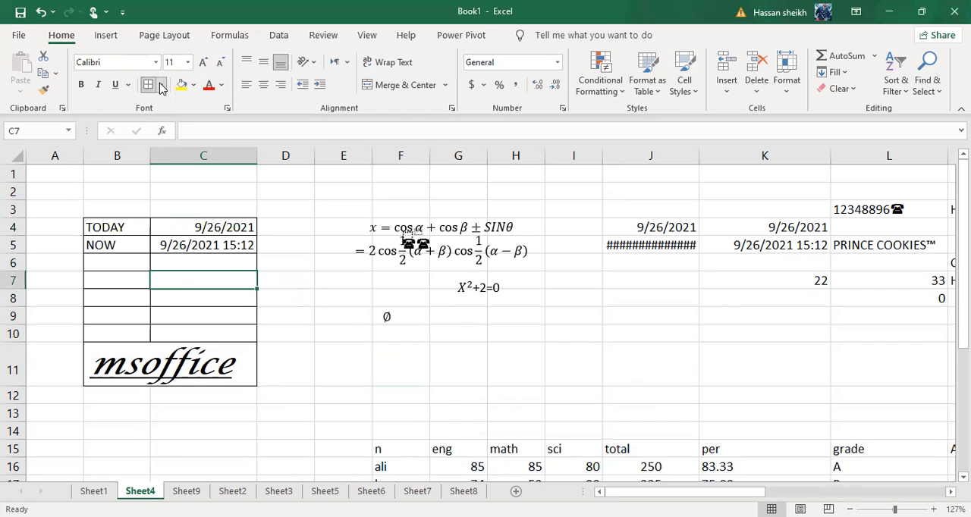
Remove all borders from the range B4:C11 and apply a Left Border to the same range
drag(91, 226, 252, 364)
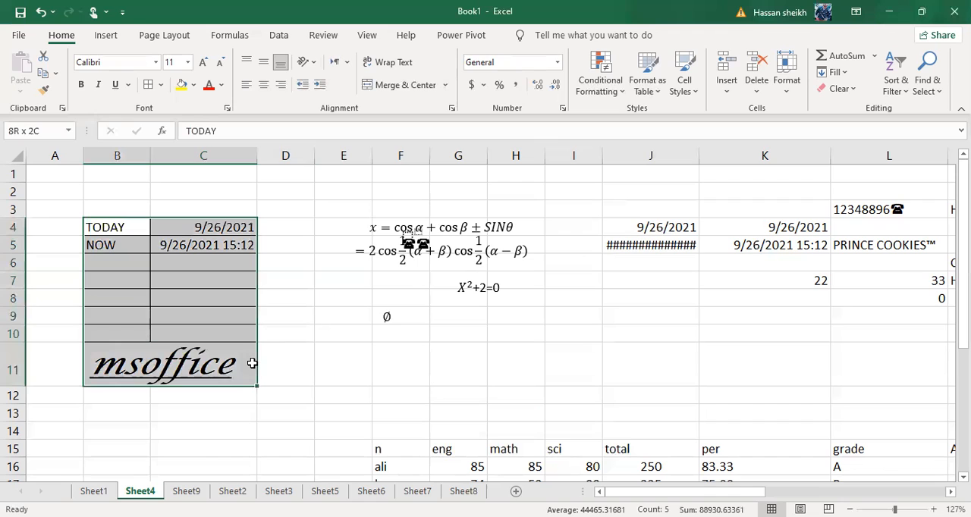
click(161, 86)
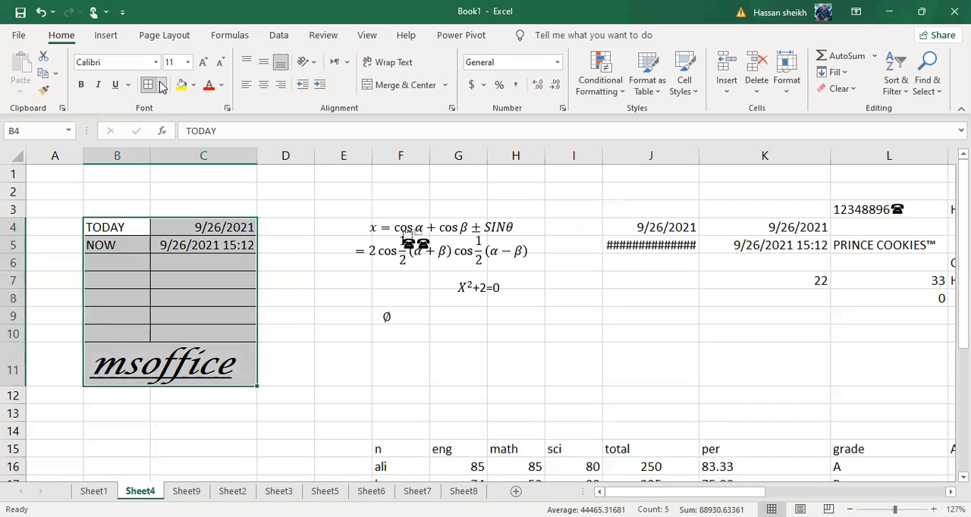
click(199, 208)
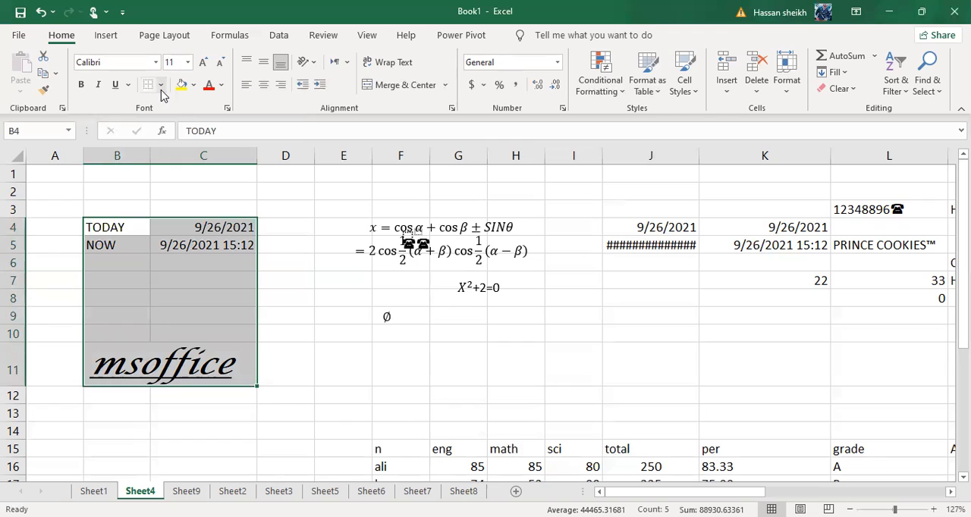
click(161, 86)
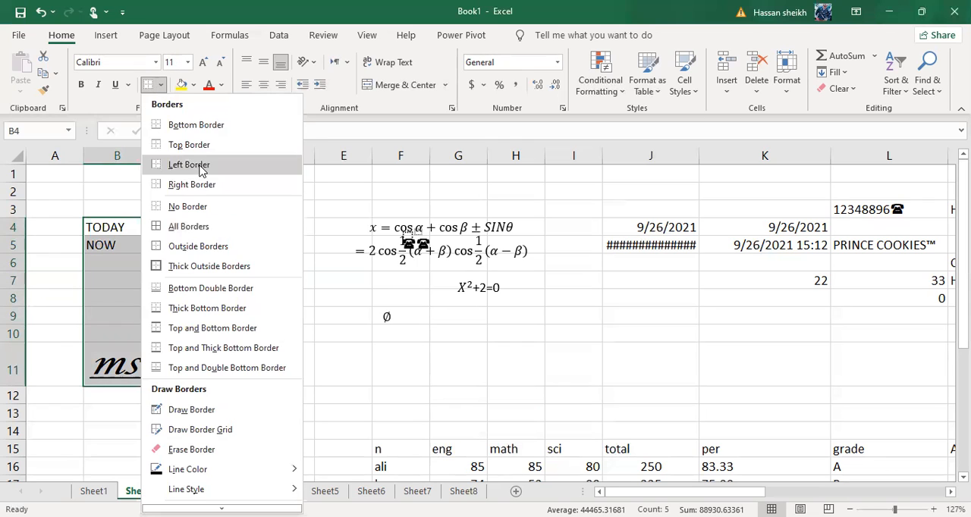
click(202, 164)
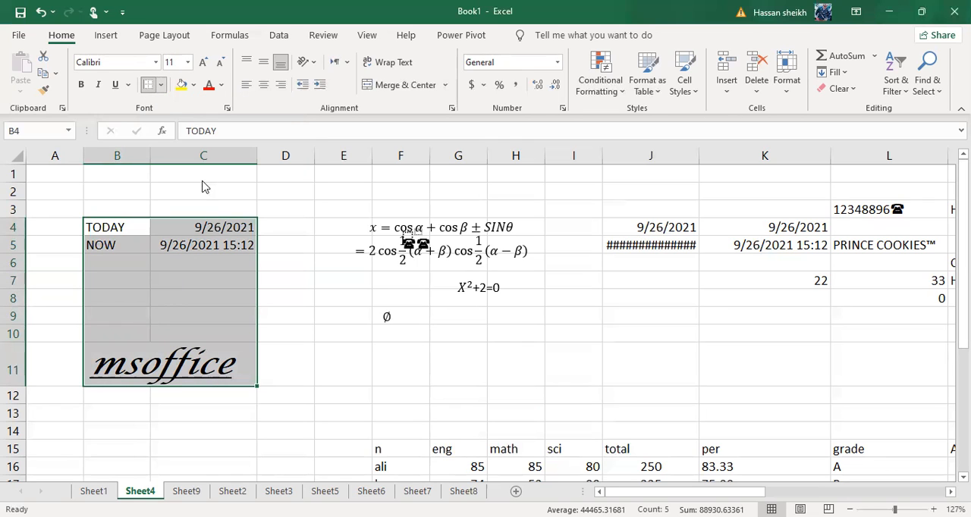
click(401, 413)
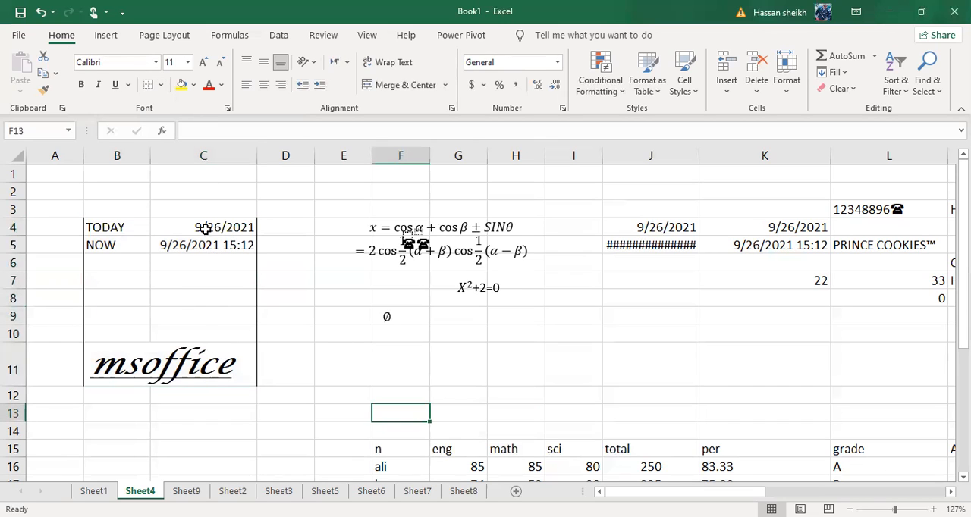
Use Draw Border to outline J4:K5, extend the lines around J6 and K6, and add lines below K9 and L5
click(166, 87)
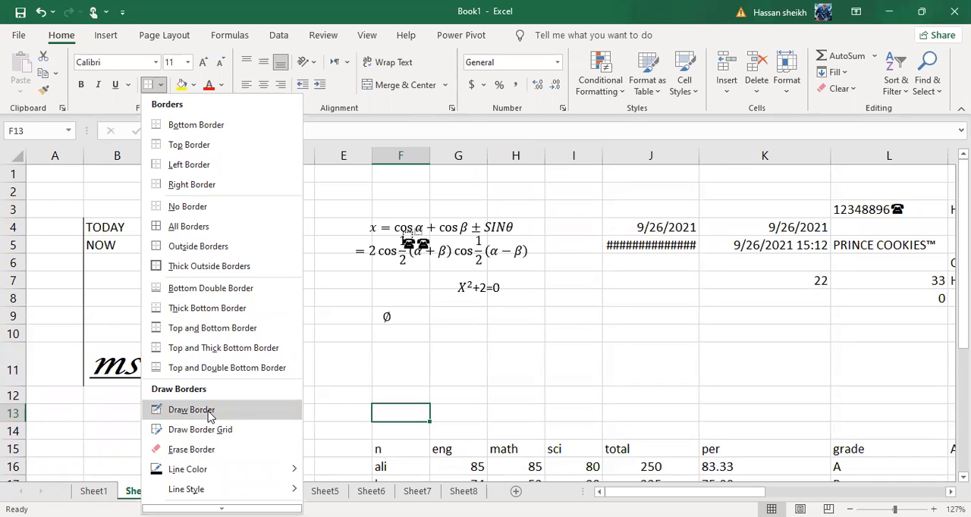
click(207, 407)
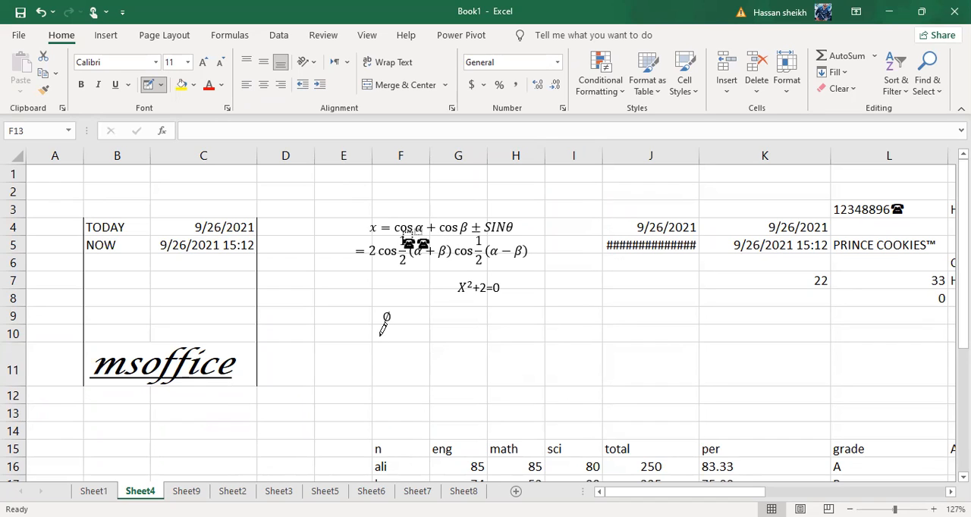
mouse_move(607, 216)
mouse_down()
mouse_move(715, 223)
mouse_move(730, 260)
mouse_move(795, 307)
mouse_move(896, 293)
mouse_move(891, 330)
mouse_move(704, 325)
mouse_move(661, 313)
mouse_move(623, 270)
mouse_move(662, 233)
mouse_move(792, 234)
mouse_up()
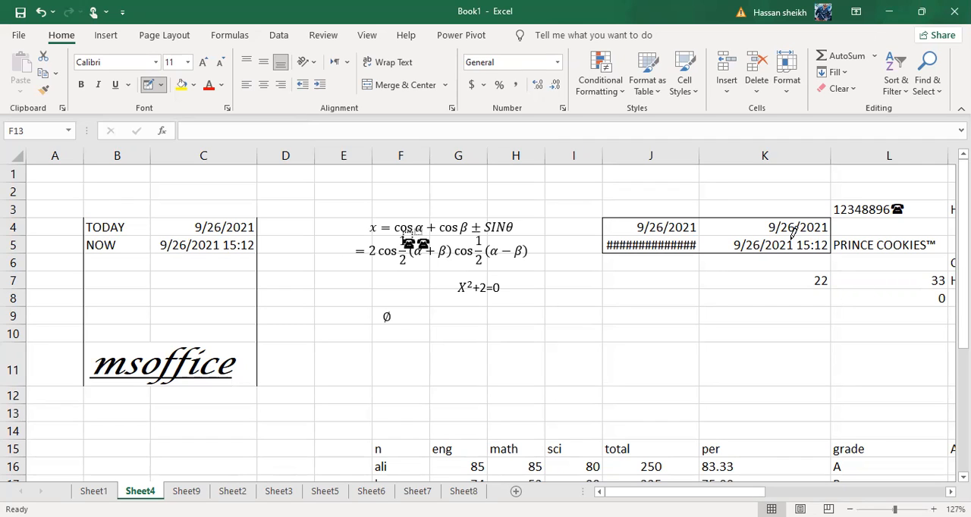
click(737, 316)
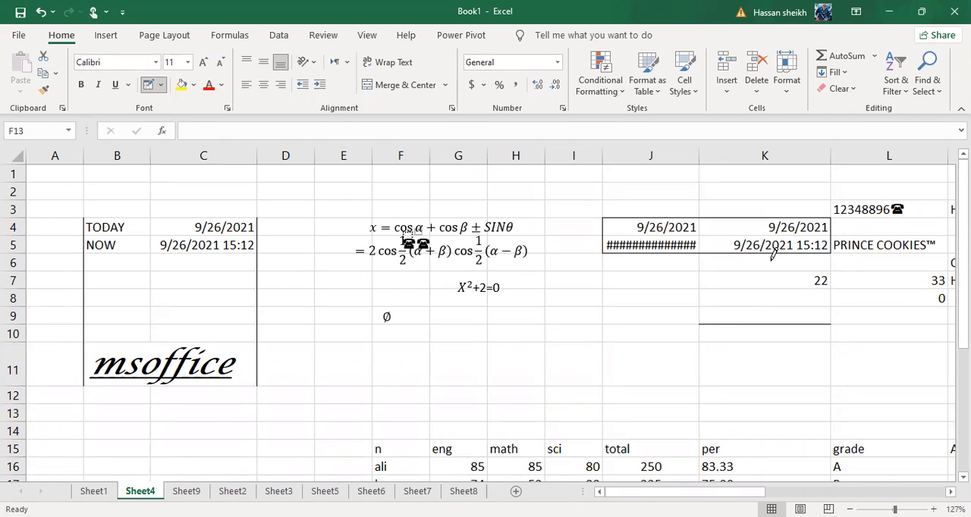
click(632, 268)
click(784, 261)
click(835, 253)
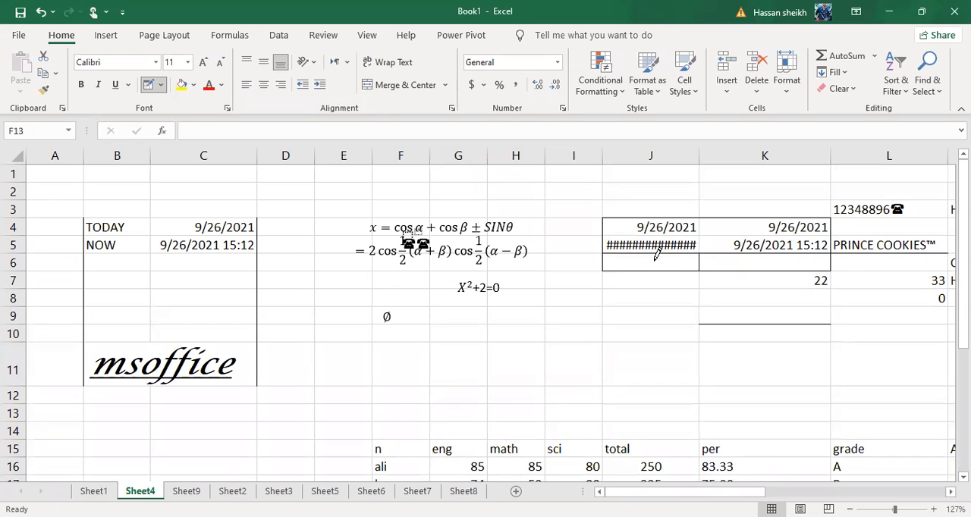
key(Escape)
click(604, 318)
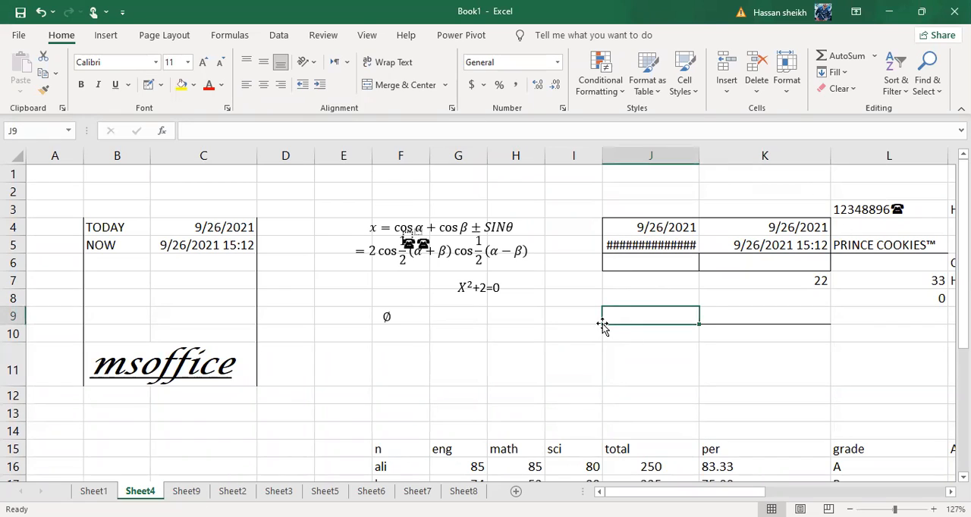
click(538, 318)
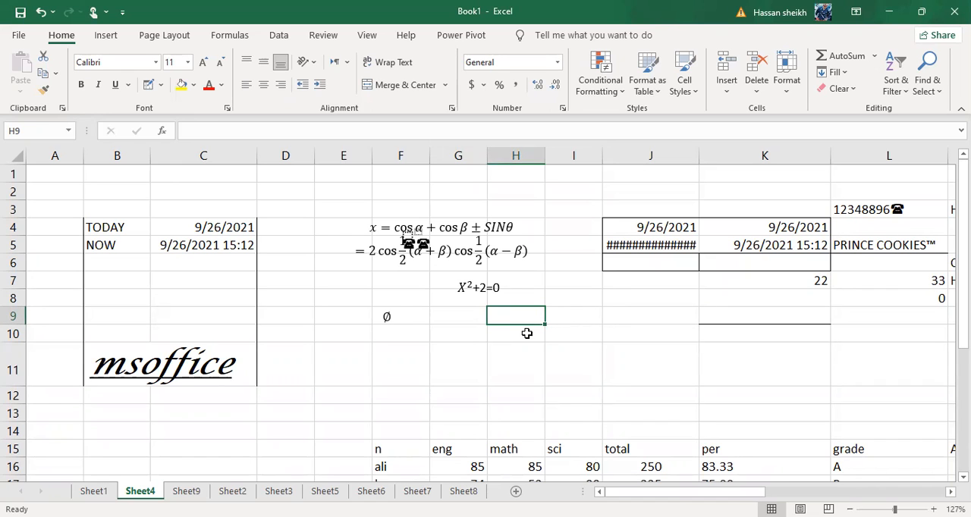
click(622, 350)
click(642, 332)
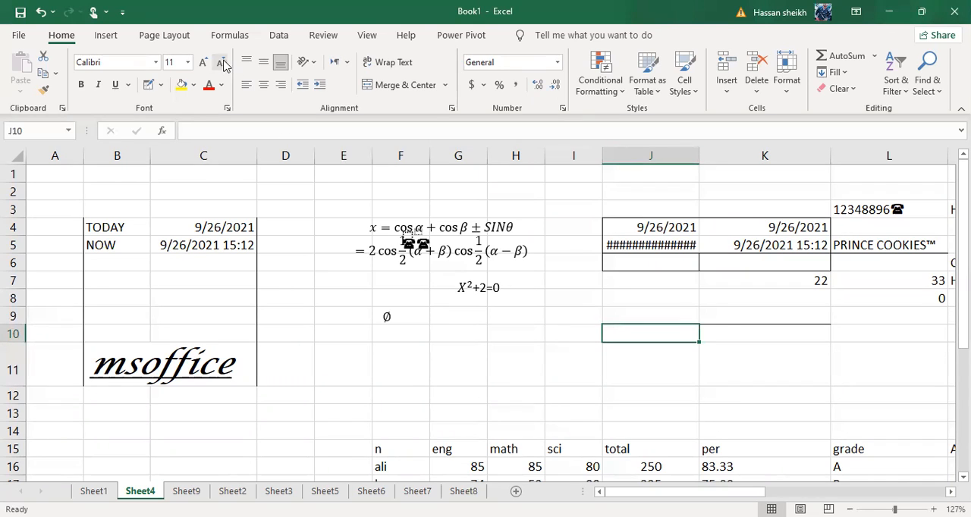
Use Erase Border to remove the drawn lines around J4:K6 and below K9 and L5, plus the side borders of B4:C11
click(159, 86)
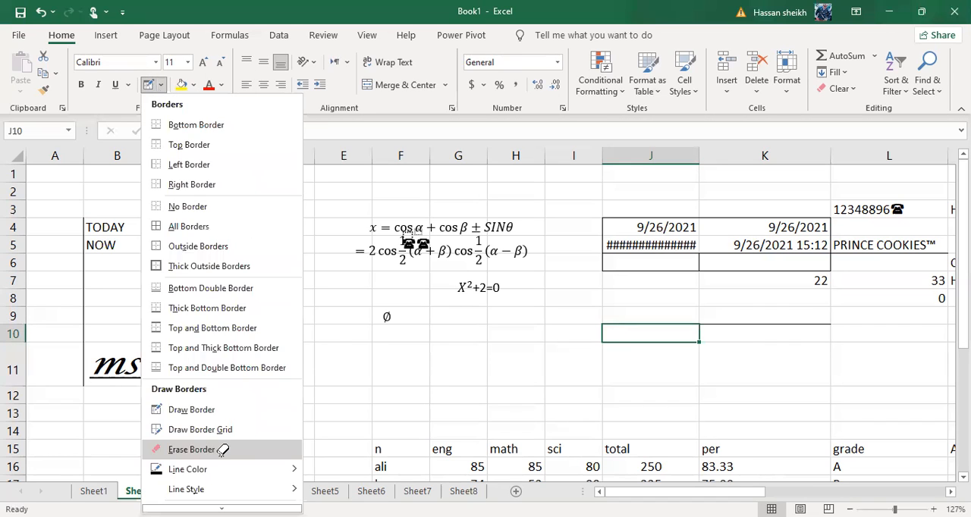
click(222, 449)
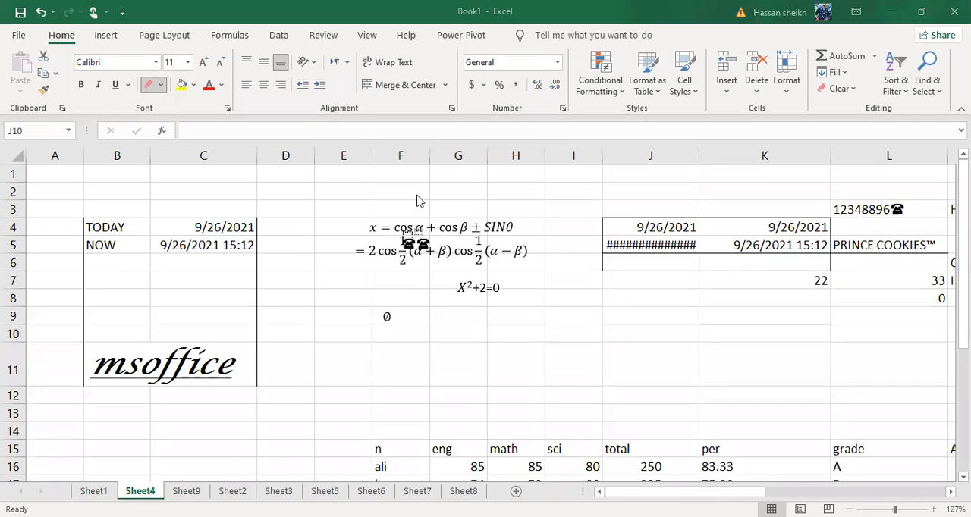
drag(769, 331, 672, 320)
click(763, 225)
drag(884, 262, 672, 273)
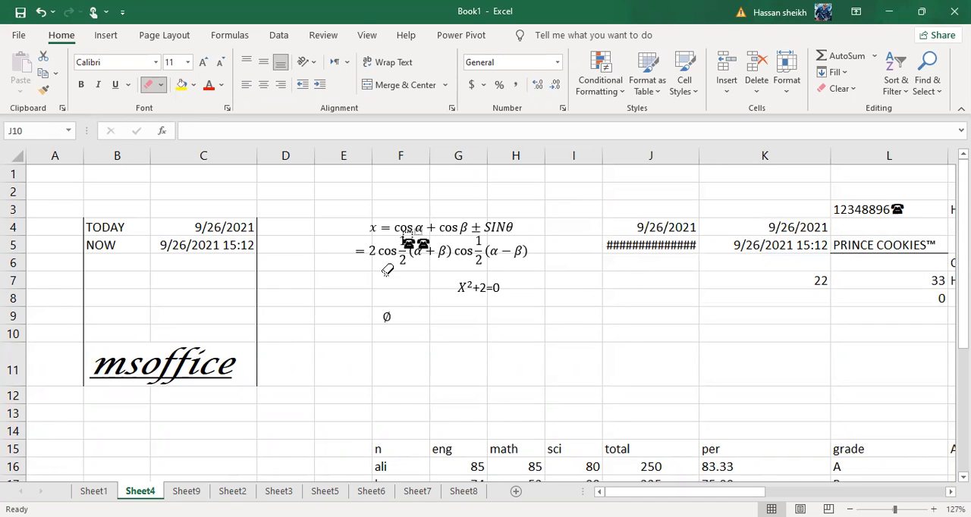
mouse_move(260, 248)
mouse_down()
mouse_move(244, 386)
mouse_move(76, 328)
mouse_move(99, 272)
mouse_move(82, 381)
mouse_move(80, 347)
mouse_up()
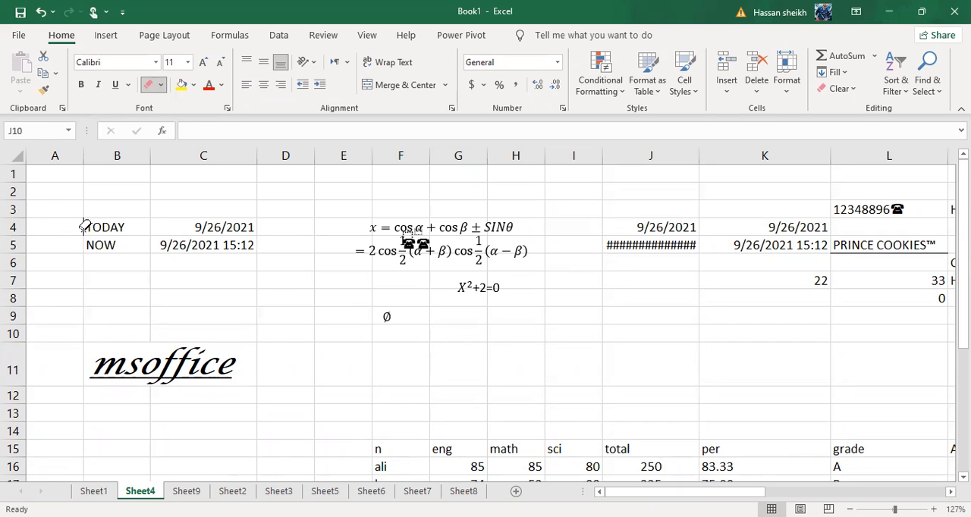
click(879, 251)
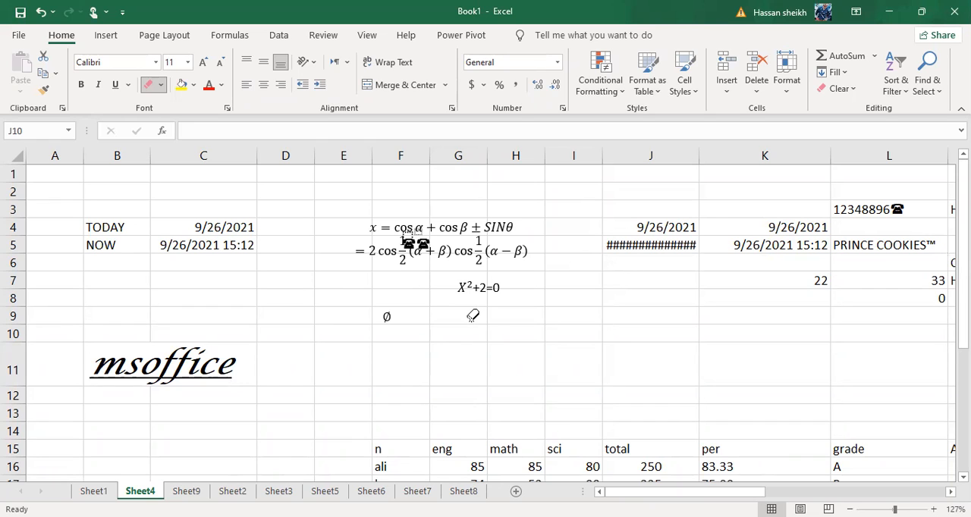
key(Escape)
click(448, 360)
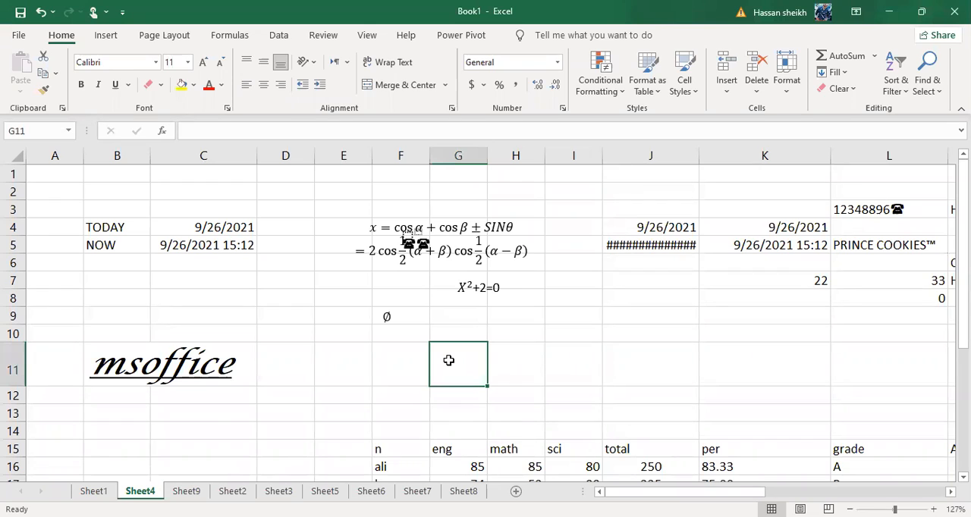
click(623, 339)
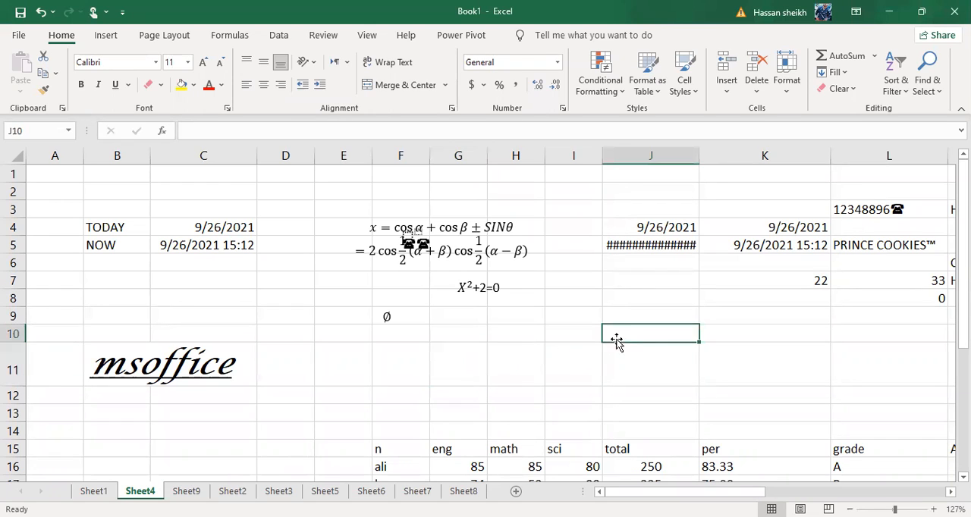
click(558, 323)
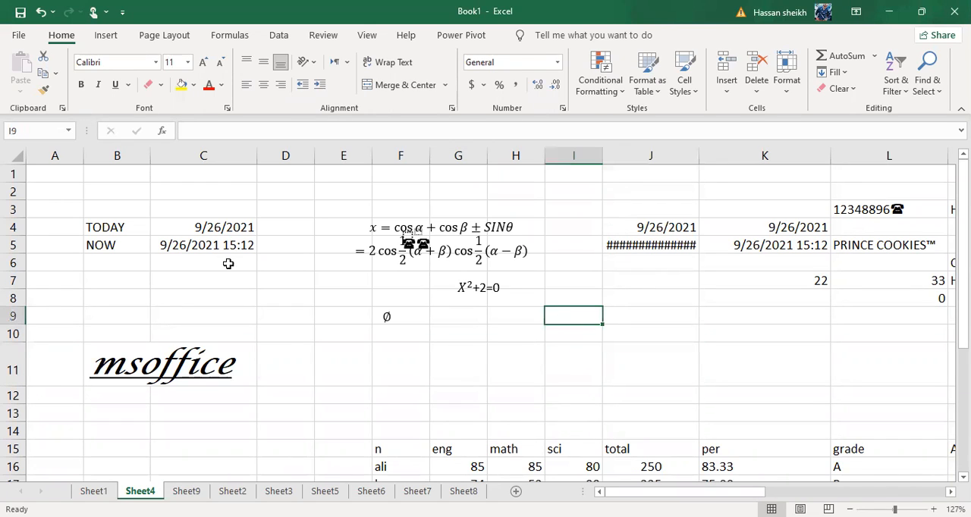
click(198, 372)
click(310, 336)
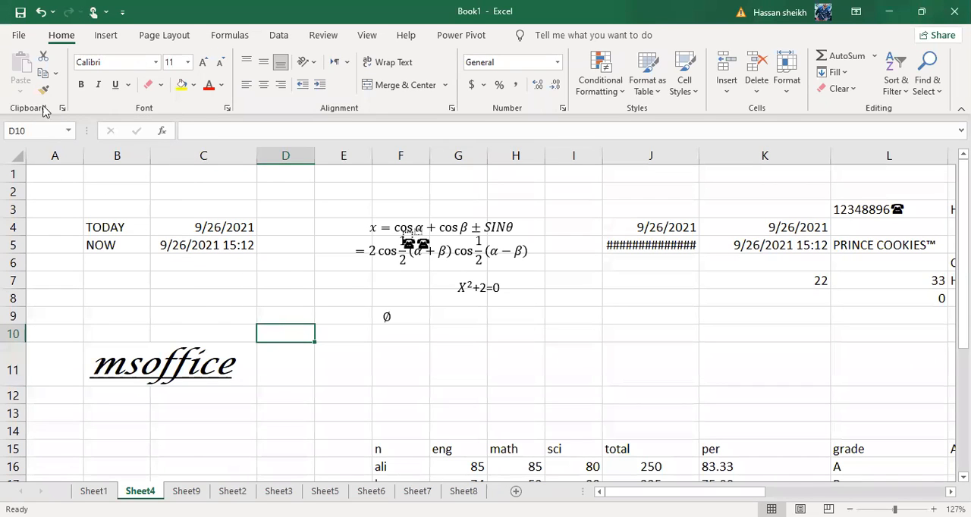
click(195, 90)
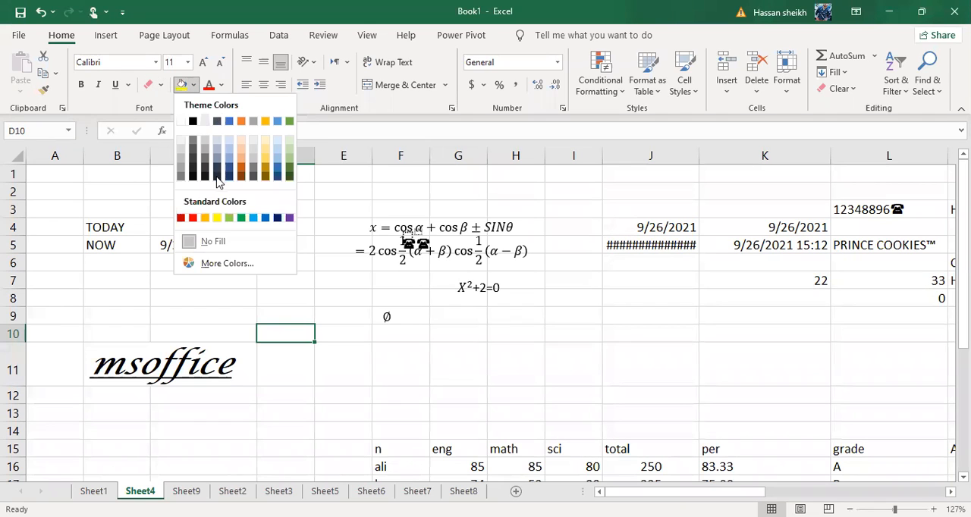
Merge and center the msoffice text across B11:D11
click(110, 368)
drag(110, 368, 267, 363)
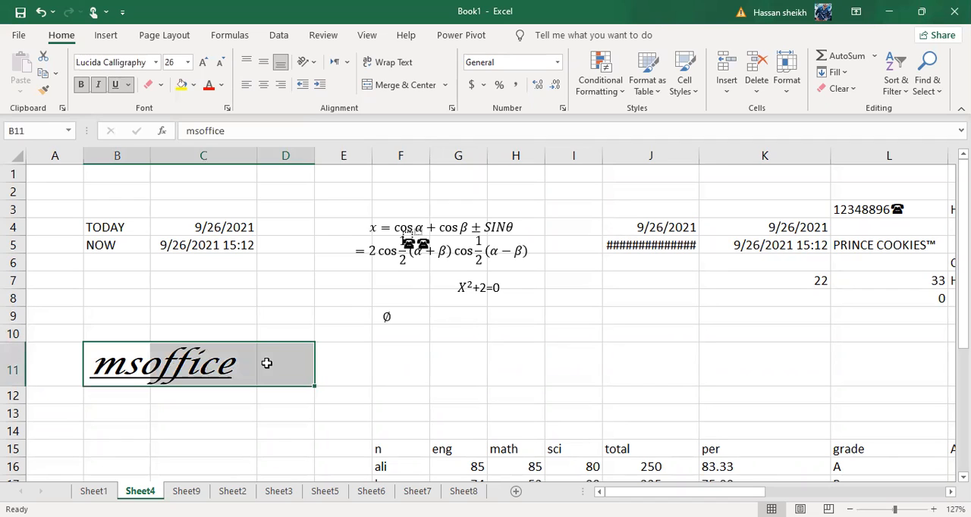
click(404, 85)
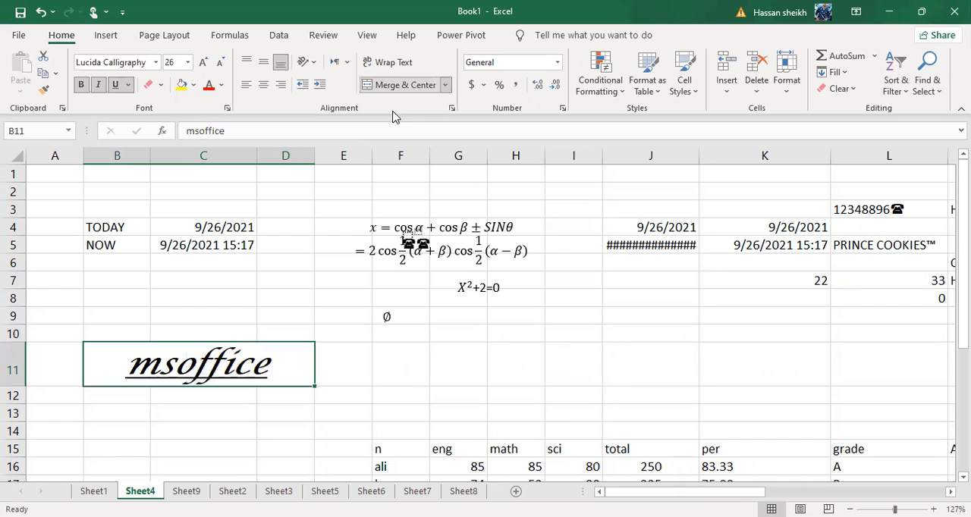
click(213, 351)
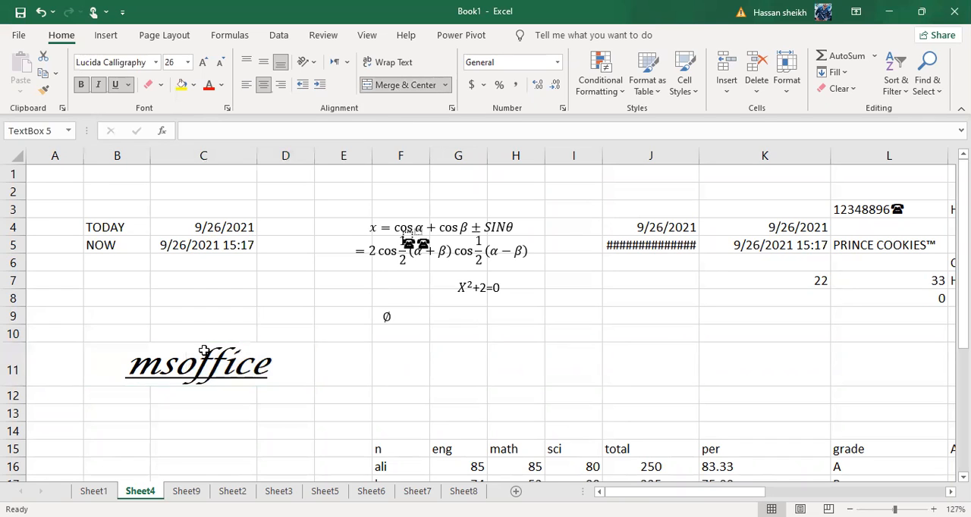
Fill the merged msoffice cell with the base green theme color
click(193, 361)
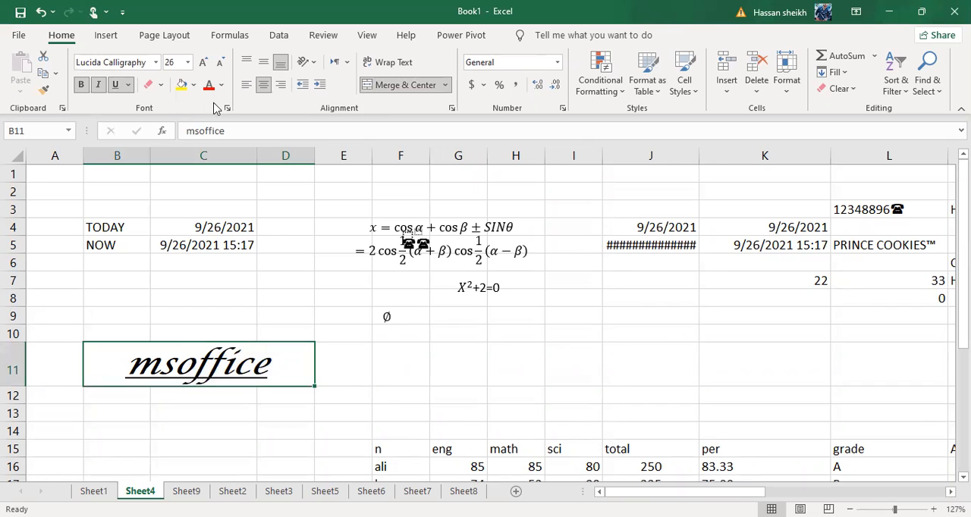
click(193, 84)
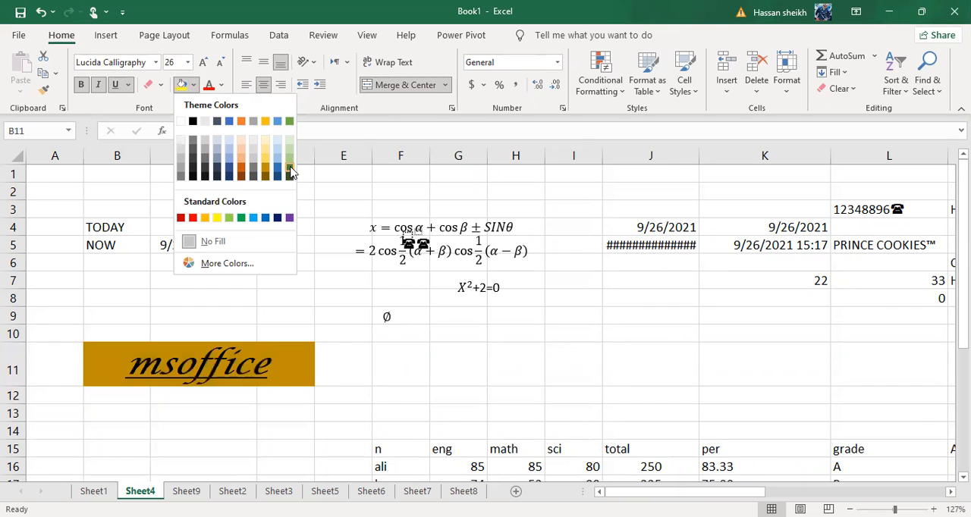
click(289, 121)
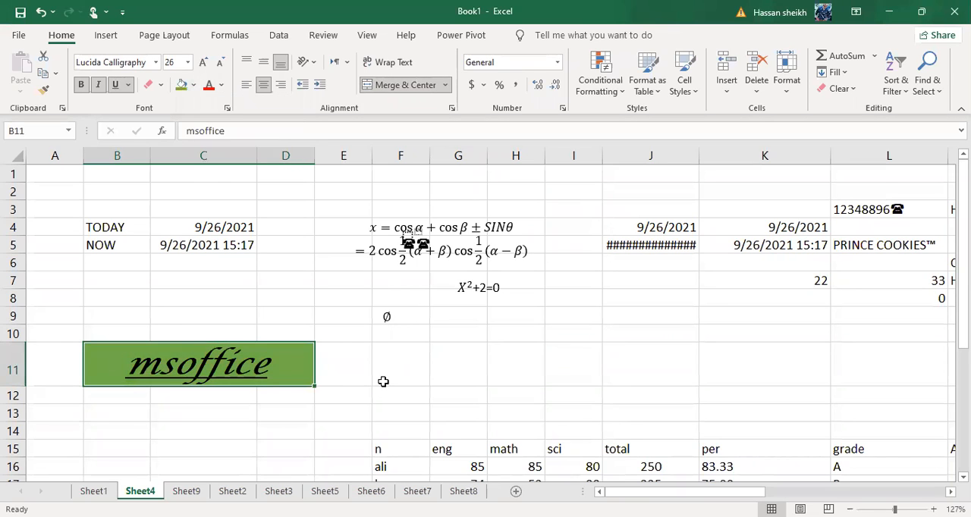
Set the font color of the msoffice text to the standard red
click(156, 361)
click(211, 88)
click(221, 86)
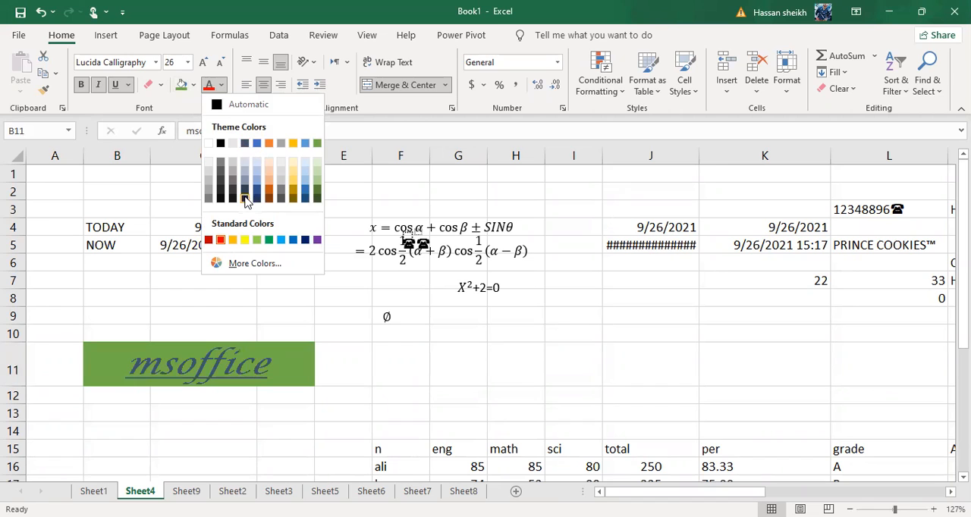
click(218, 240)
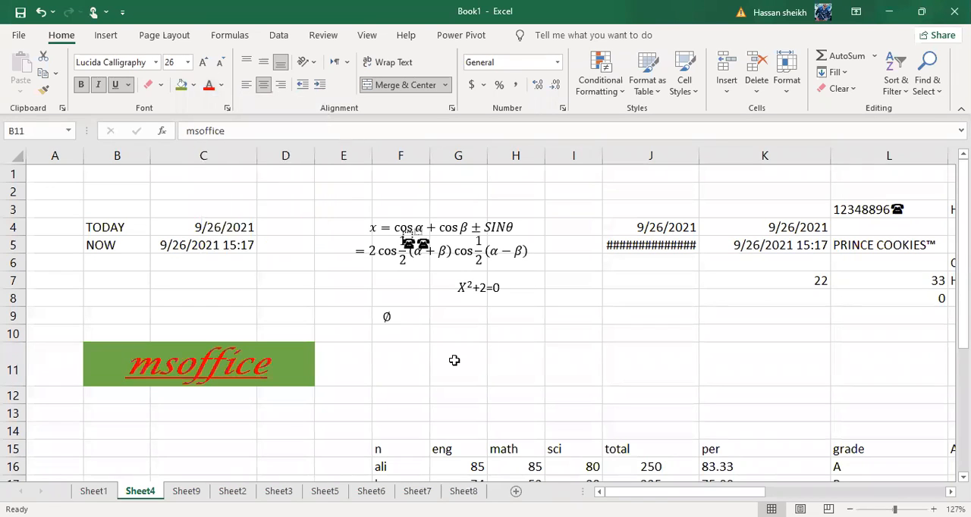
click(454, 361)
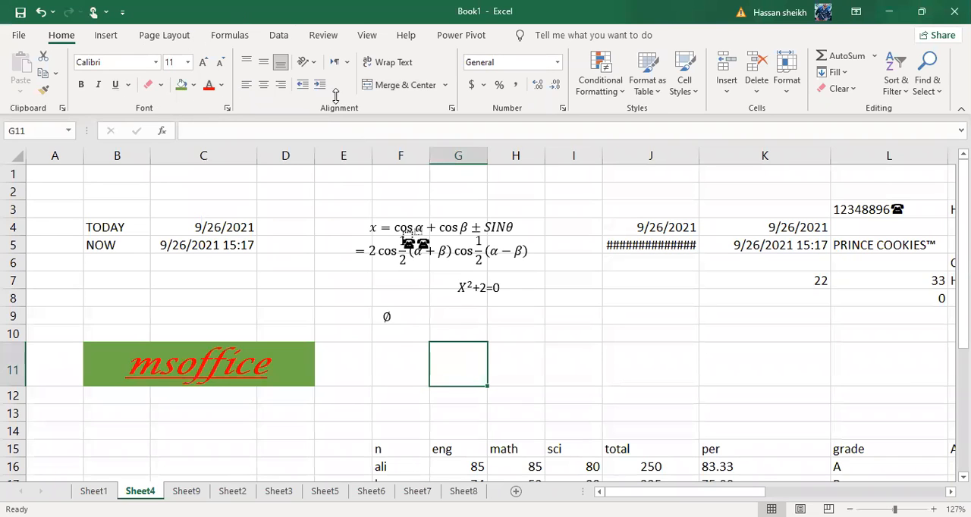
click(187, 281)
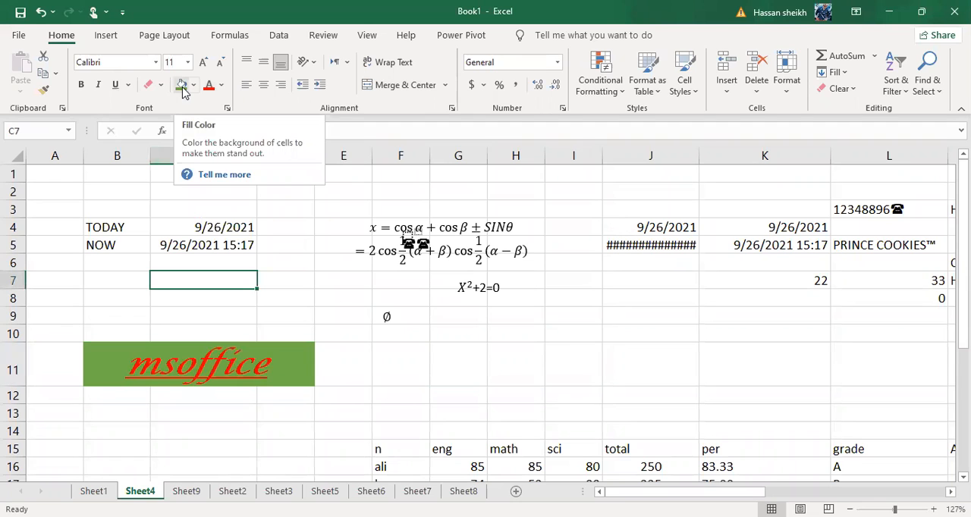
Set the font color of the marks table range E14:K23 to the standard red
scroll(194, 226, down, 3)
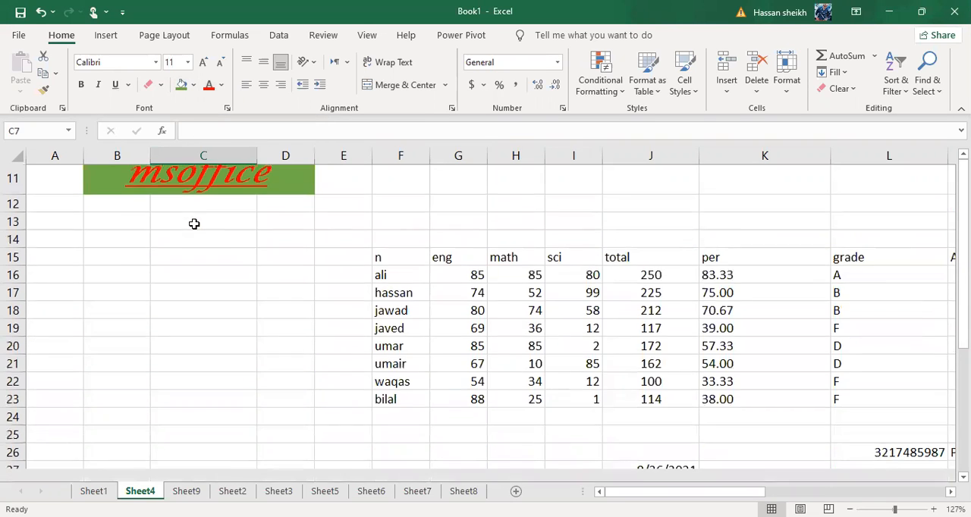
scroll(194, 223, right, 2)
drag(312, 258, 660, 383)
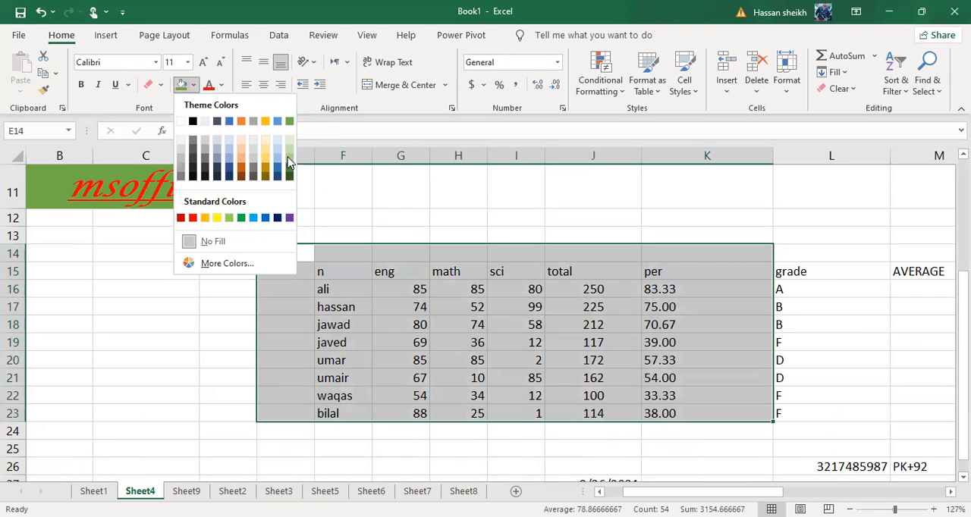
click(221, 84)
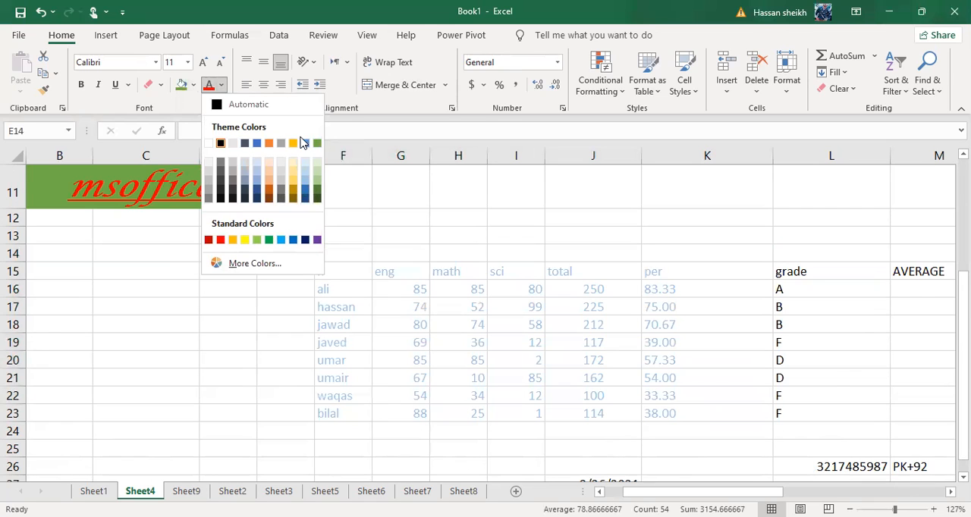
click(221, 240)
click(455, 194)
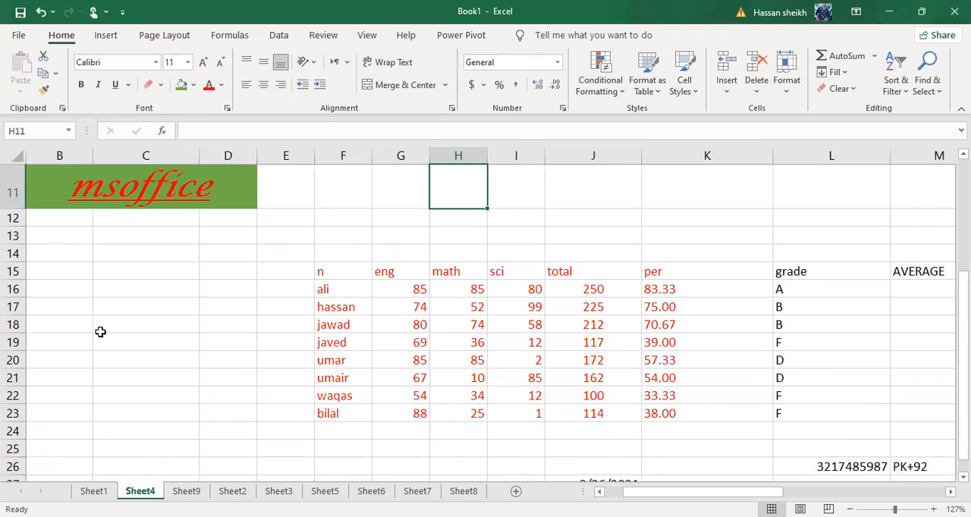
Enter the heading SR# in cell B15
drag(97, 305, 59, 280)
click(52, 265)
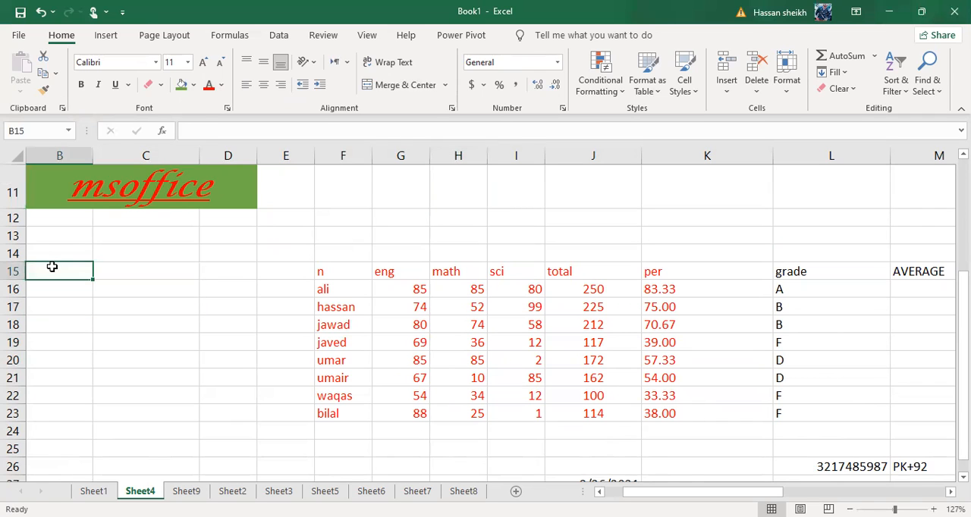
text(ame)
key(BackSpace)
key(BackSpace)
key(BackSpace)
text(h)
key(BackSpace)
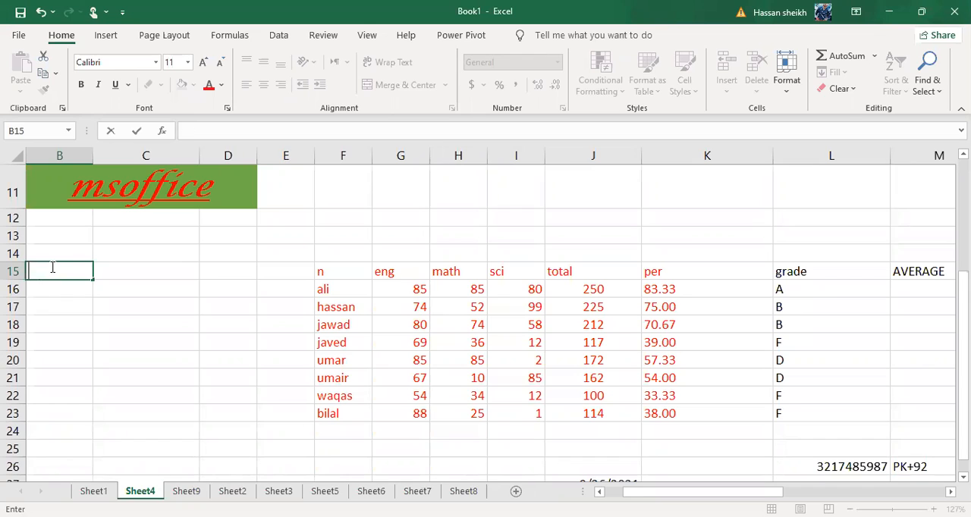
text(SR#)
key(Return)
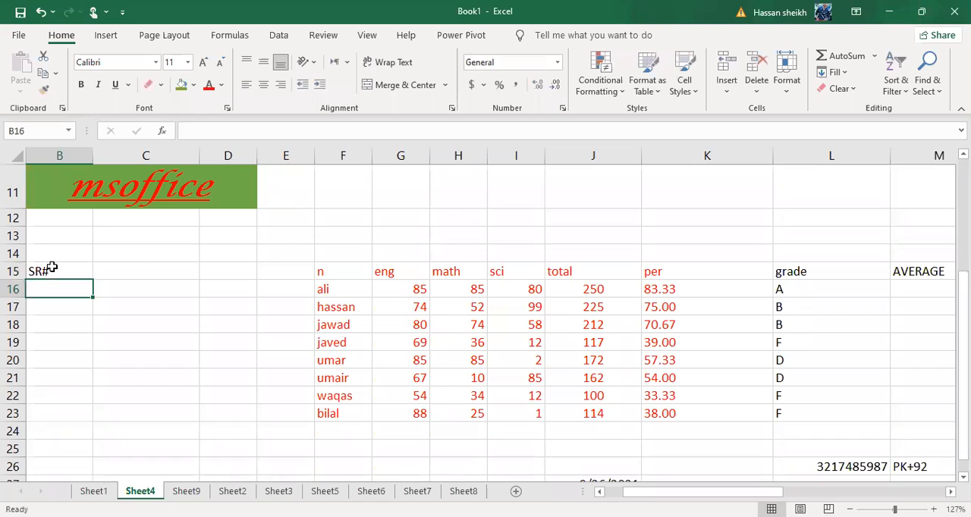
click(51, 268)
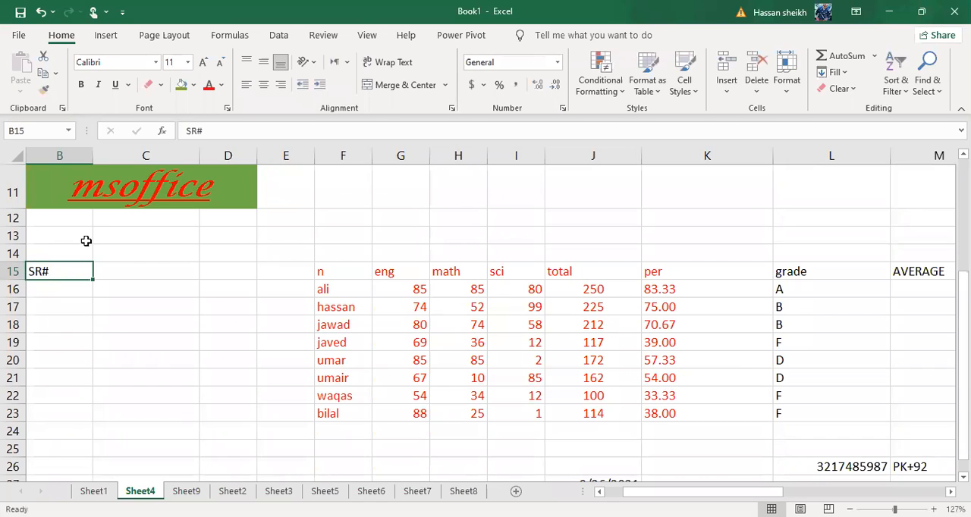
Enter a sample first name in cell C15, beside the SR# heading
click(114, 270)
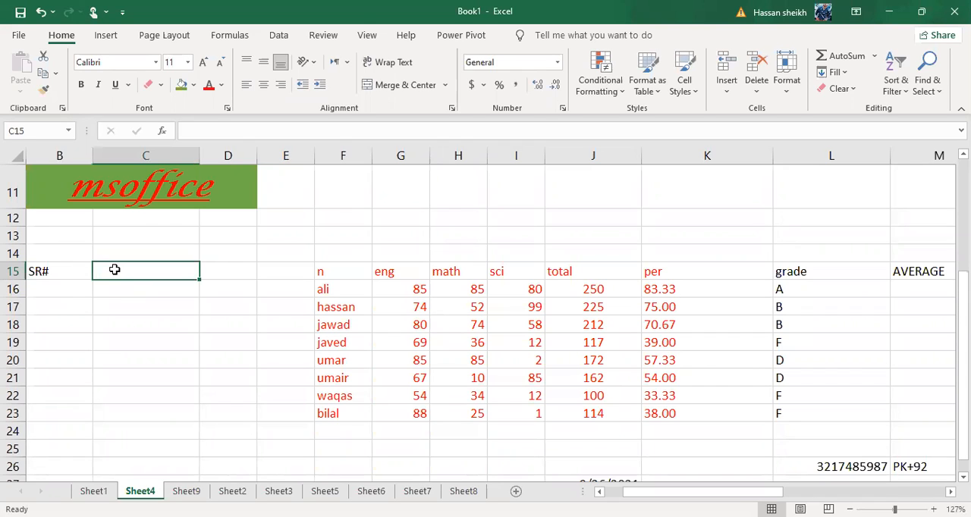
text(A)
key(BackSpace)
key(BackSpace)
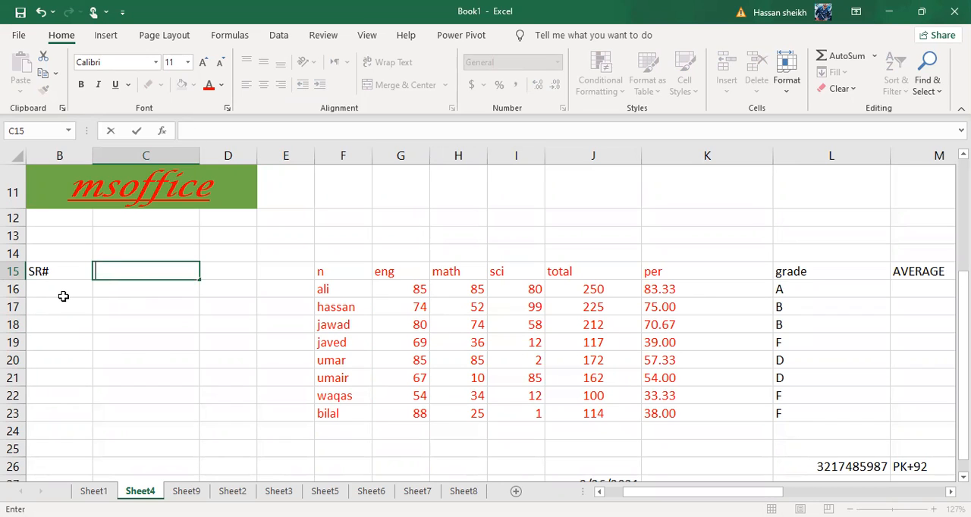
text(ALI)
click(85, 353)
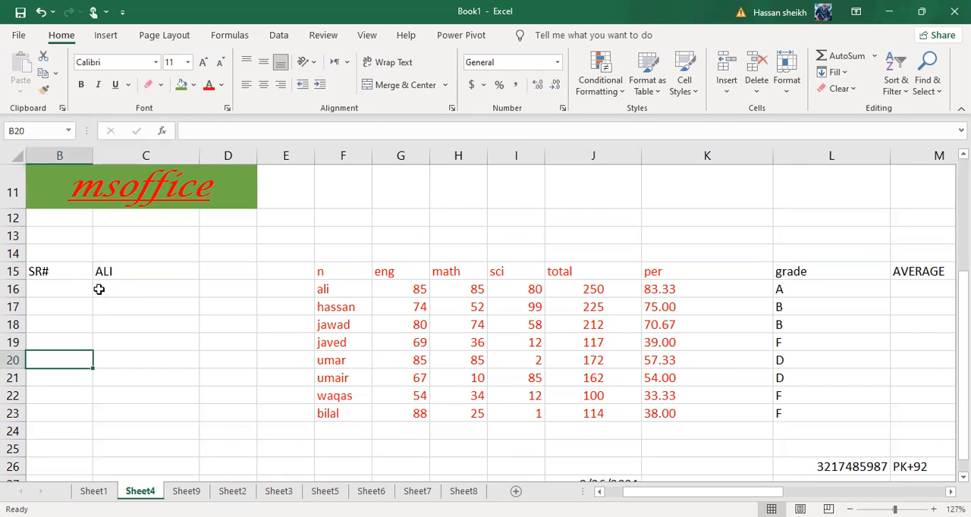
Enter the serial numbers 1, 2 and 3 in cells B16 to B18 under SR#
click(69, 275)
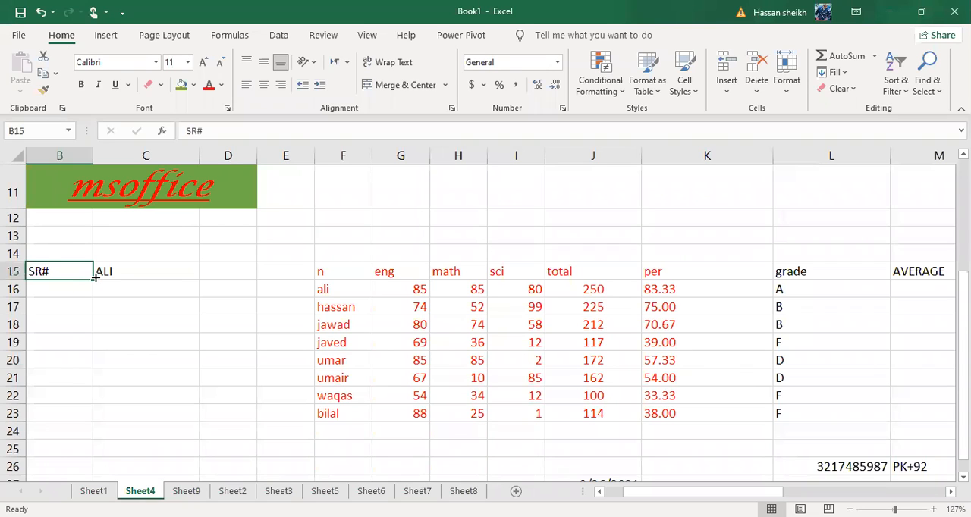
click(102, 276)
click(43, 267)
click(43, 303)
click(43, 289)
text(1)
key(Return)
text(2)
key(Return)
text(3)
key(Return)
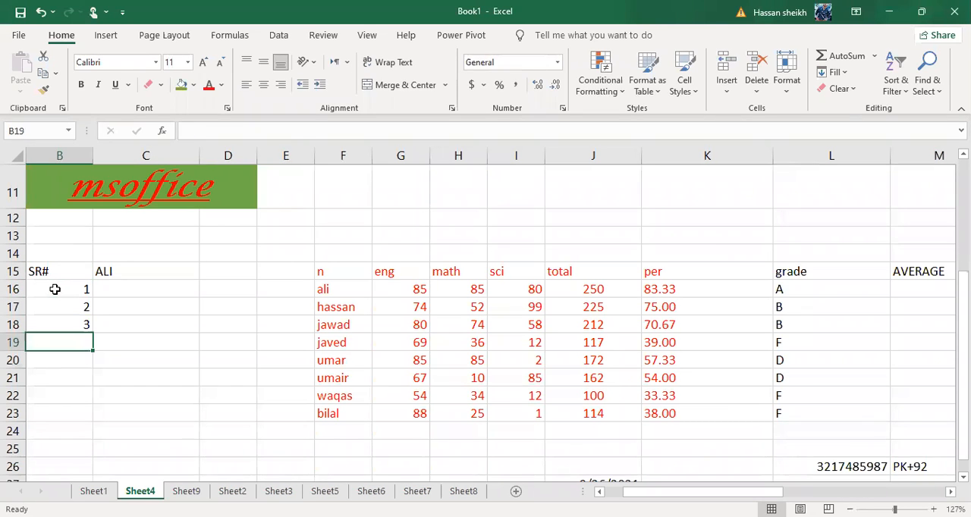
Fill the number series from B16:B18 down to B35 so it runs through 20
click(54, 289)
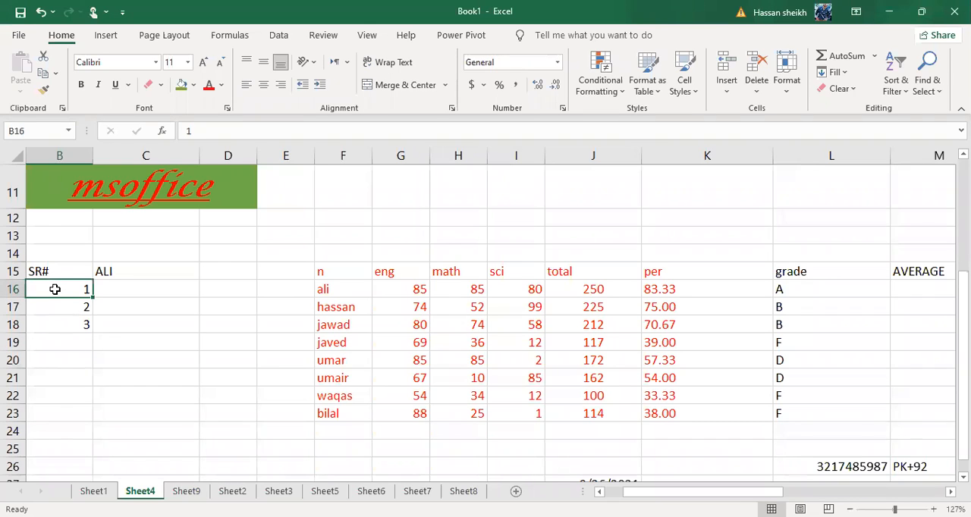
click(74, 328)
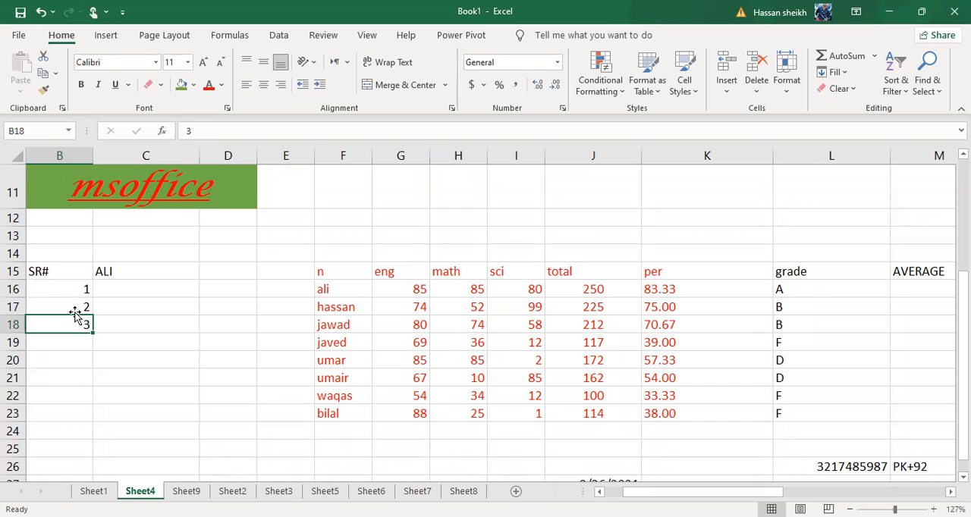
click(72, 295)
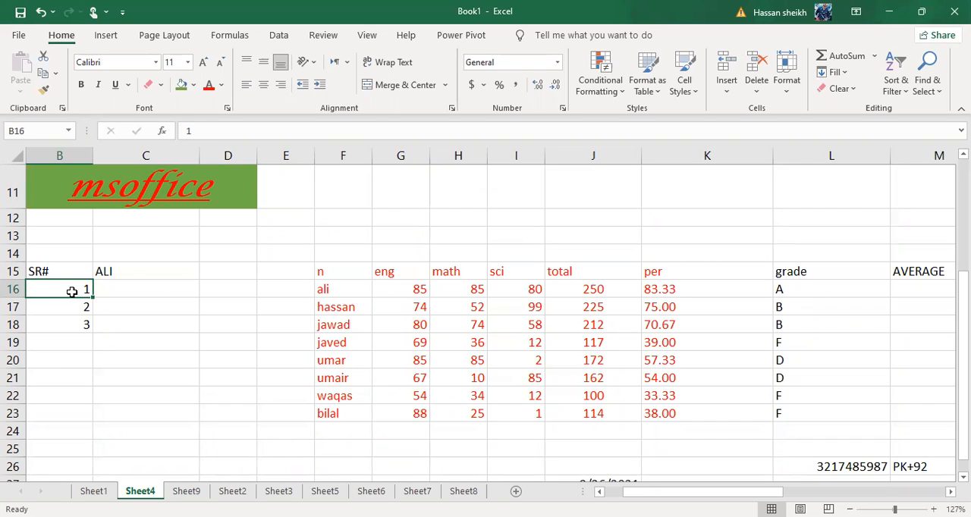
drag(66, 291, 65, 317)
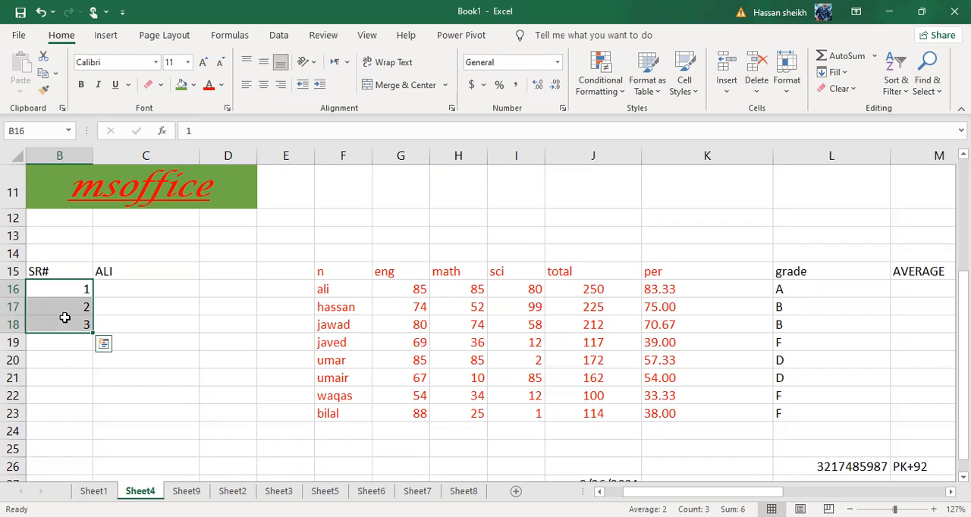
click(277, 327)
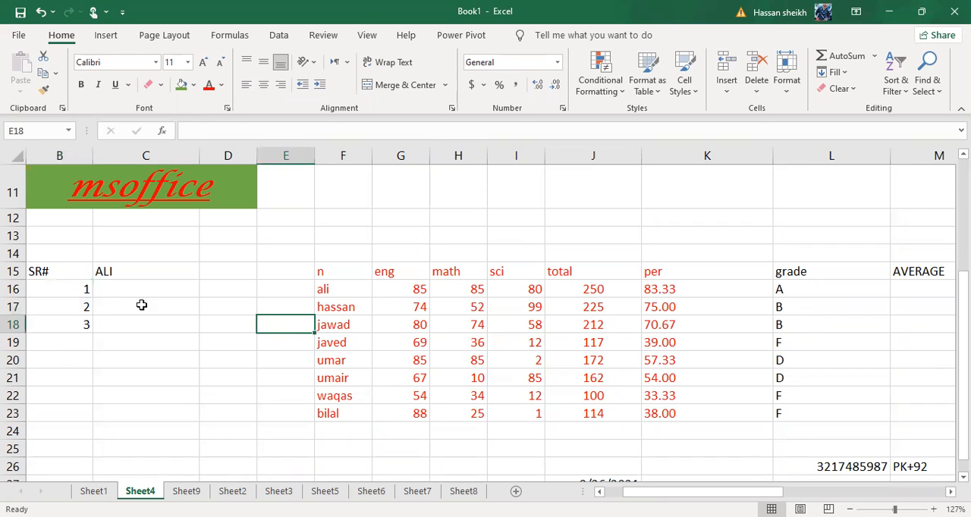
click(82, 287)
drag(82, 287, 83, 322)
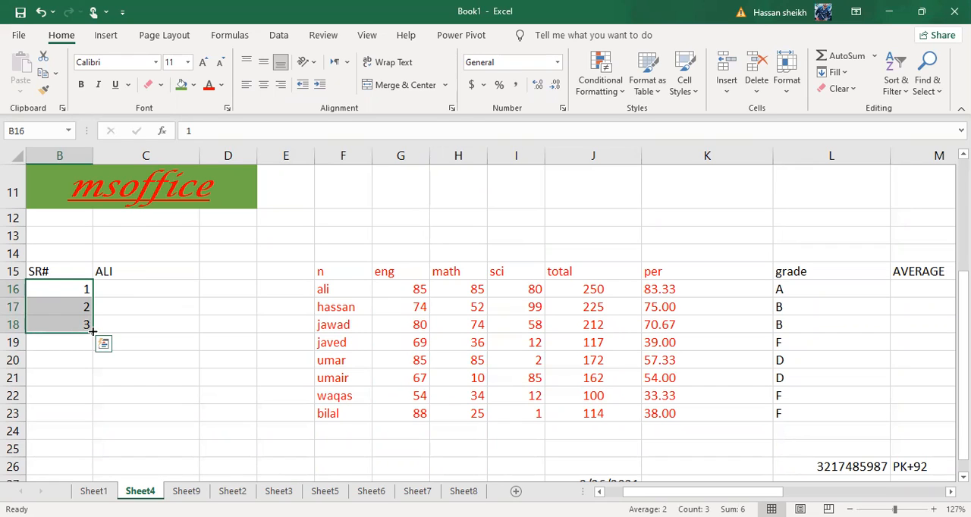
drag(92, 331, 93, 361)
drag(92, 401, 88, 440)
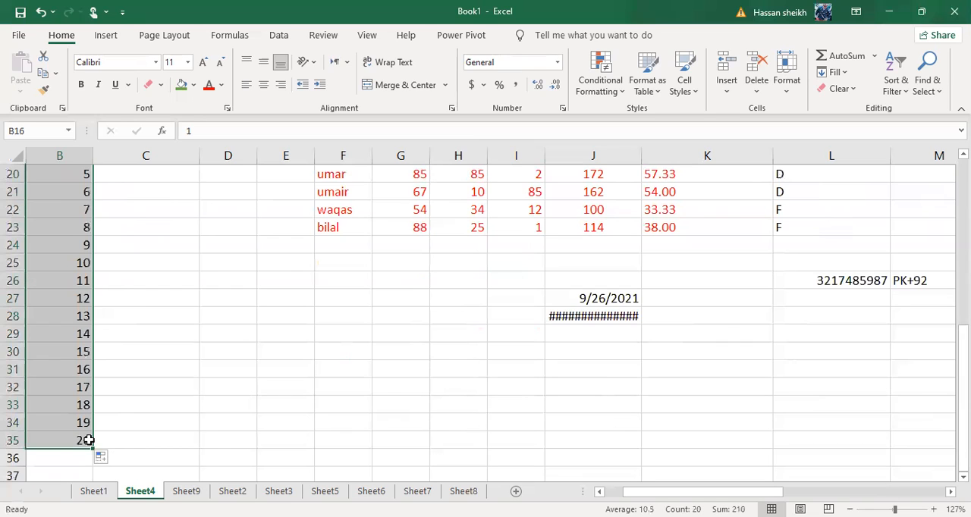
Center the serial numbers in B16:B35 horizontally
click(264, 84)
scroll(251, 228, up, 4)
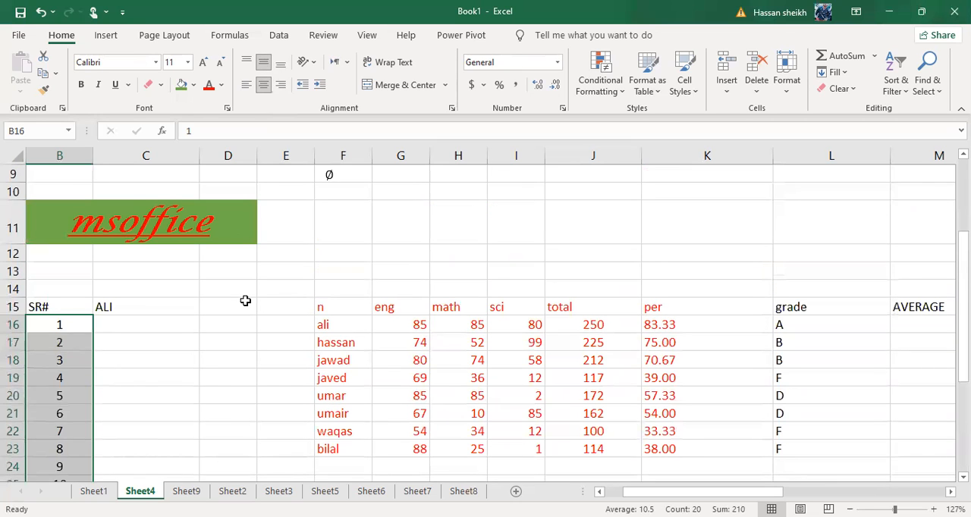
click(245, 301)
scroll(244, 301, down, 3)
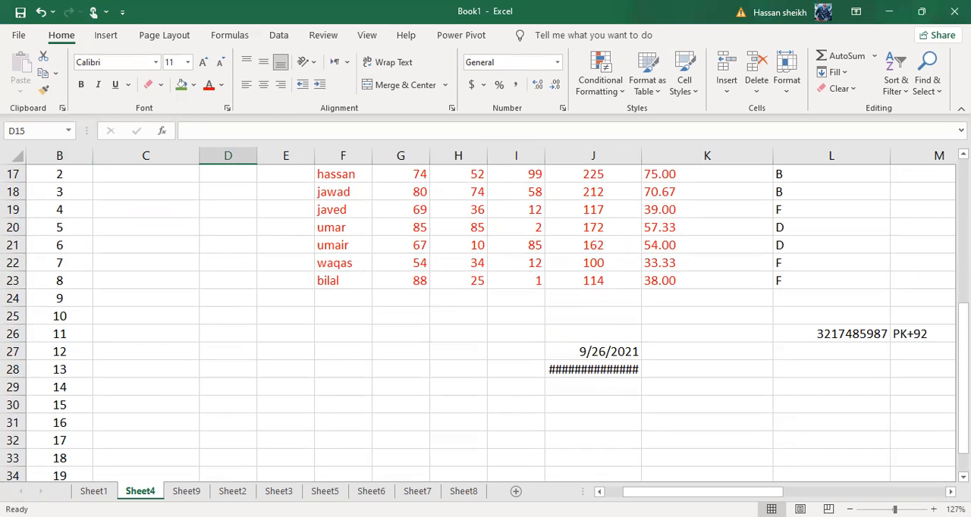
scroll(93, 409, up, 2)
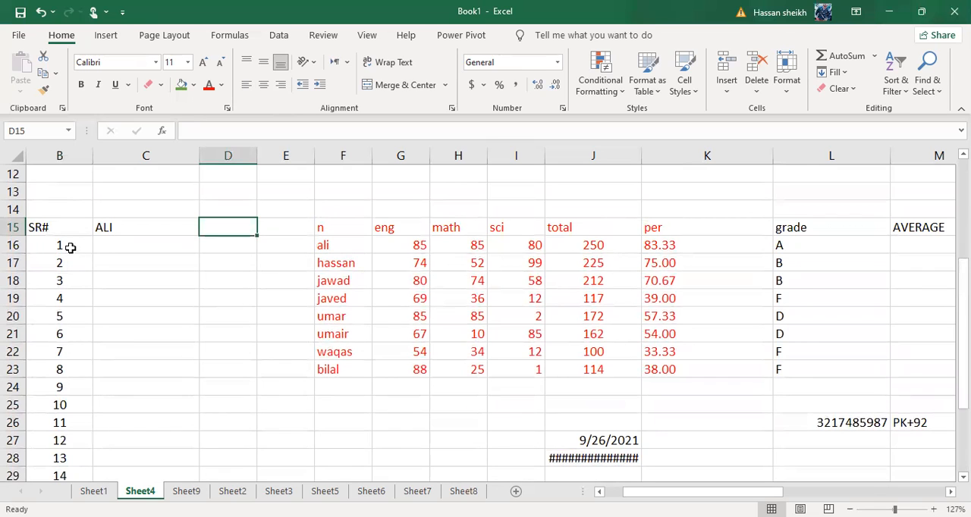
click(67, 247)
click(69, 264)
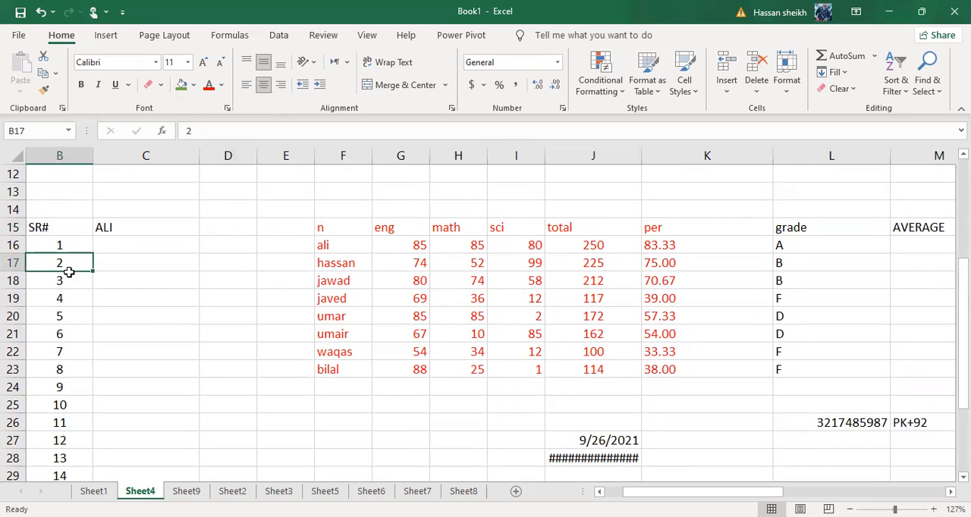
click(69, 277)
drag(68, 243, 90, 299)
click(142, 311)
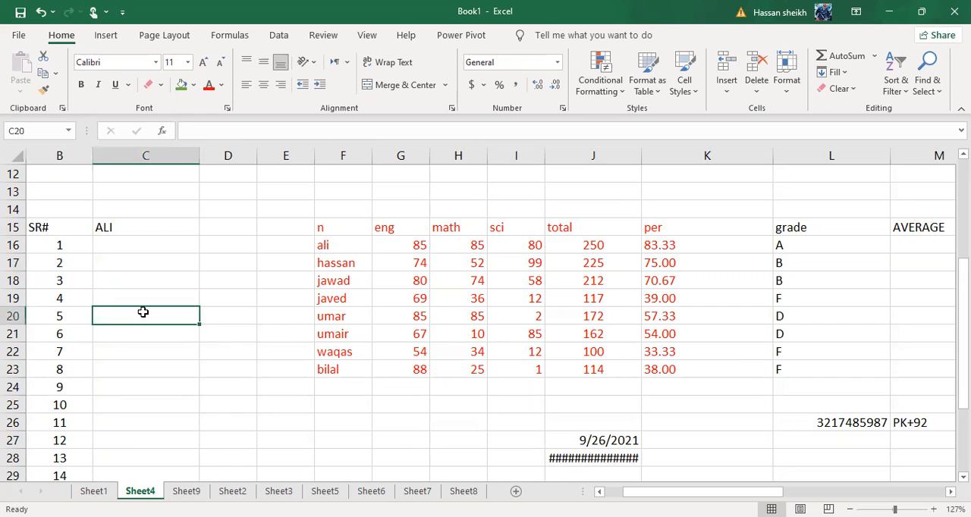
scroll(131, 221, up, 1)
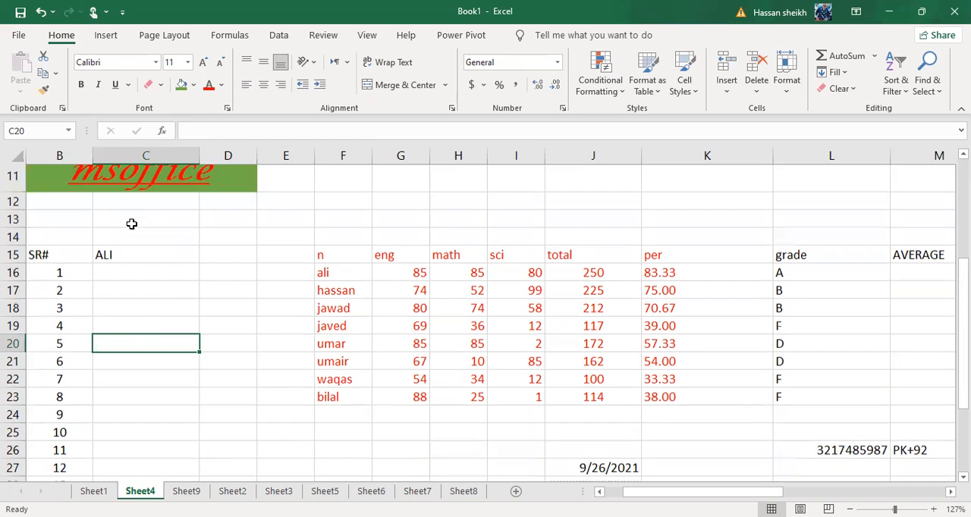
click(70, 201)
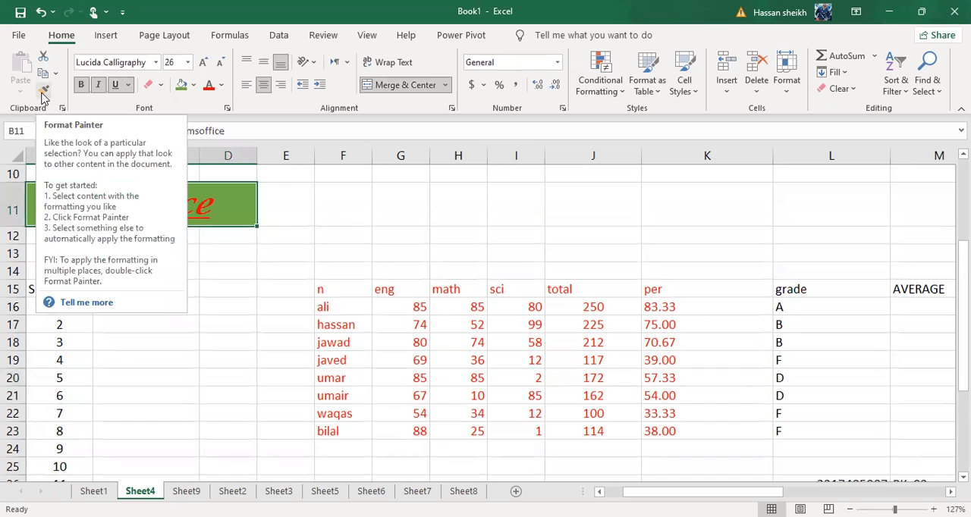
click(372, 342)
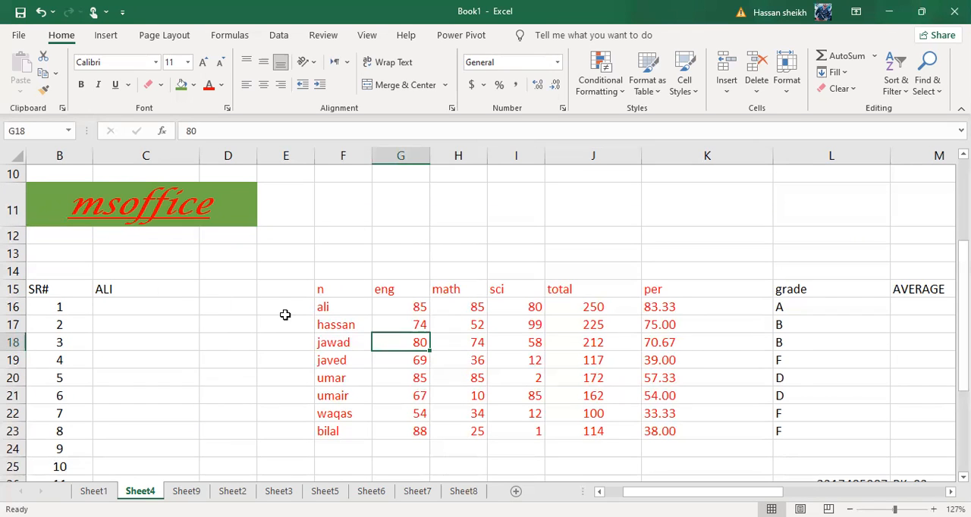
click(104, 292)
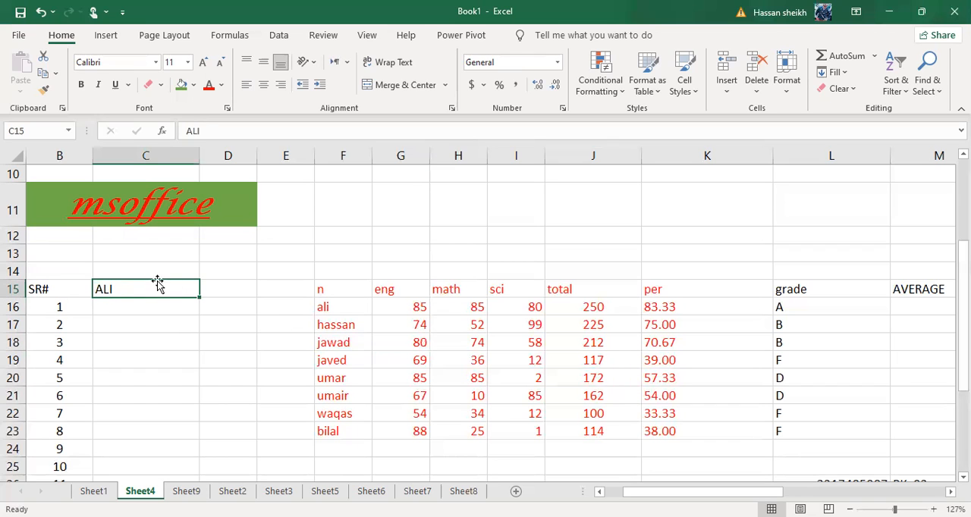
click(348, 376)
click(311, 289)
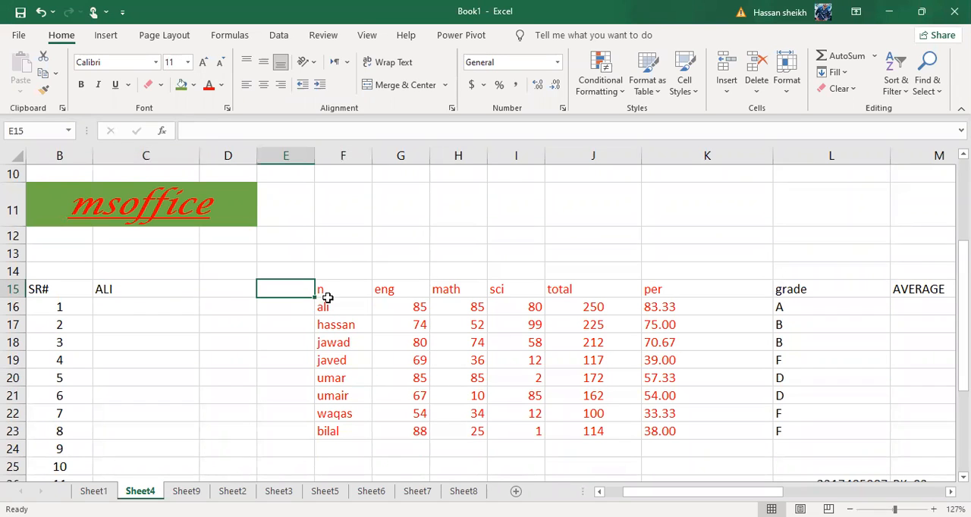
Increase the font size of the n heading in F15 to 12
click(325, 295)
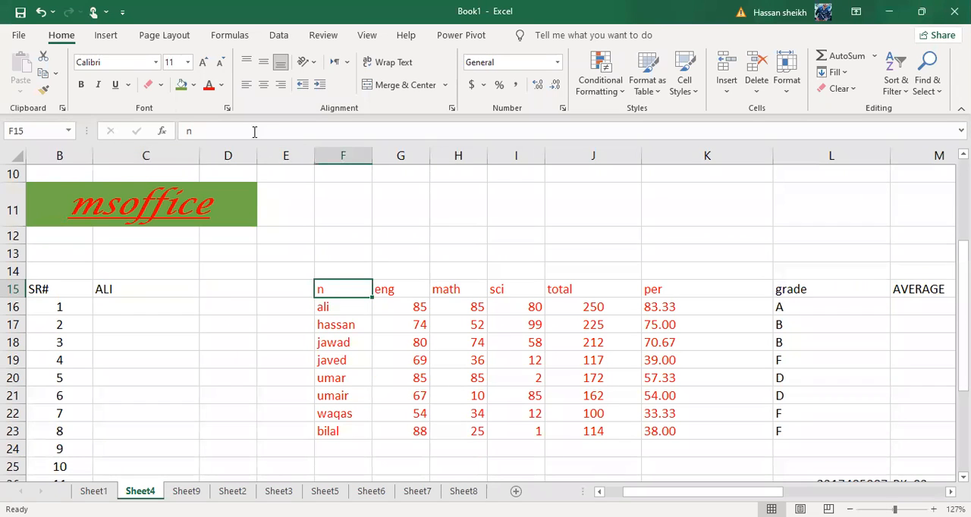
click(203, 63)
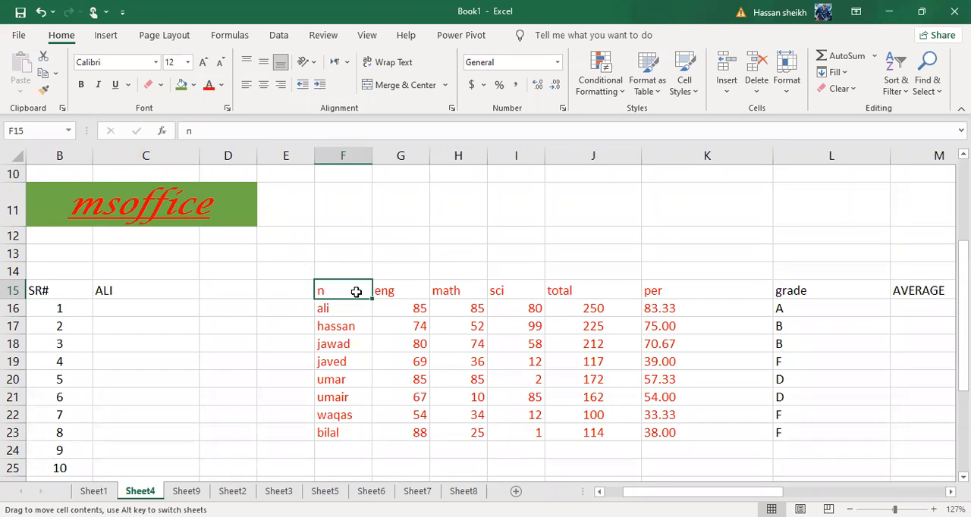
click(344, 156)
click(396, 292)
Increase the font size of the marks table range E15:L24 to 14
drag(305, 291, 887, 454)
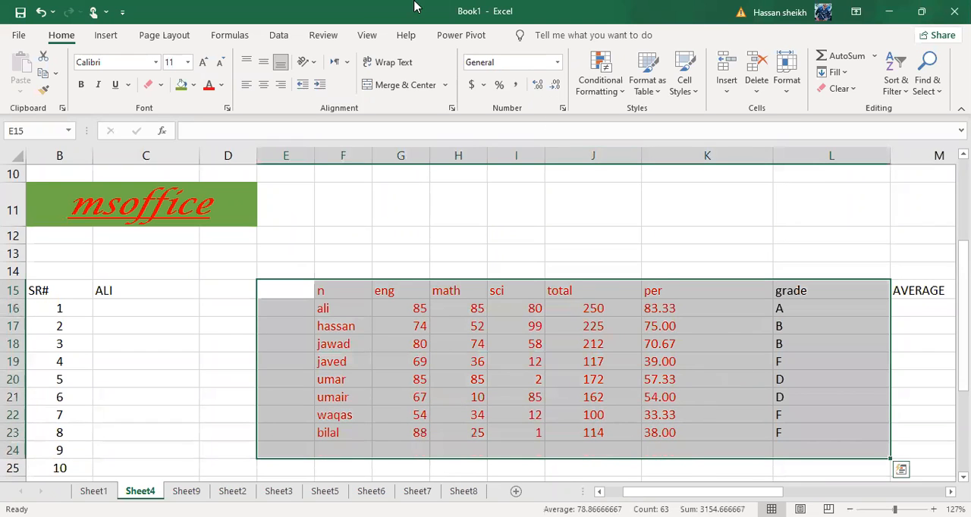
click(203, 62)
click(203, 62)
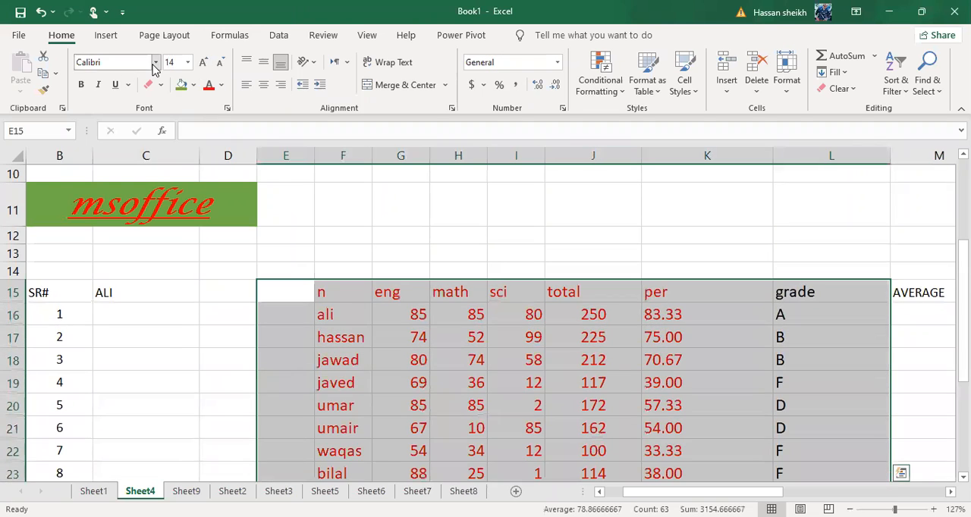
Change the font of the marks table range E15:L24 to Aharoni
click(155, 62)
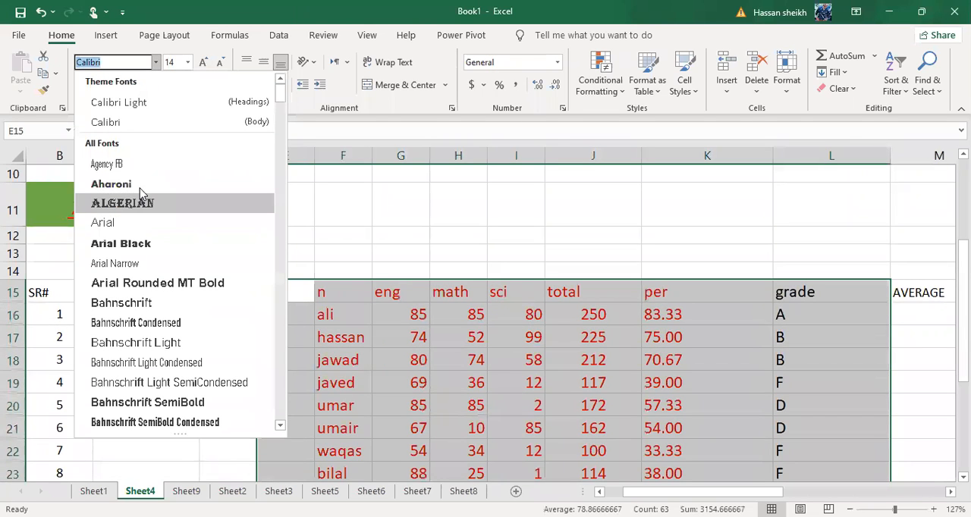
click(139, 188)
click(320, 223)
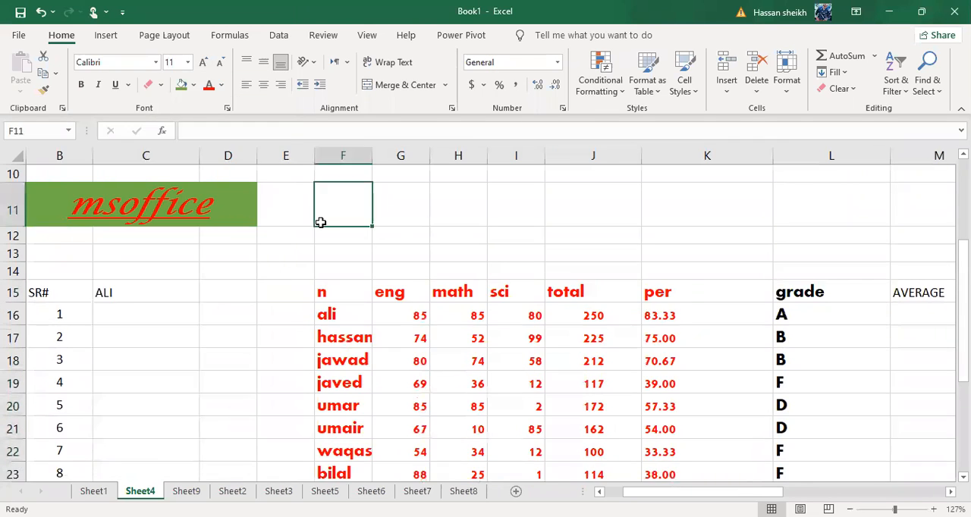
scroll(320, 222, down, 1)
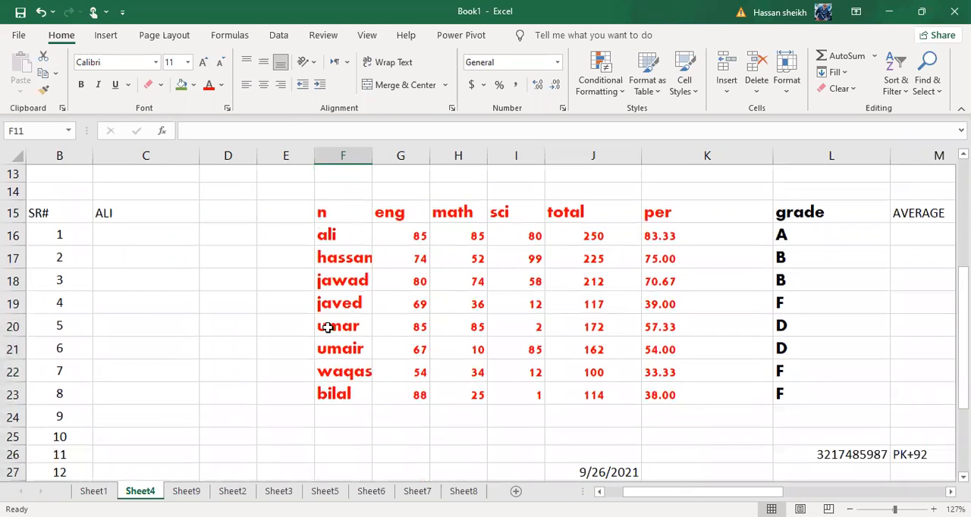
click(317, 231)
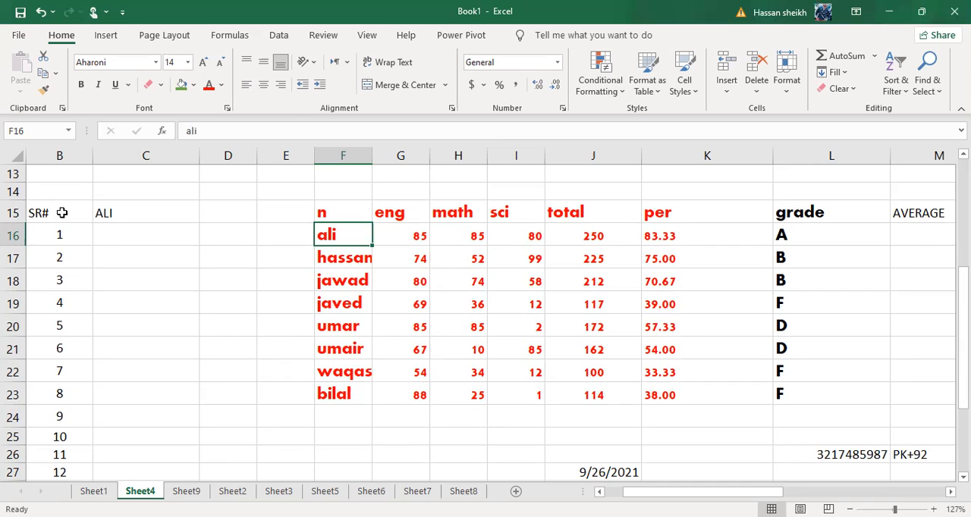
Enter the placeholder text GSDG in C16, D in C18, and SD in both C19 and C20
click(120, 231)
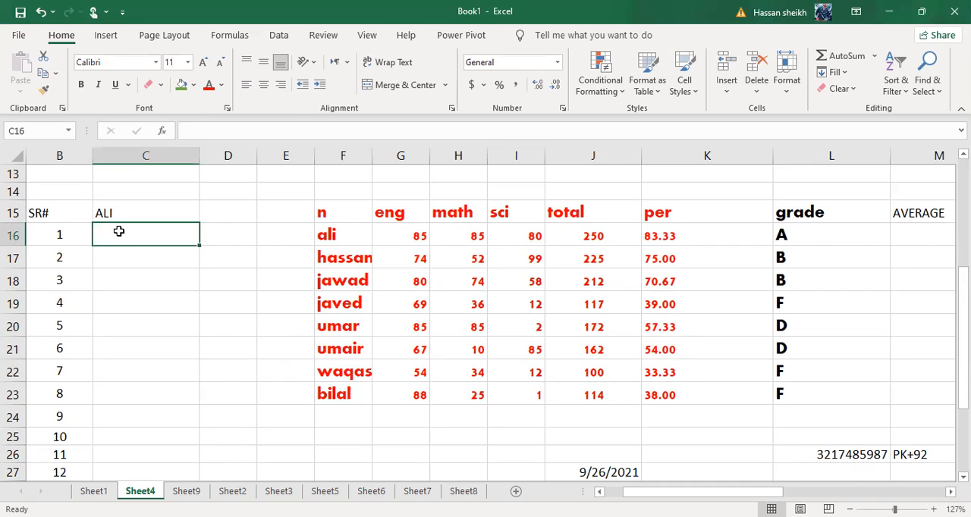
text(GSDG)
key(Return)
key(Return)
text(D)
key(Return)
text(SD)
key(Return)
text(SD)
Enter the placeholder text DFFFDF in the skipped cell C17
key(Up)
key(Up)
key(Up)
text(DF)
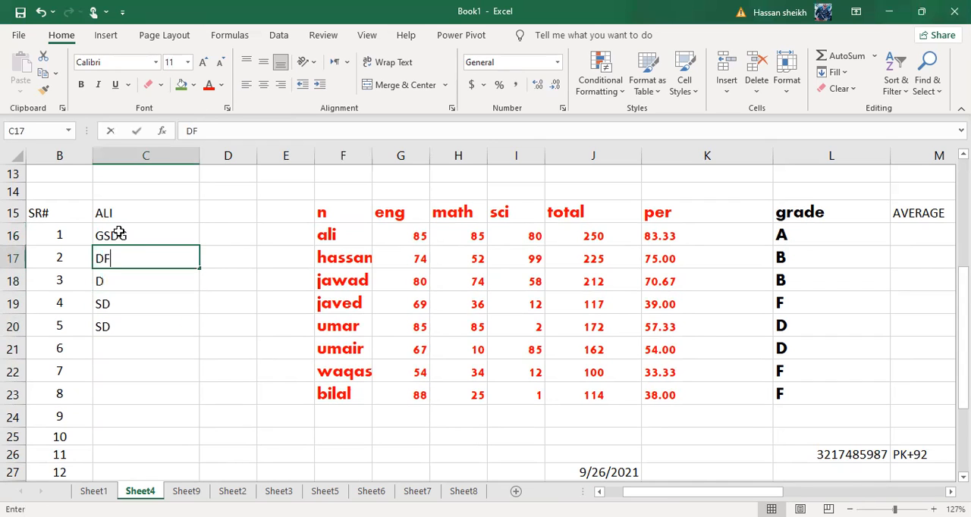
text(FF)
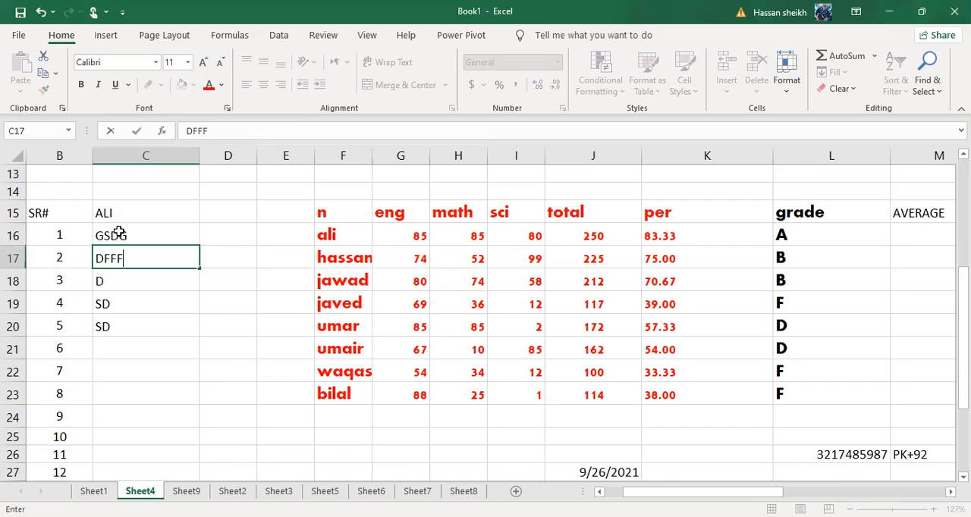
text(DF)
key(Return)
key(Return)
key(Return)
Enter FDS, SAF, SFF and FF in cells C20 through C23, overwriting the entry in C20
text(FDS)
key(Return)
text(SAF)
key(Return)
text(SFF)
key(Return)
text(FF)
key(Return)
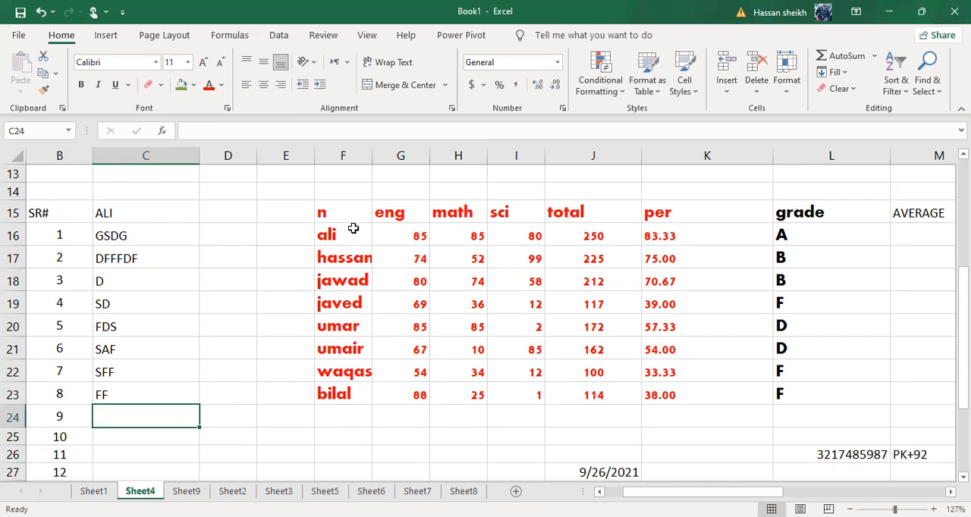
Copy the formatting of cell F16 onto the range B15:C35 with Format Painter
click(241, 235)
click(345, 242)
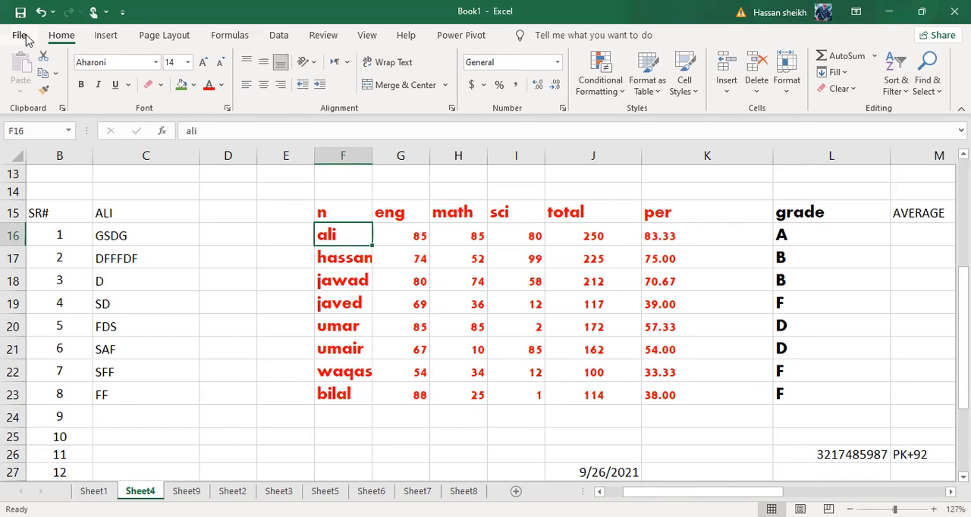
click(45, 92)
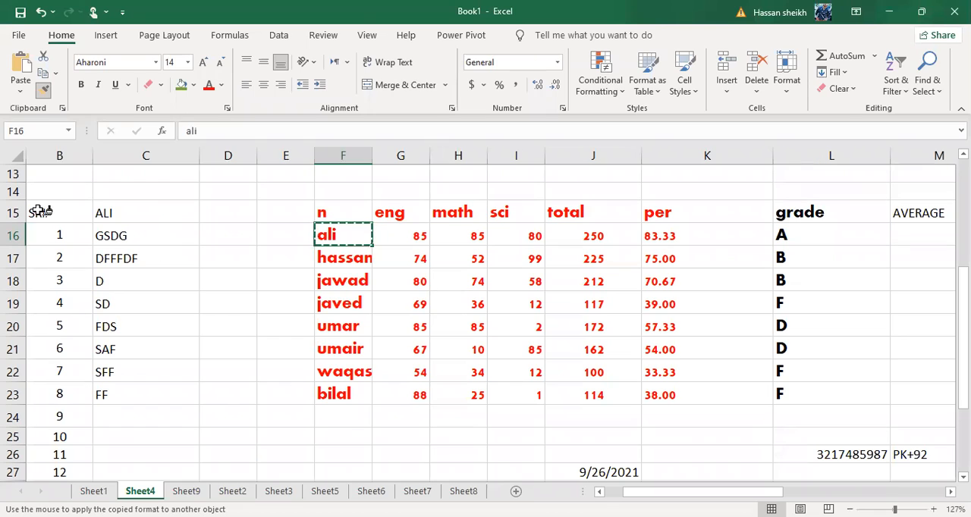
mouse_move(39, 213)
mouse_down()
mouse_move(124, 244)
mouse_move(125, 472)
mouse_move(121, 449)
mouse_up()
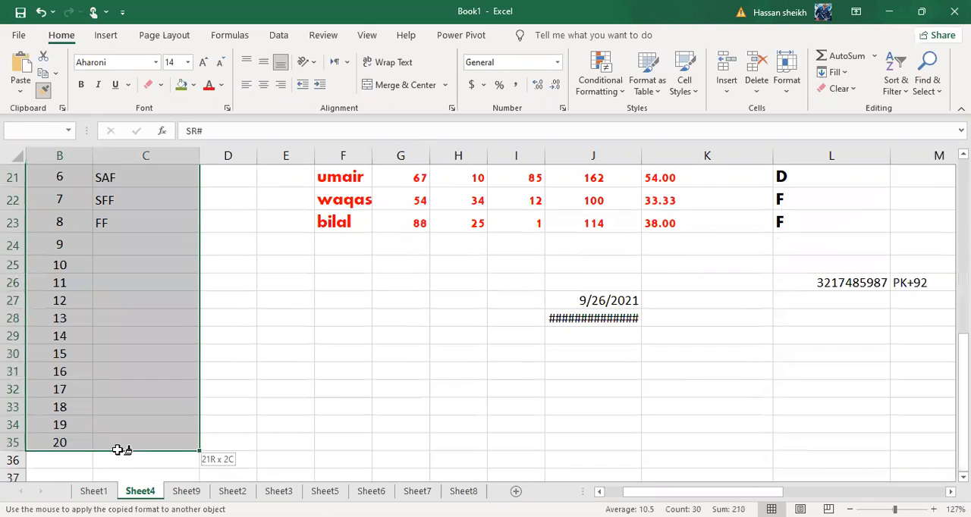
drag(122, 450, 117, 451)
scroll(195, 342, up, 4)
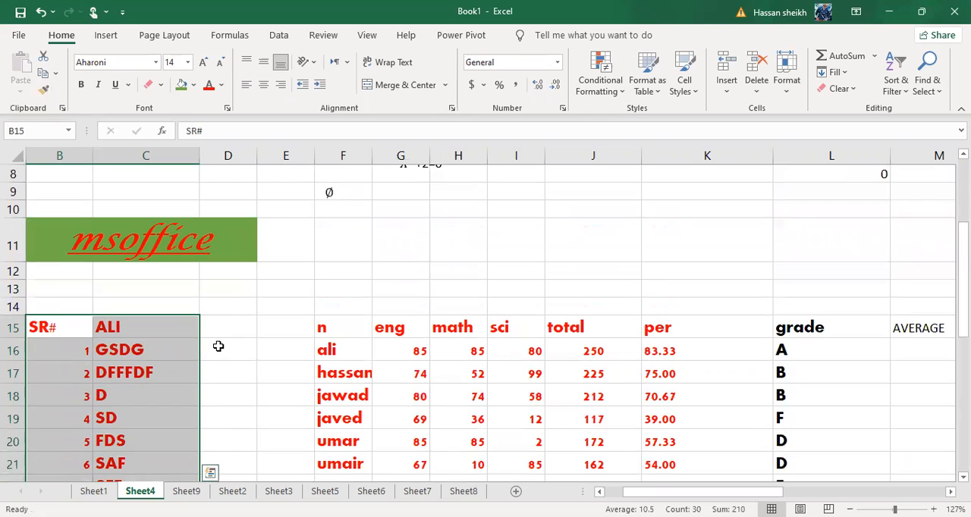
click(220, 346)
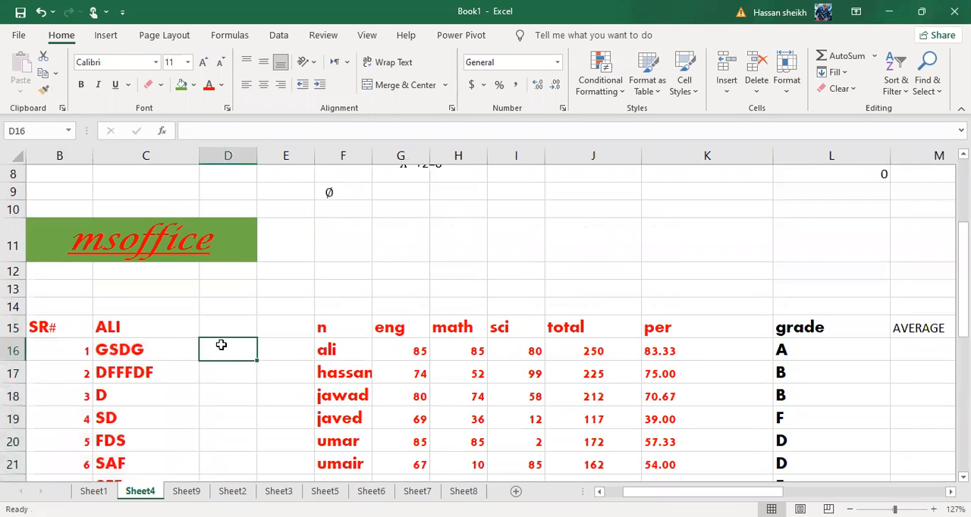
Compare the font and size of cells C16 and C17 with those of the source column cells F16 and F17
click(359, 371)
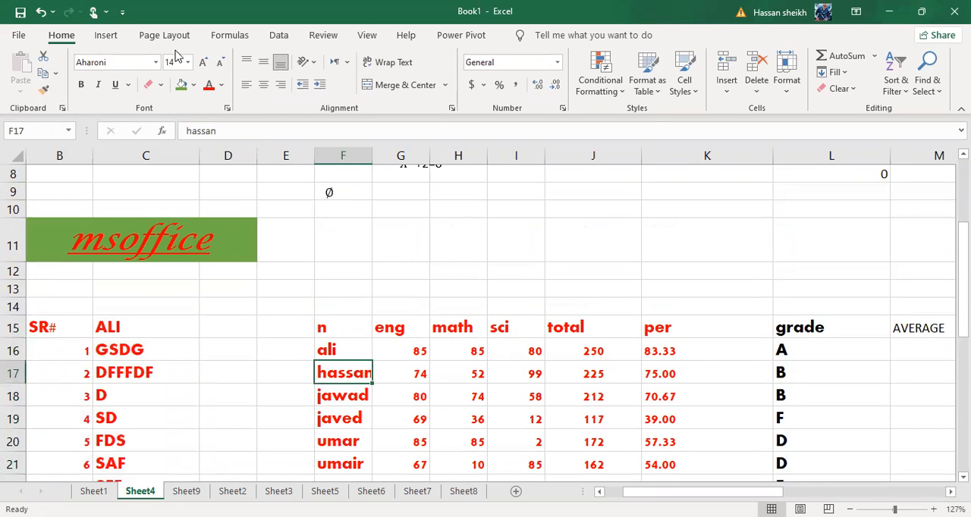
click(115, 367)
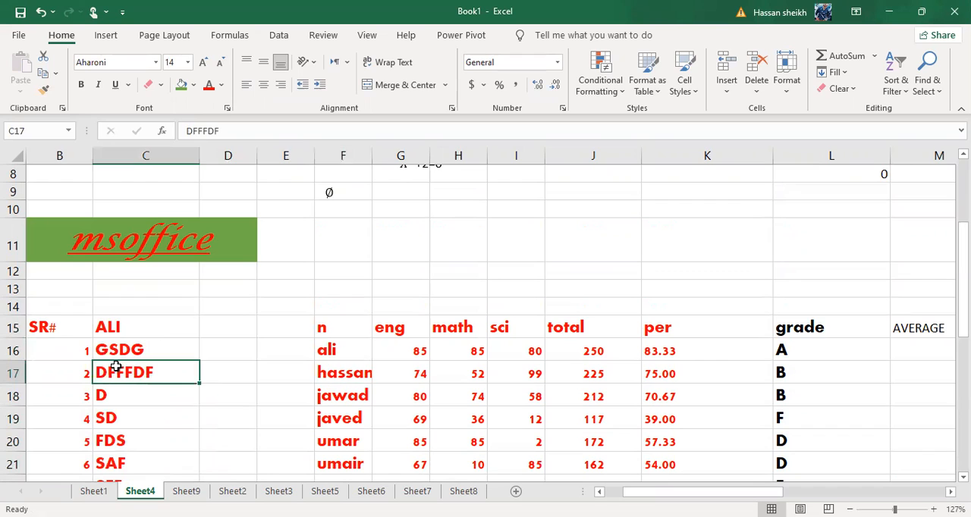
click(364, 351)
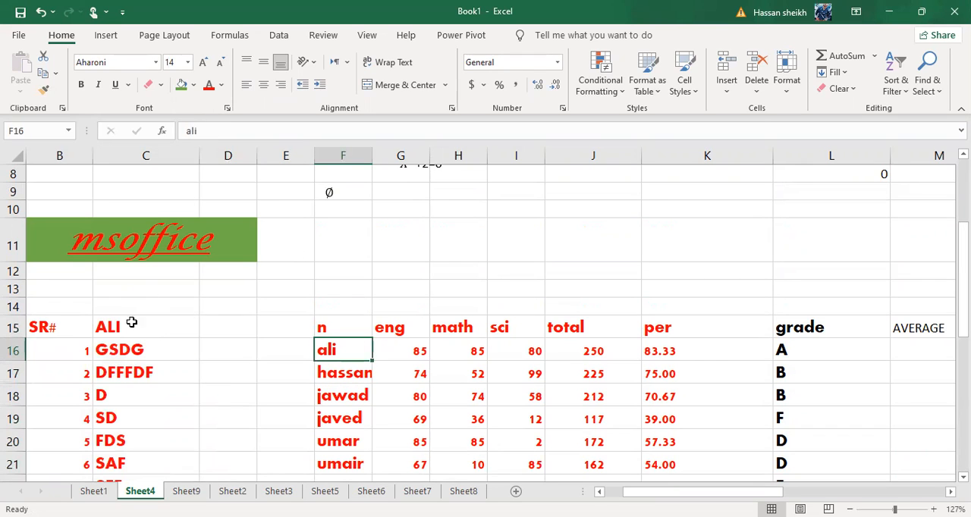
click(119, 355)
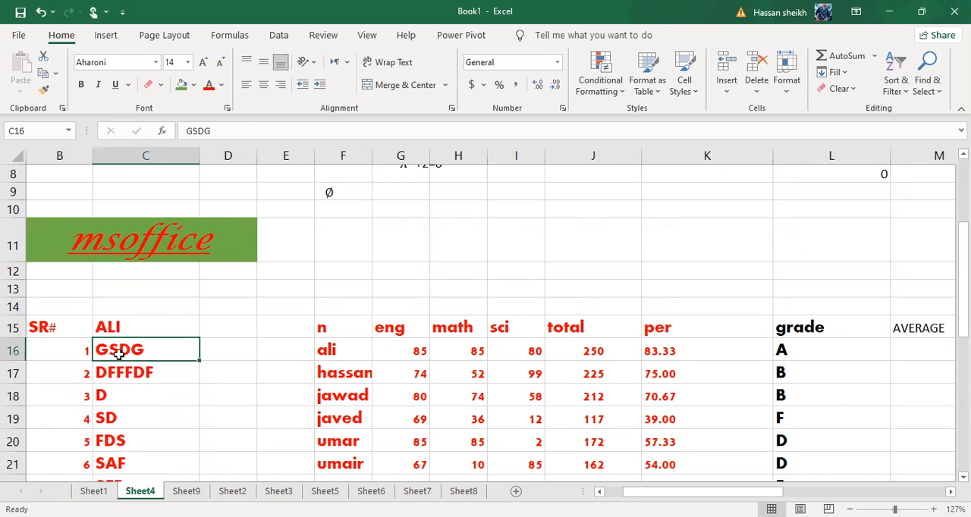
scroll(119, 355, left, 2)
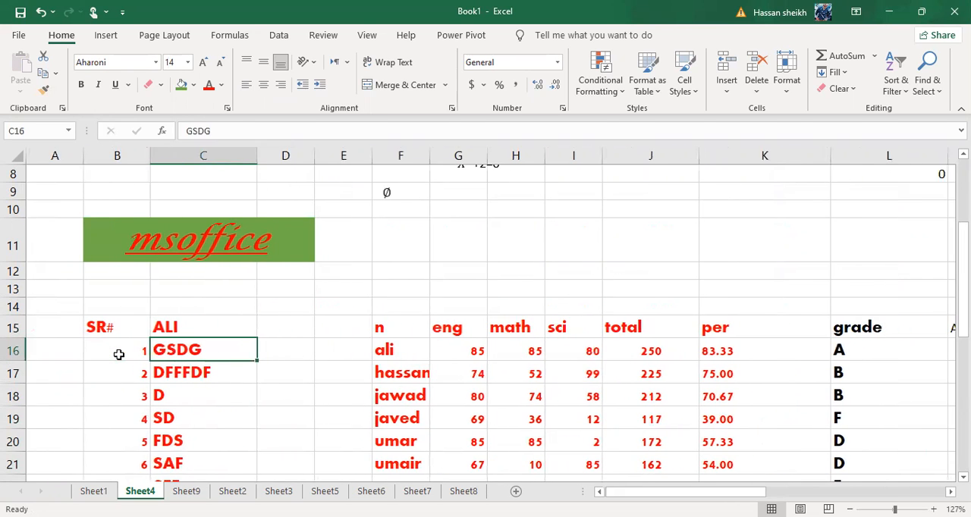
scroll(119, 355, down, 2)
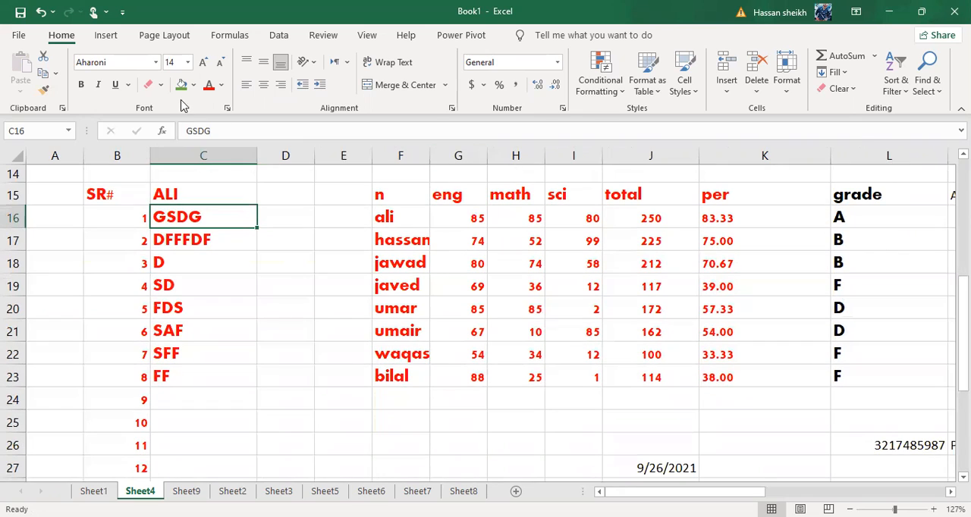
click(340, 174)
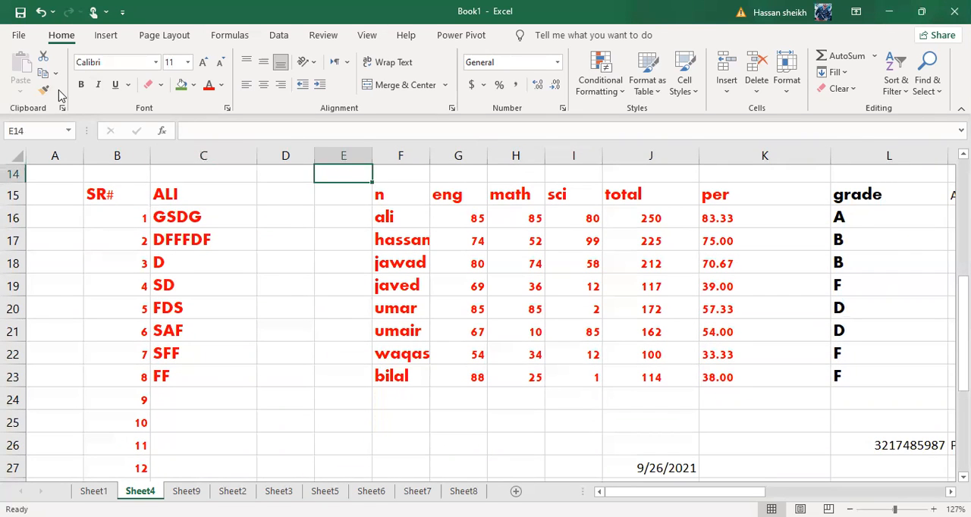
Enter a sample first name in C41, MATCH in C42 and PAKISTA in C43, below the numbered list
scroll(357, 297, down, 2)
scroll(358, 298, down, 4)
click(164, 328)
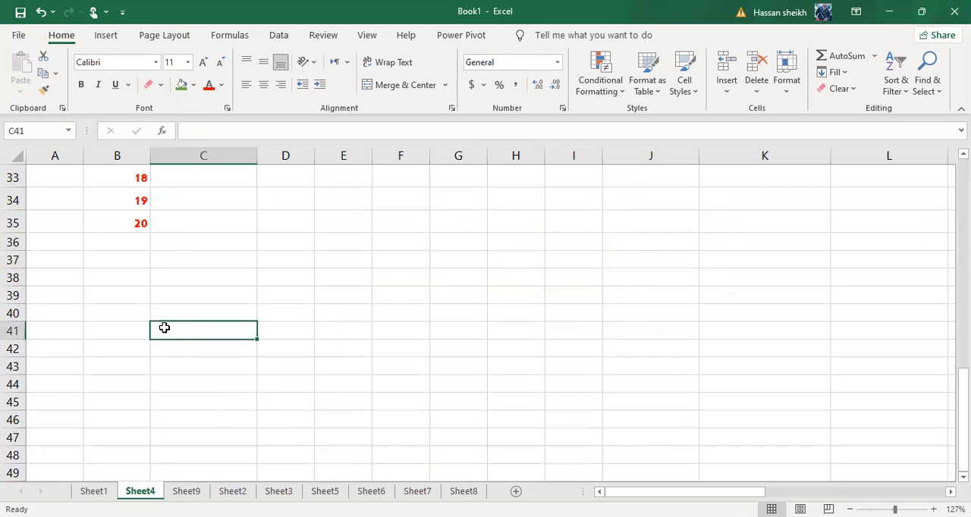
text(KHALID)
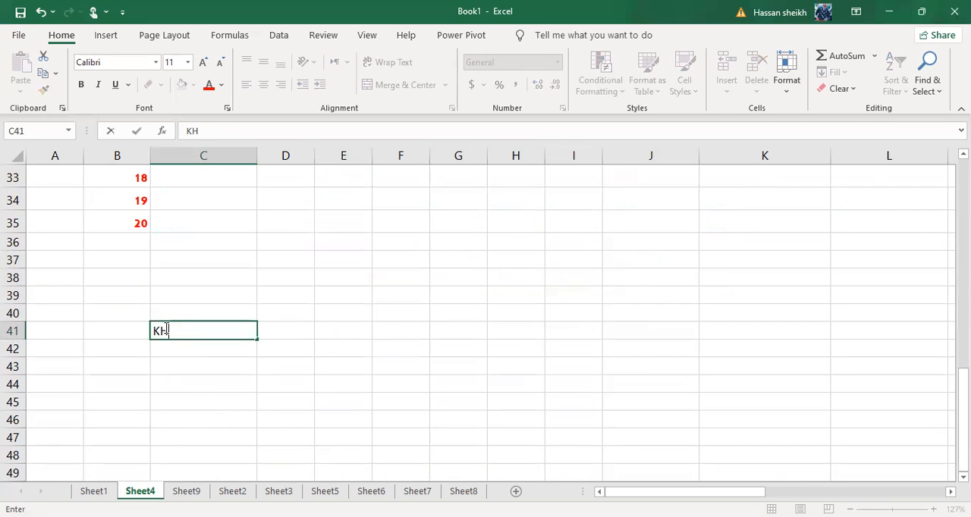
key(Return)
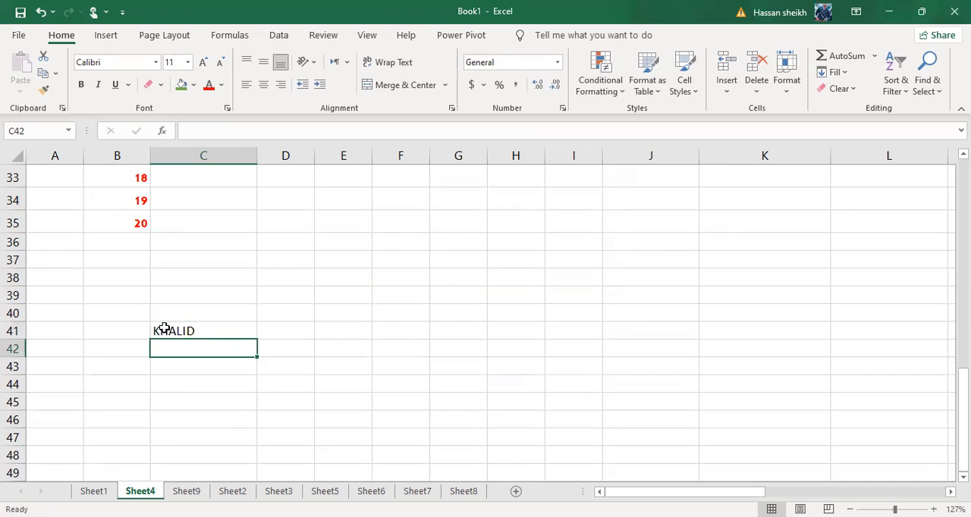
click(164, 328)
key(Return)
text(MATCH)
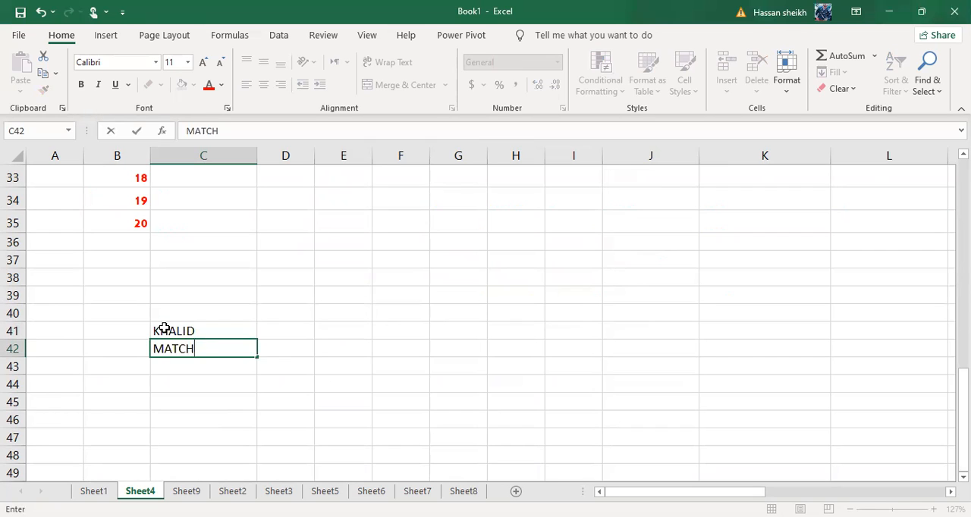
key(Return)
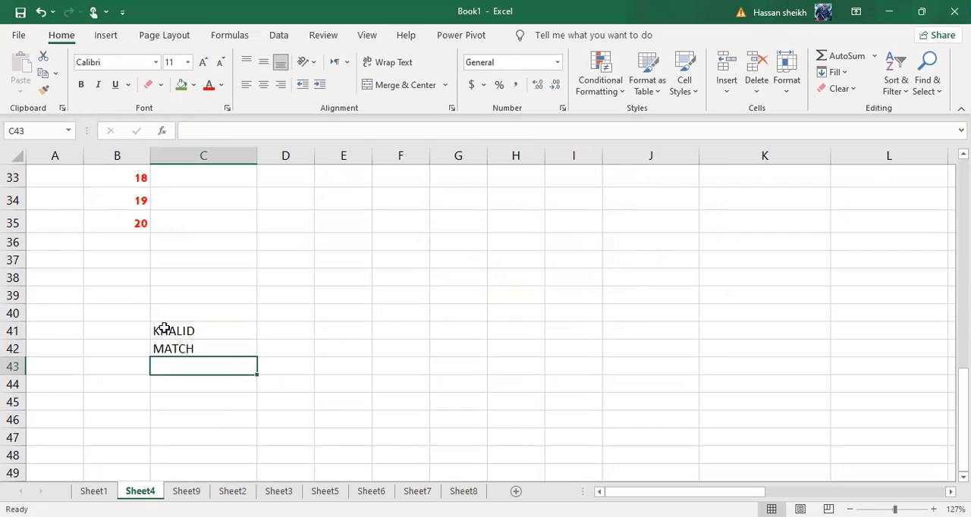
text(PAKISTA)
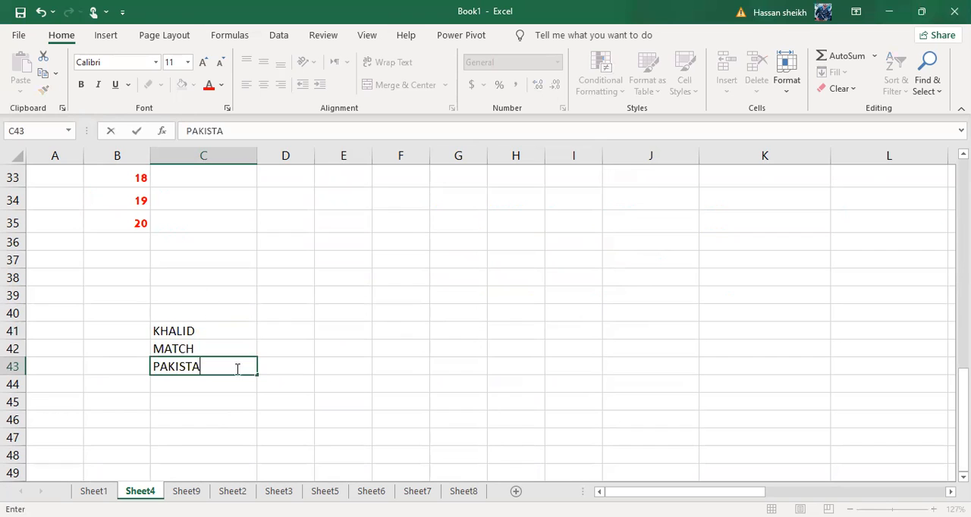
click(236, 415)
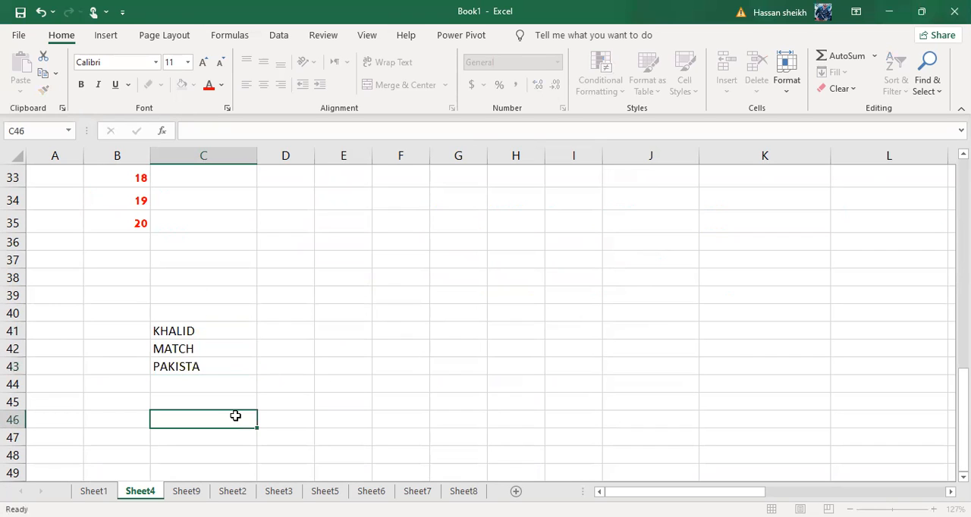
Make the name in C41 bold and set its font to Times New Roman
drag(201, 329, 205, 373)
click(205, 371)
click(188, 333)
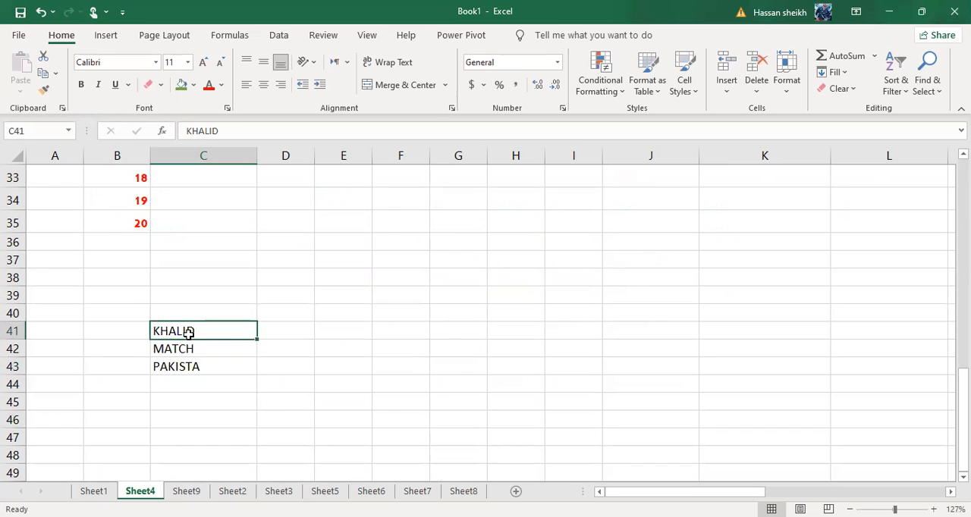
click(81, 85)
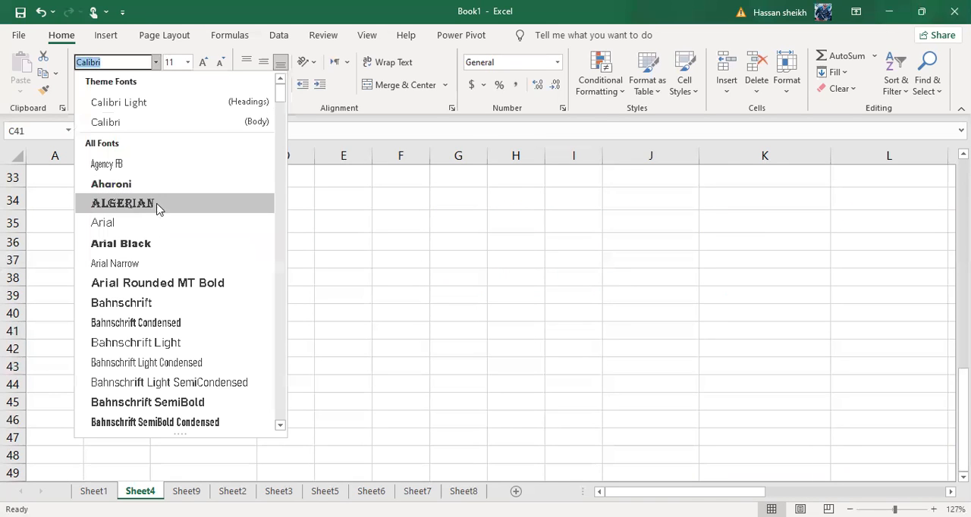
text(T)
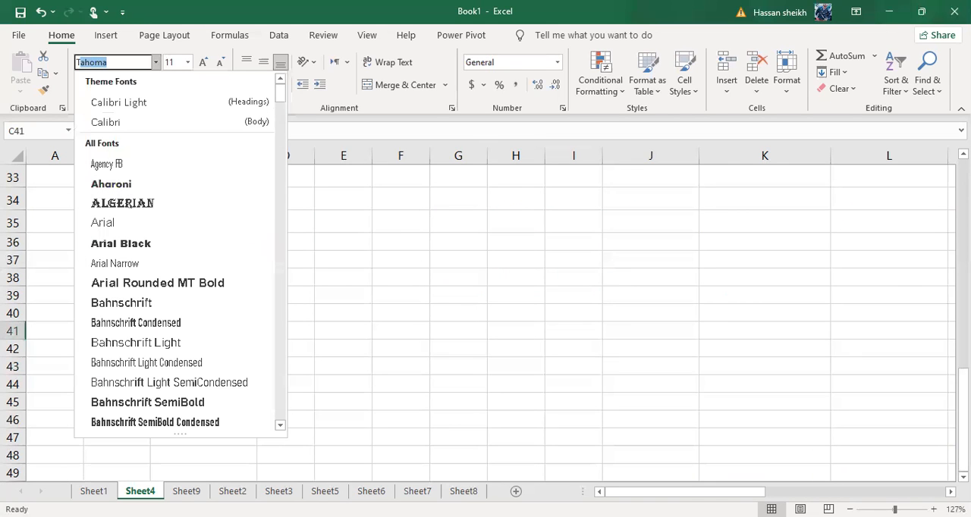
text(imes New R)
key(Return)
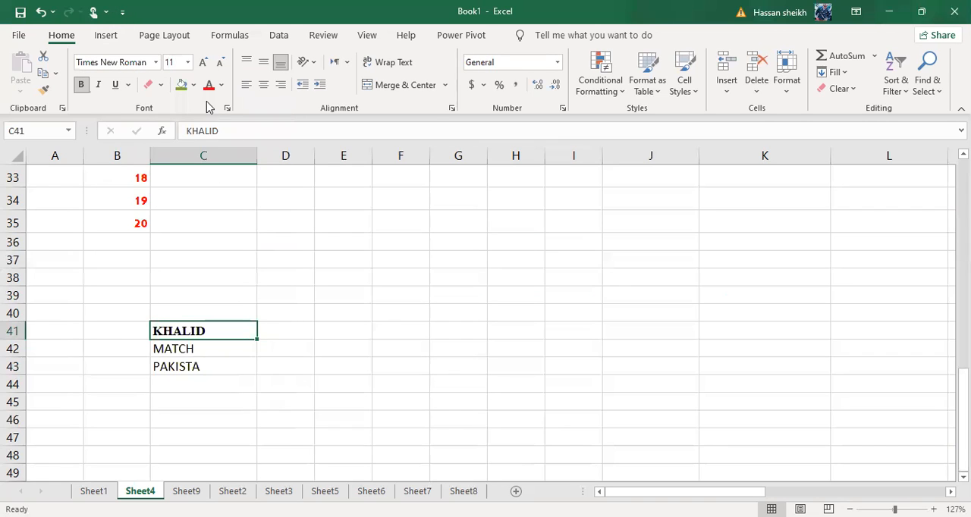
Increase the font size of C41 to 12 and fill the cell with green
click(203, 61)
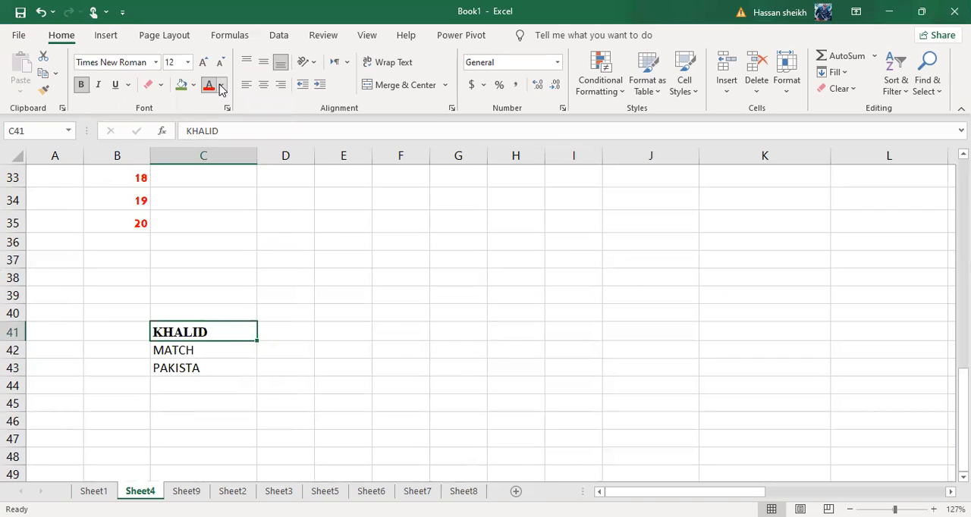
click(221, 86)
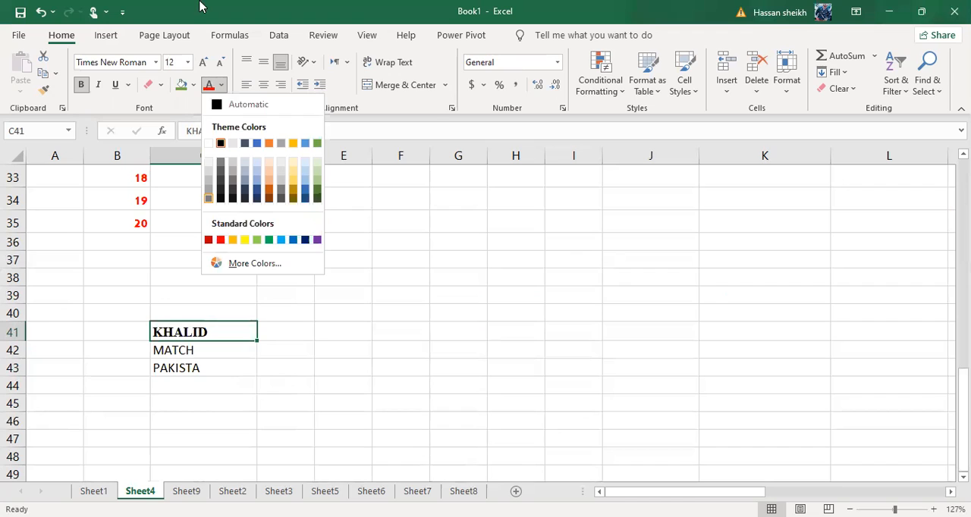
click(180, 86)
click(238, 347)
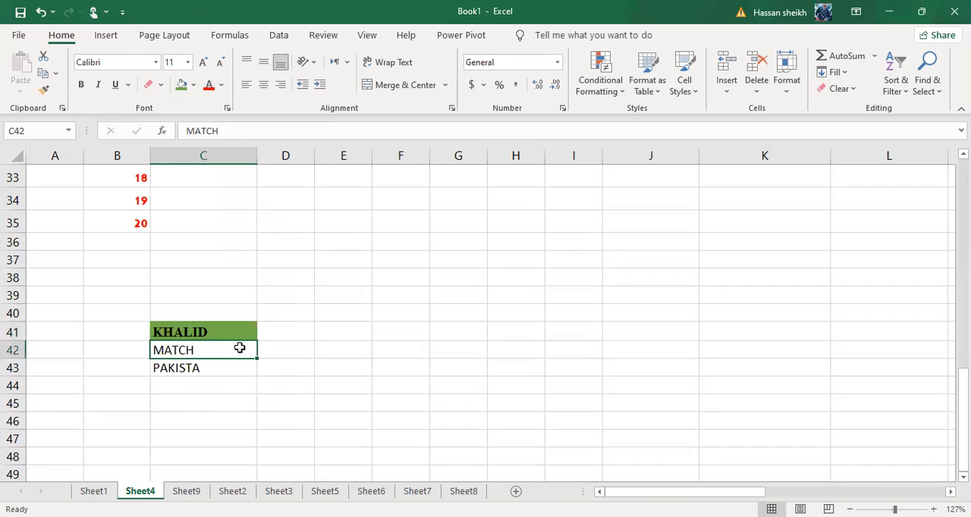
click(194, 85)
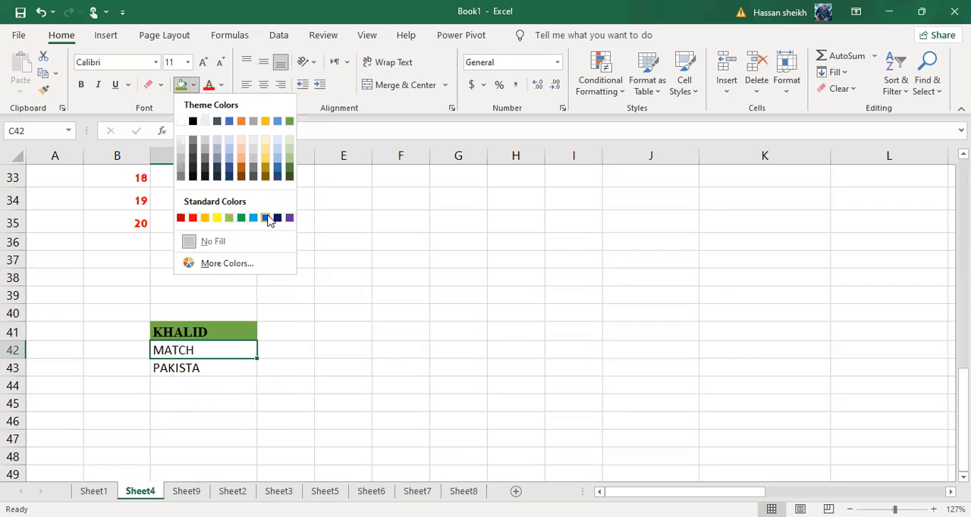
click(266, 219)
key(ctrl+z)
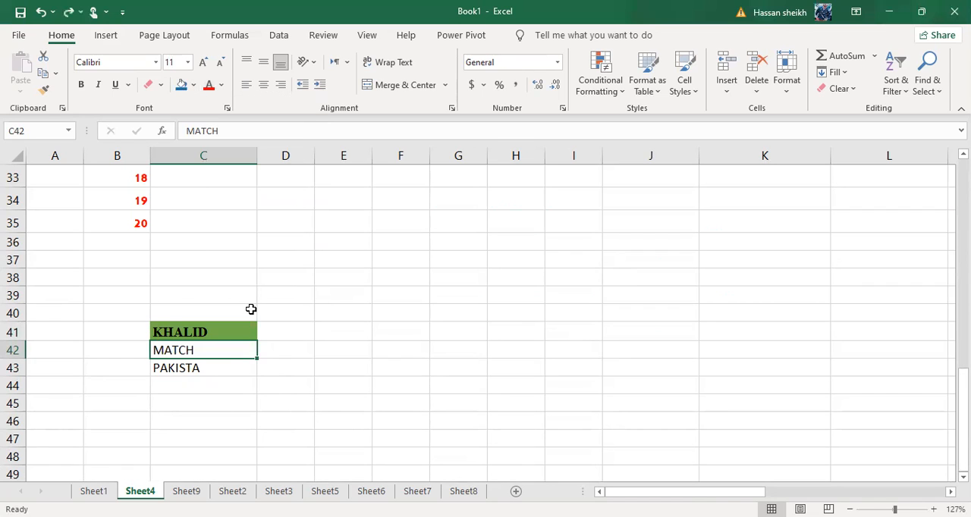
Fill cell C41 with blue
click(219, 336)
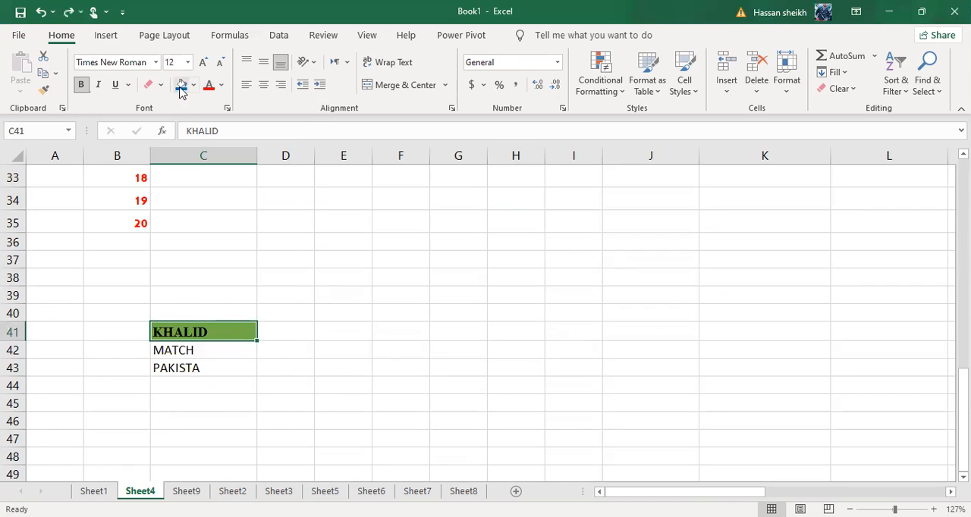
click(181, 85)
click(438, 277)
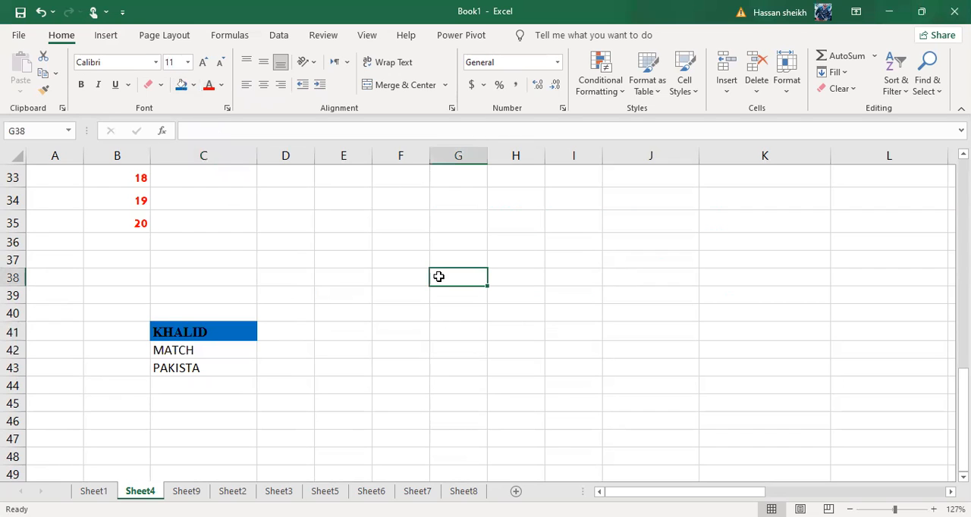
Change the fill of cell C41 to a light orange theme color
click(196, 333)
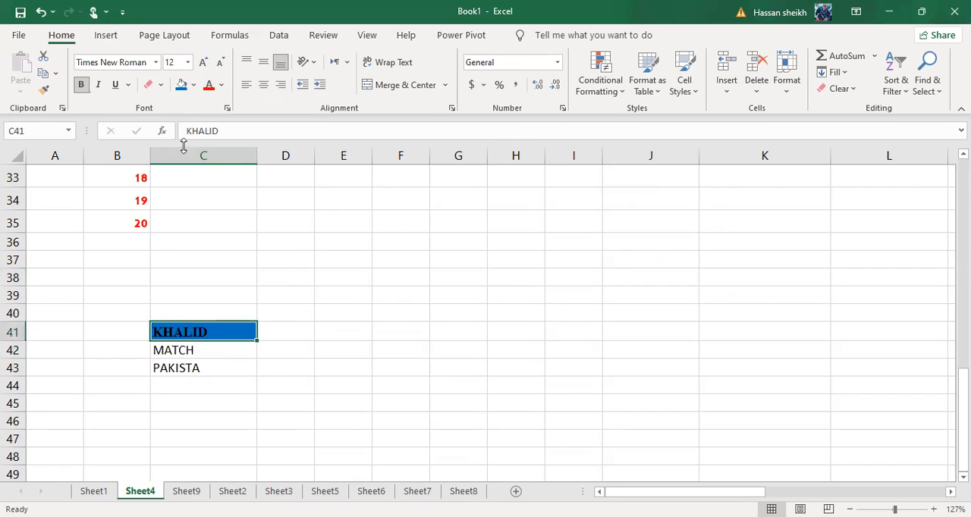
click(195, 86)
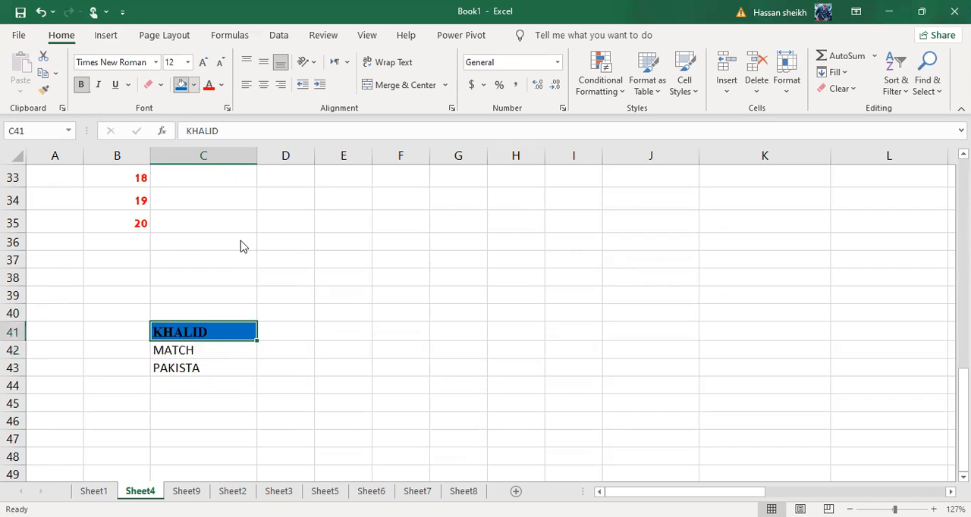
click(238, 150)
click(318, 298)
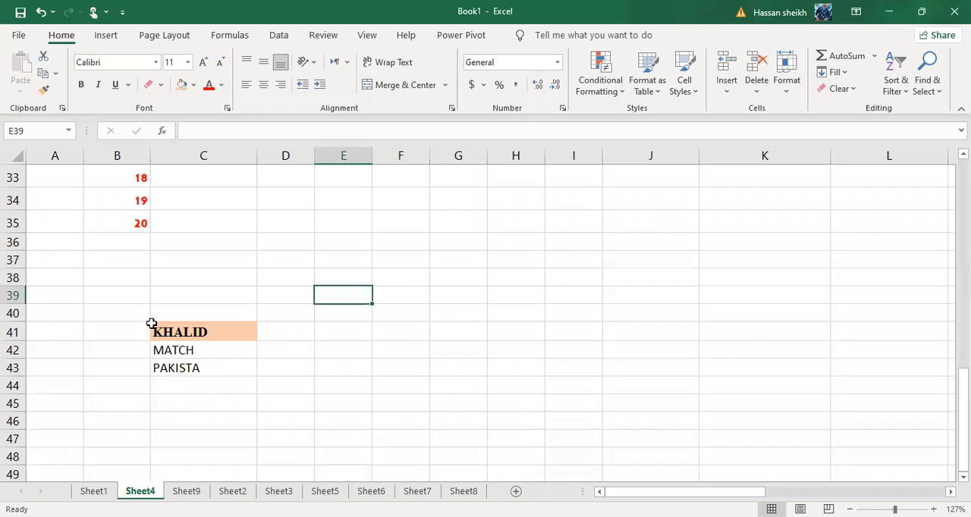
Increase the font size of the name in C41 to 14
click(189, 331)
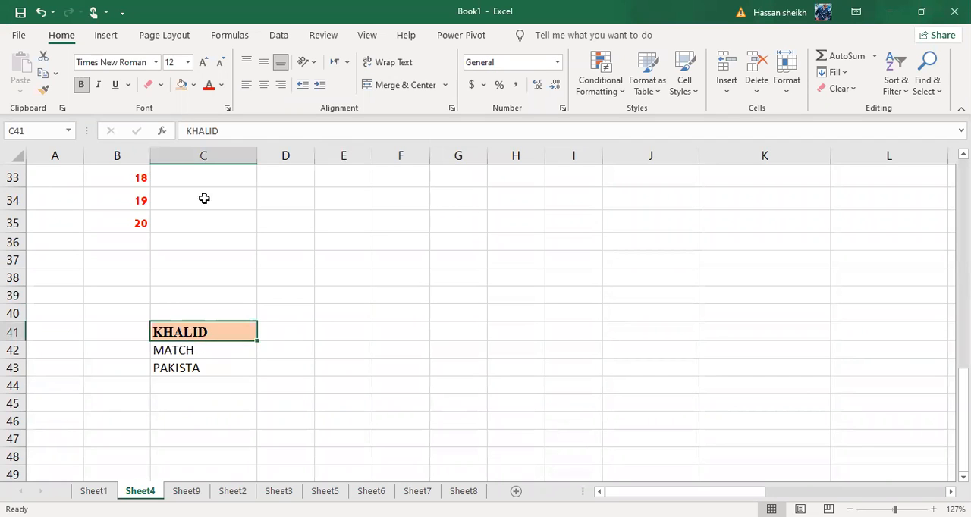
click(202, 63)
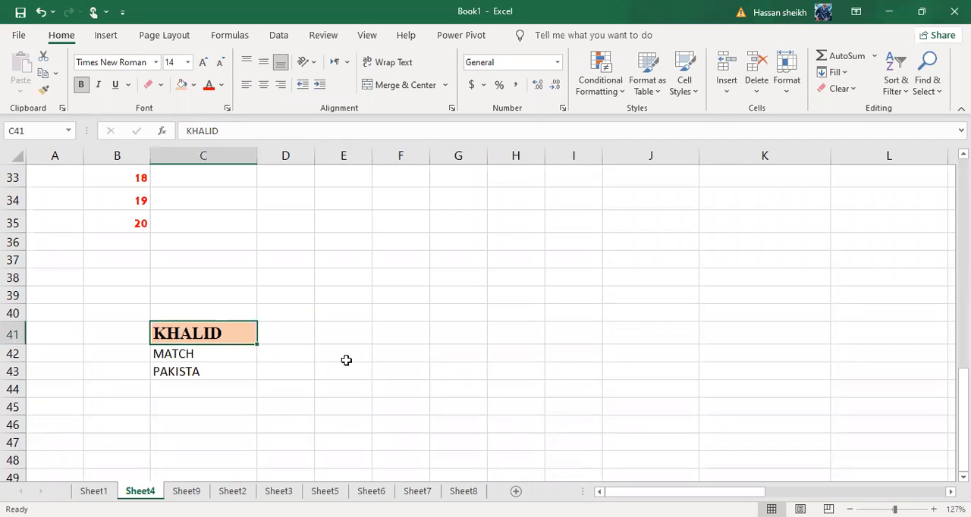
click(345, 356)
Pick up the formatting of cell C41 with the Format Painter
click(217, 332)
click(200, 354)
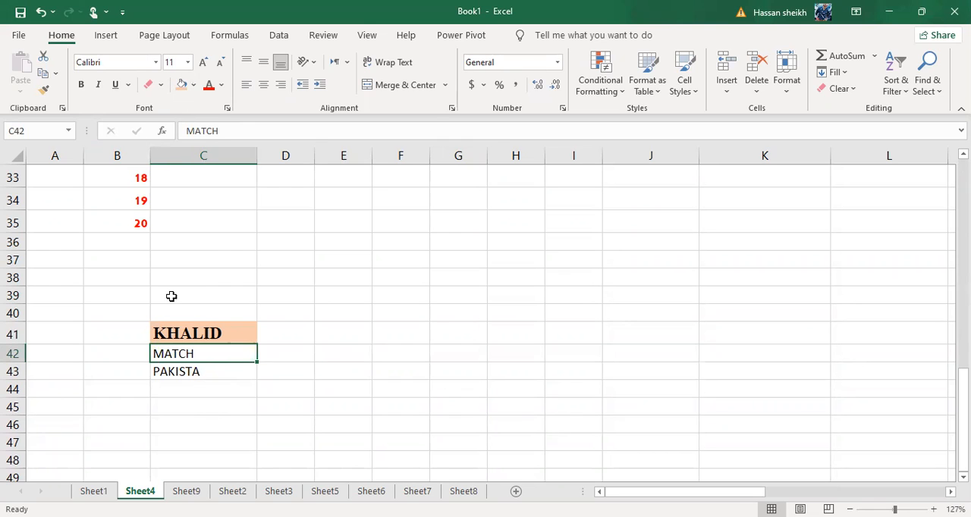
click(204, 330)
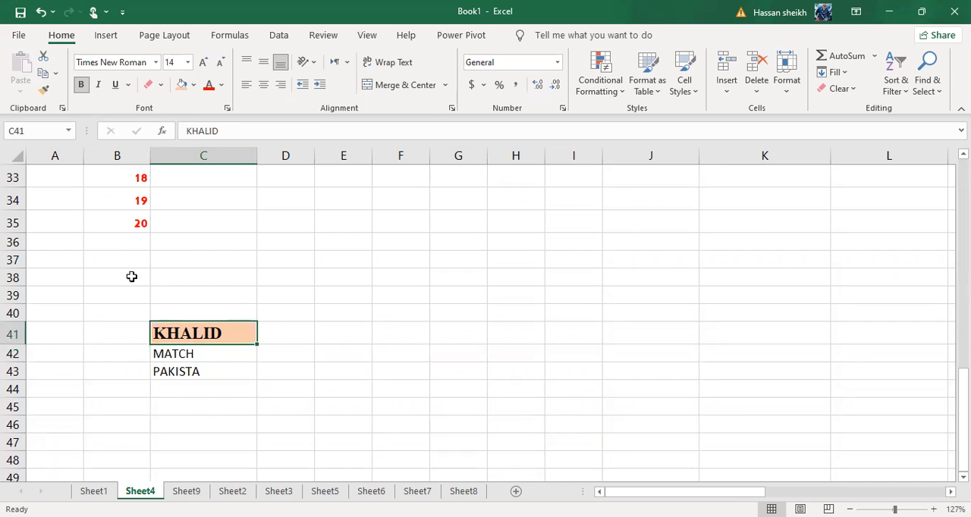
click(45, 91)
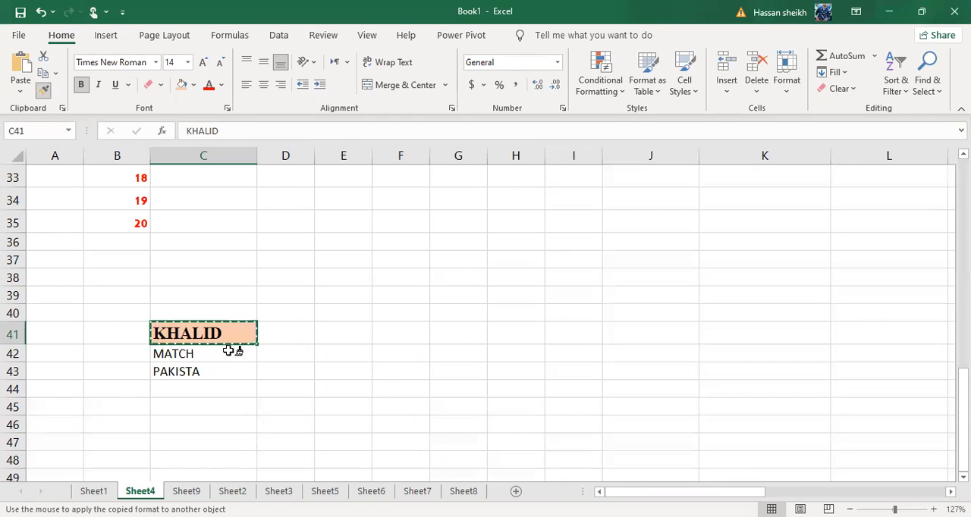
Apply the formatting copied from C41 to cells C42:C43 with the Format Painter
click(233, 350)
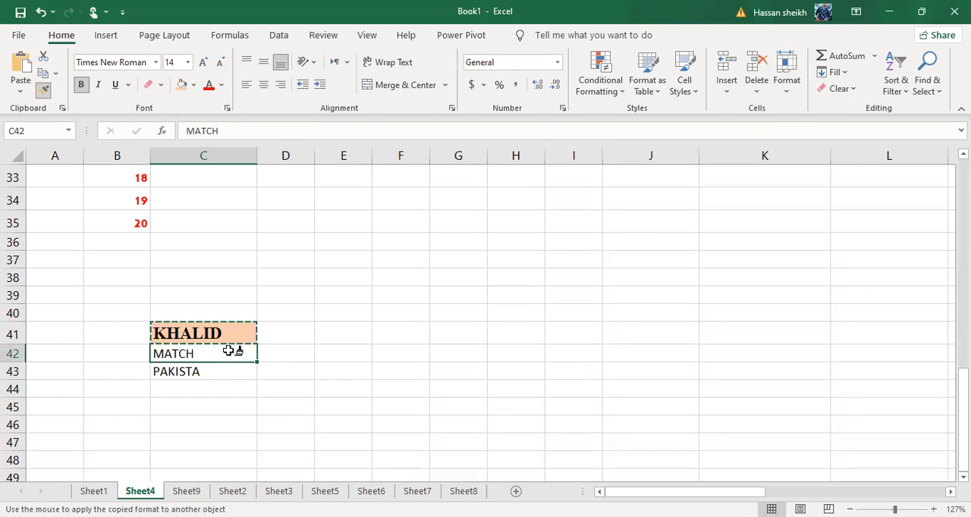
drag(233, 359, 233, 368)
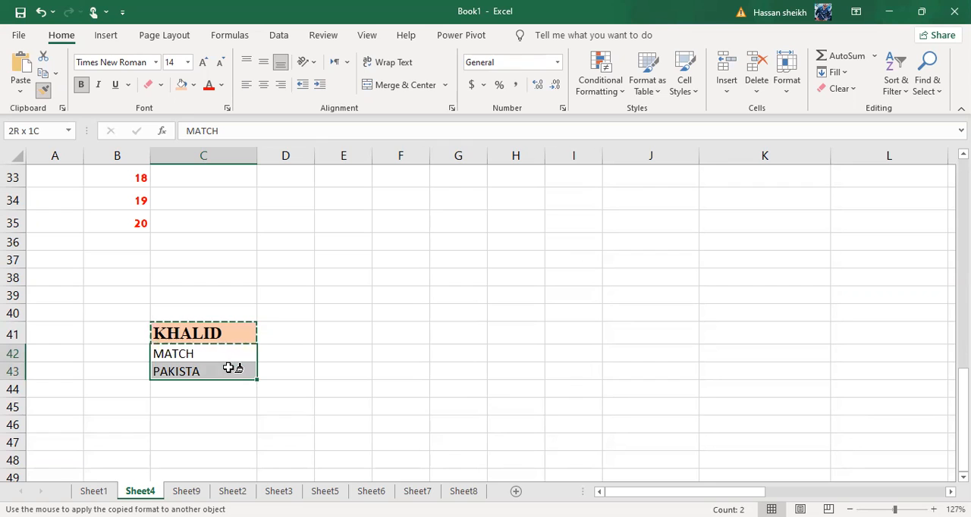
drag(228, 368, 228, 368)
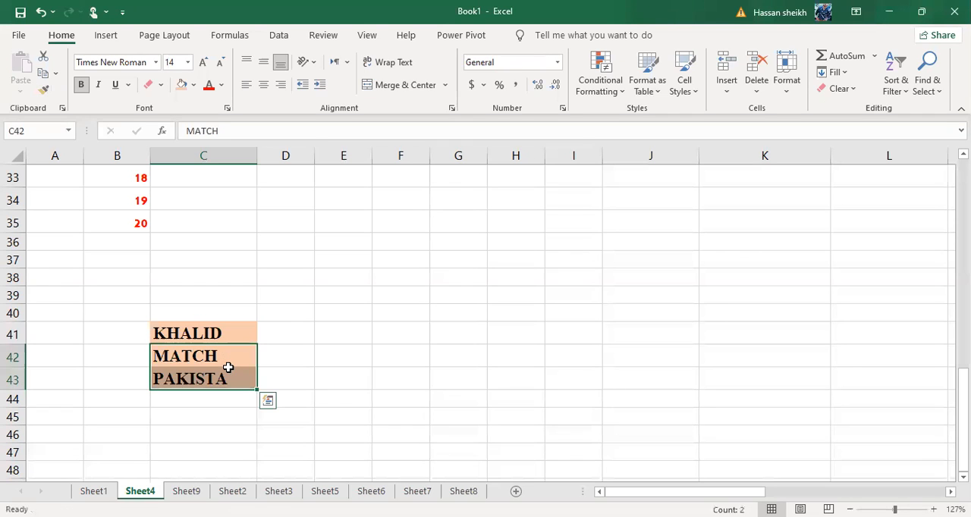
click(352, 351)
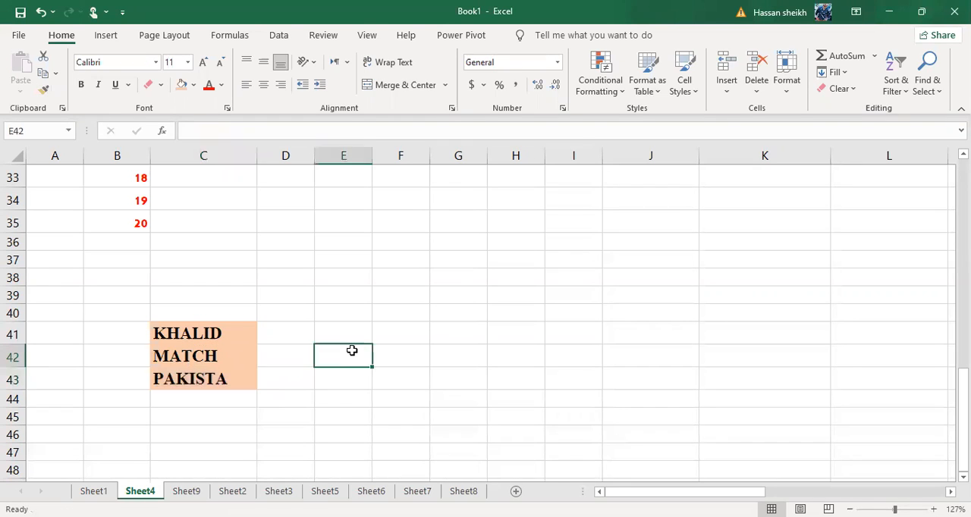
ctrl+scroll(352, 350, up, 10)
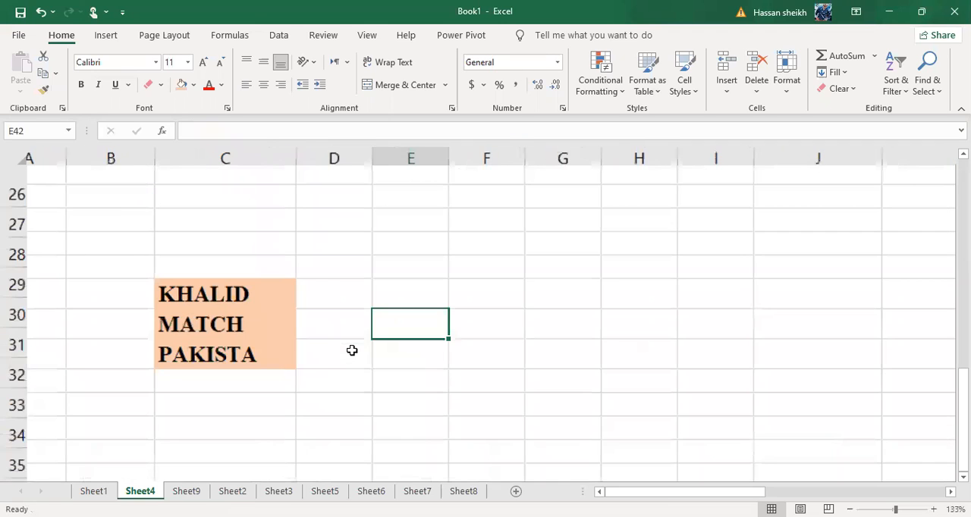
ctrl+scroll(353, 351, up, 2)
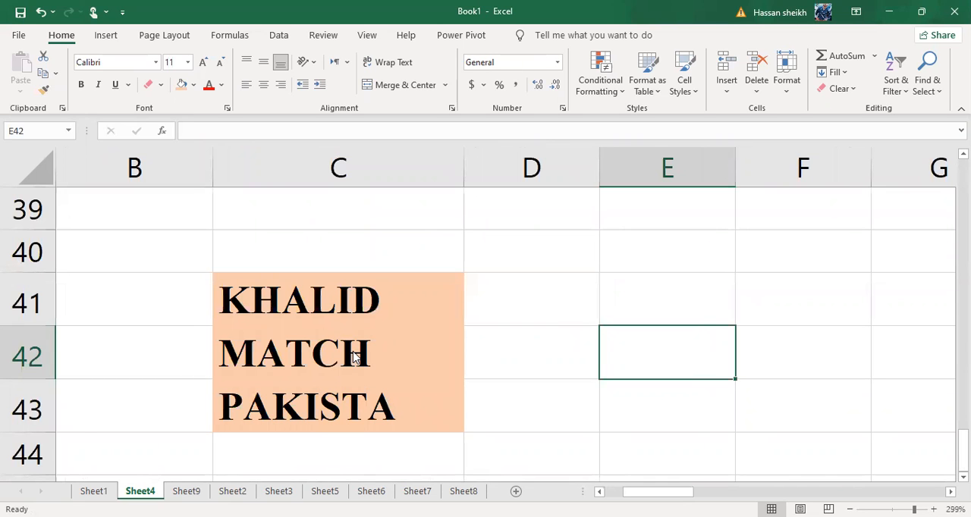
ctrl+scroll(352, 352, down, 15)
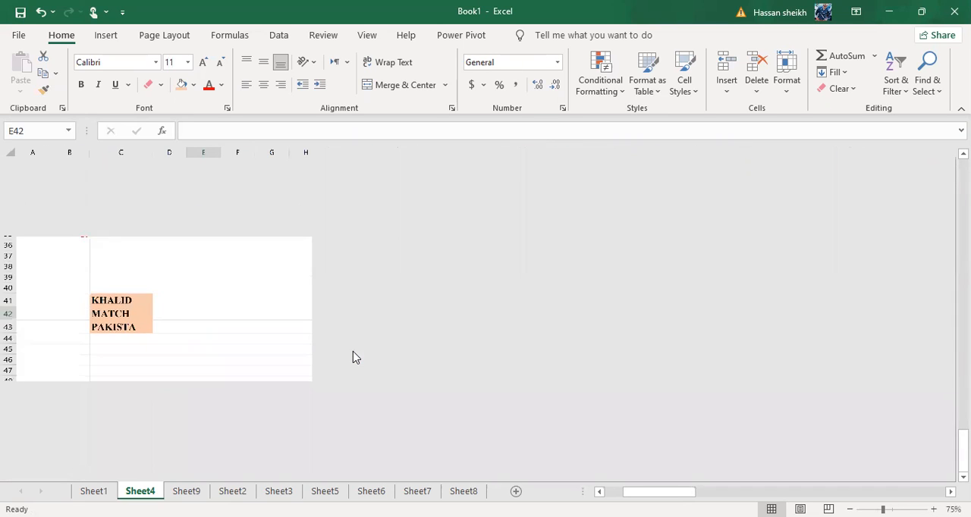
ctrl+scroll(353, 357, up, 3)
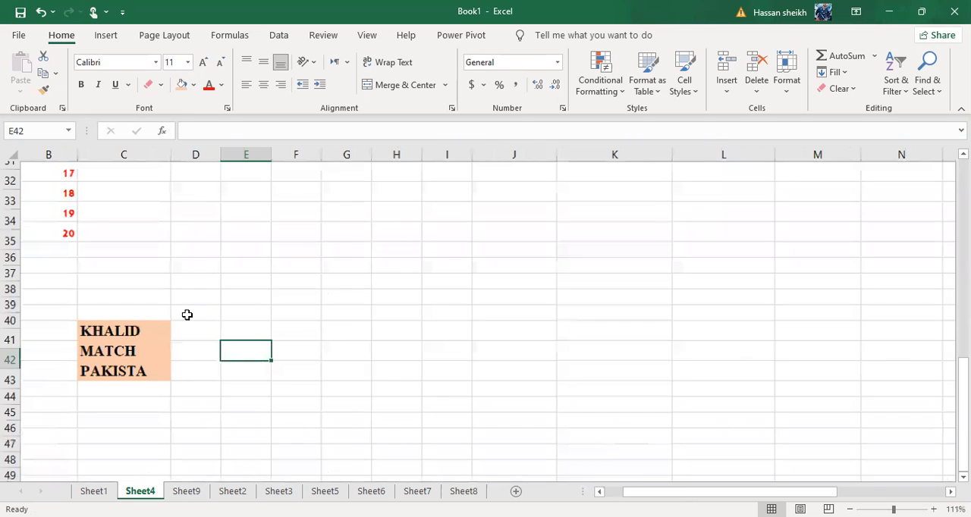
click(281, 277)
click(399, 237)
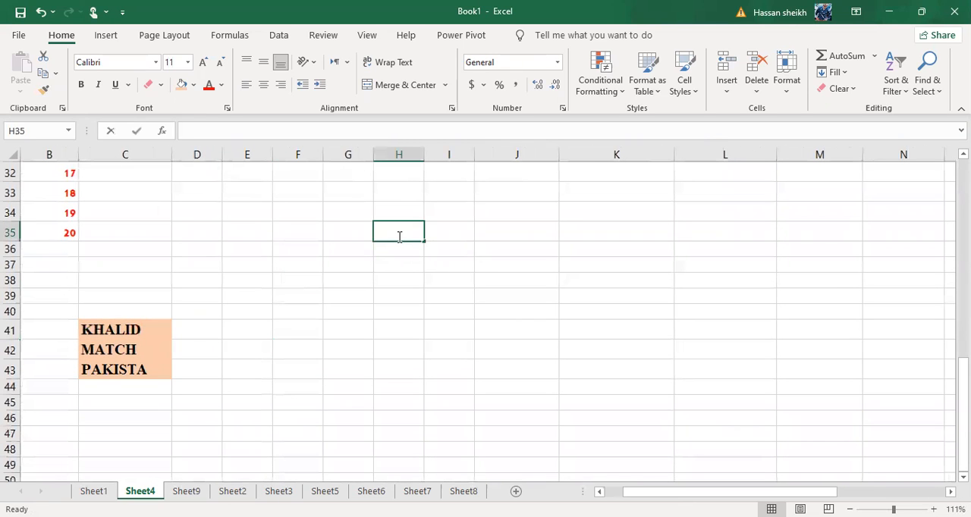
scroll(459, 246, up, 1)
scroll(460, 245, up, 3)
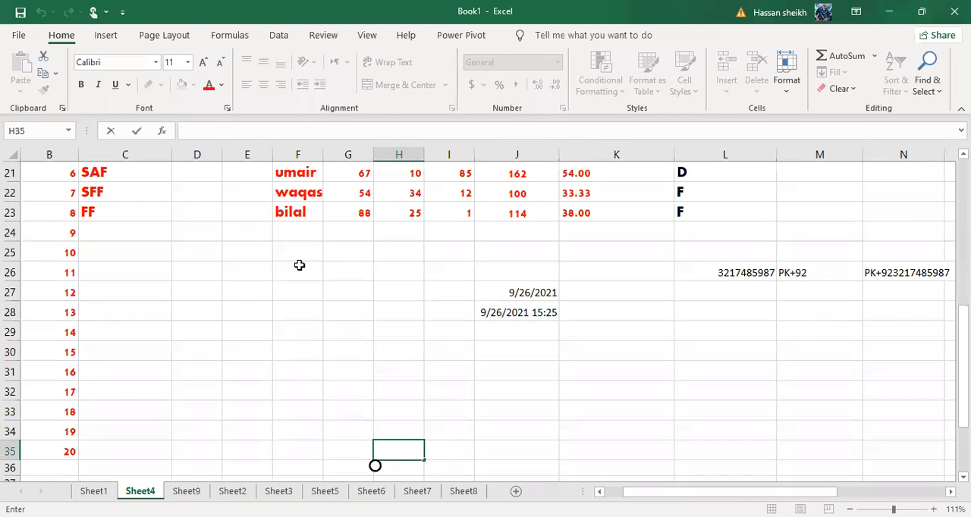
click(300, 265)
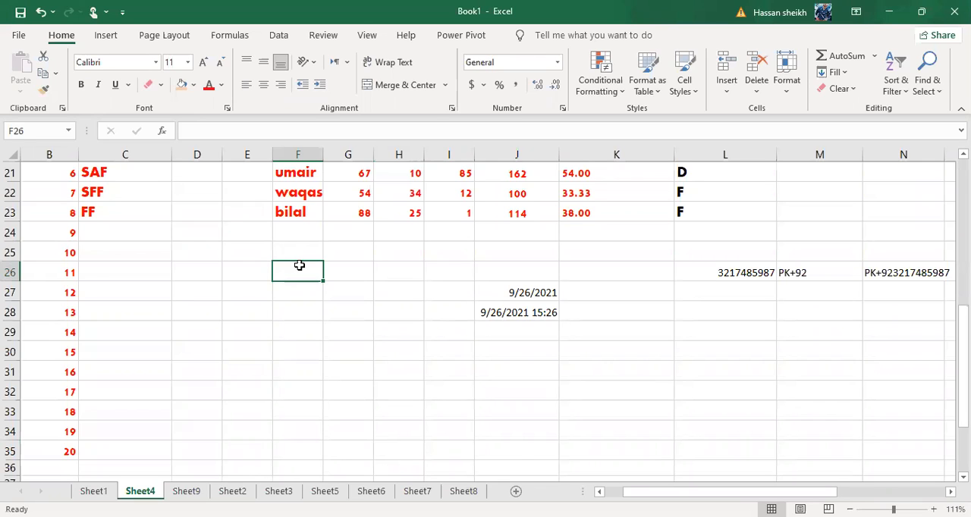
scroll(300, 265, down, 5)
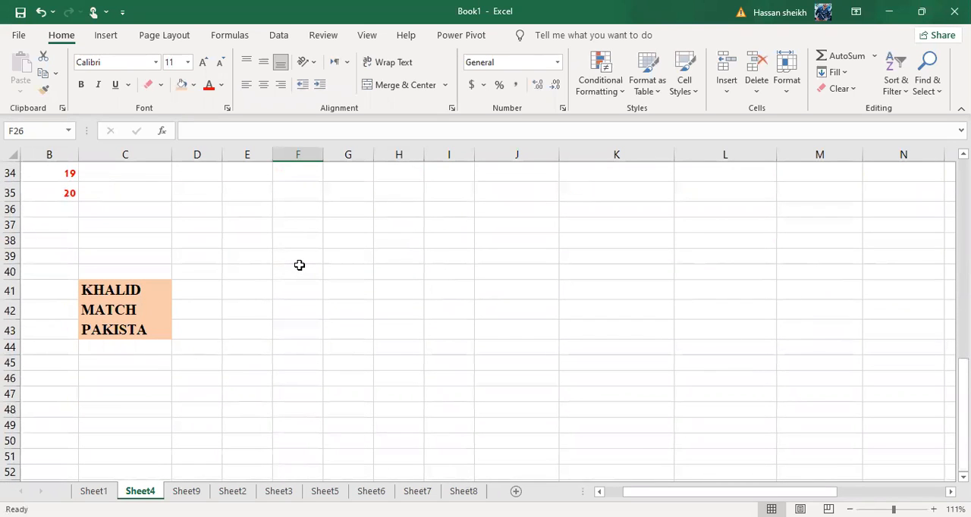
scroll(300, 266, up, 5)
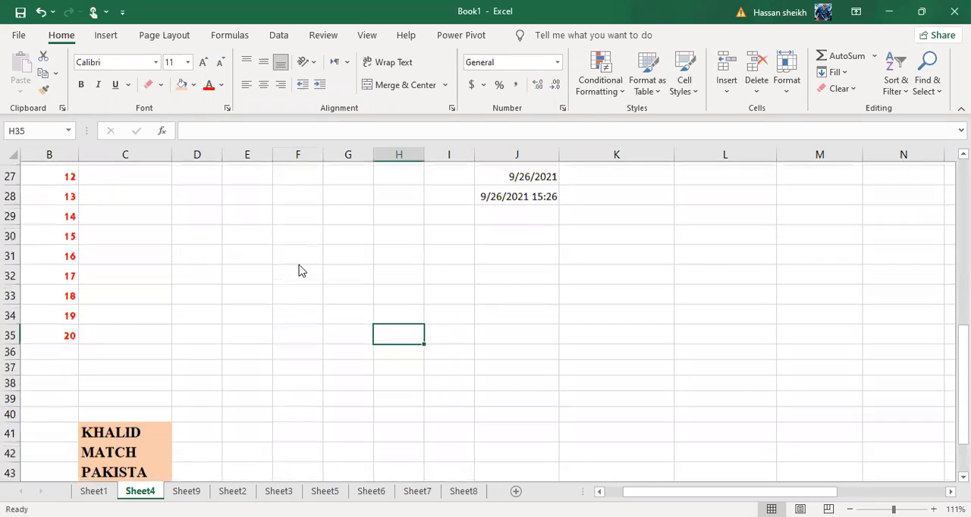
scroll(302, 271, down, 3)
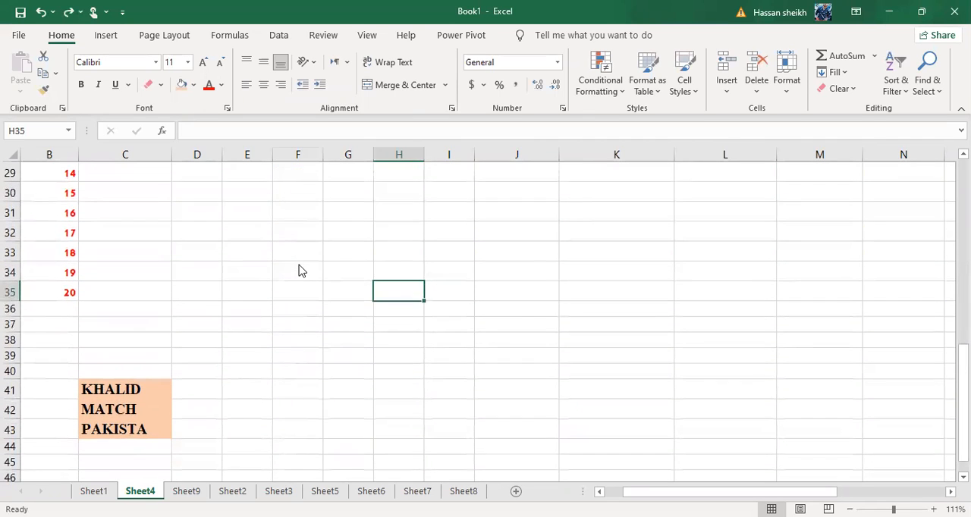
click(615, 308)
ctrl+scroll(300, 271, up, 10)
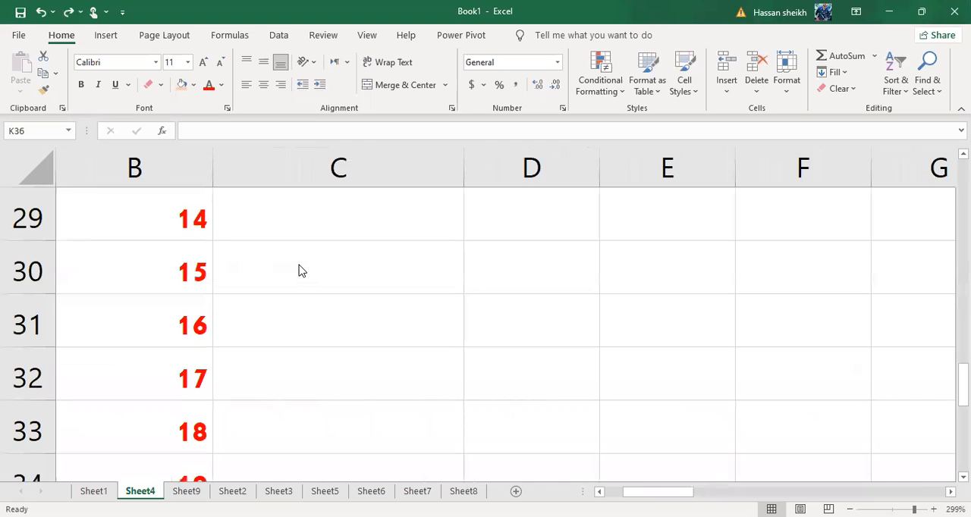
ctrl+scroll(299, 271, down, 6)
ctrl+scroll(300, 271, down, 9)
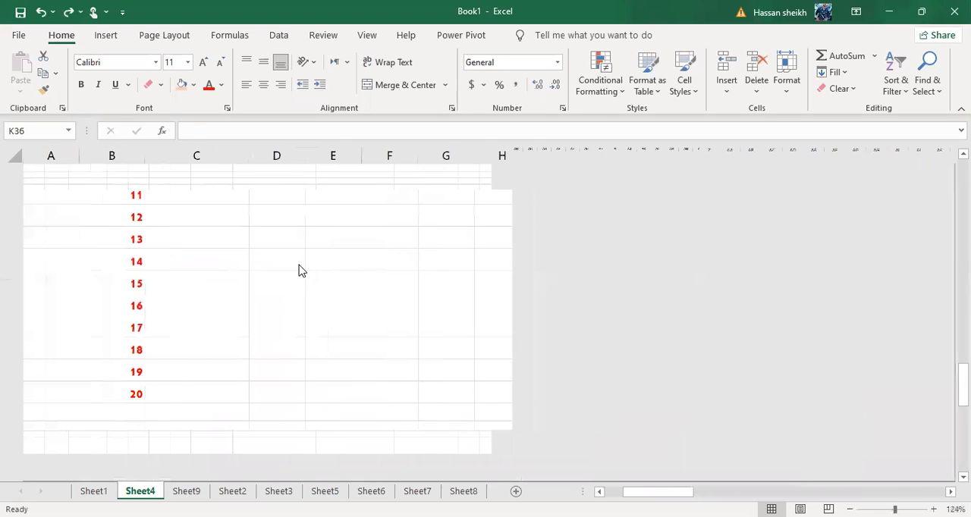
ctrl+scroll(300, 271, up, 4)
scroll(299, 271, up, 8)
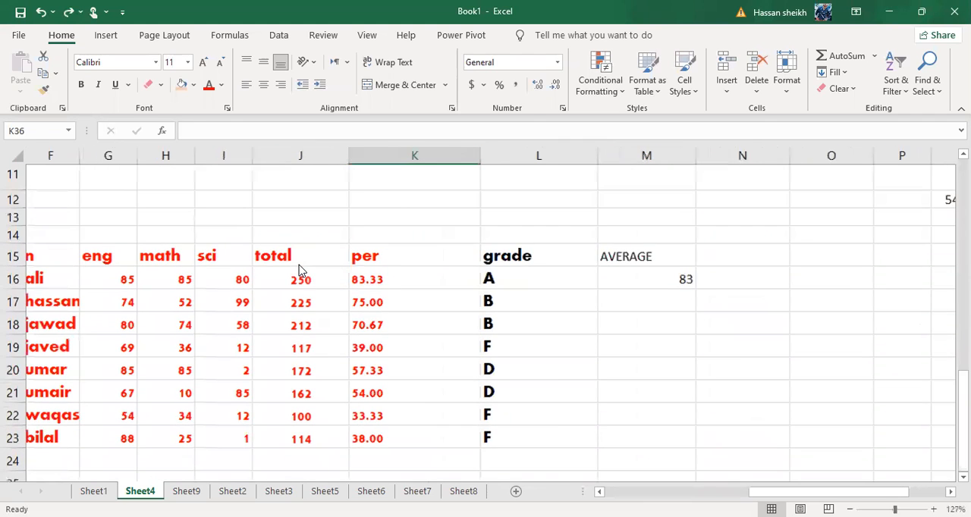
Undo the Format Painter copy on C42:C43 and the fill and font-size changes of cell C41
scroll(300, 271, left, 3)
scroll(299, 269, down, 7)
key(ctrl+z)
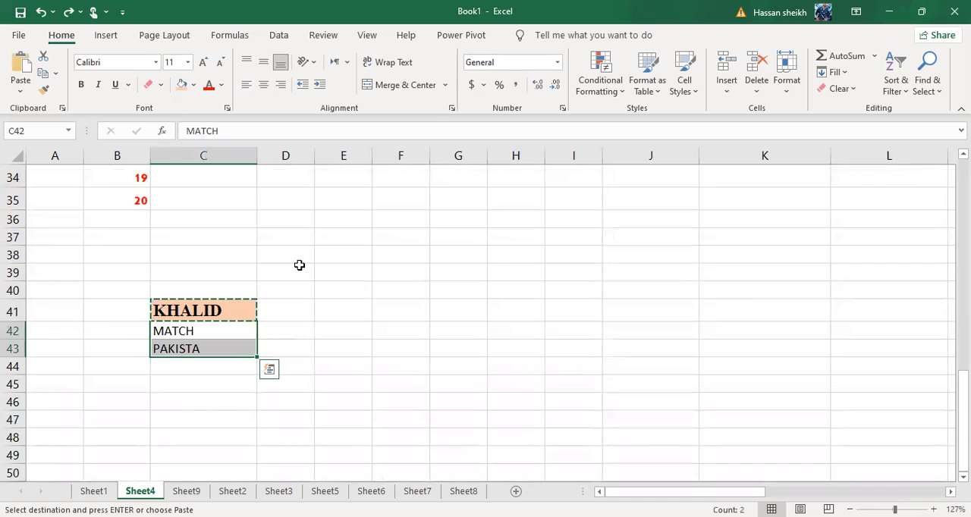
key(ctrl+z)
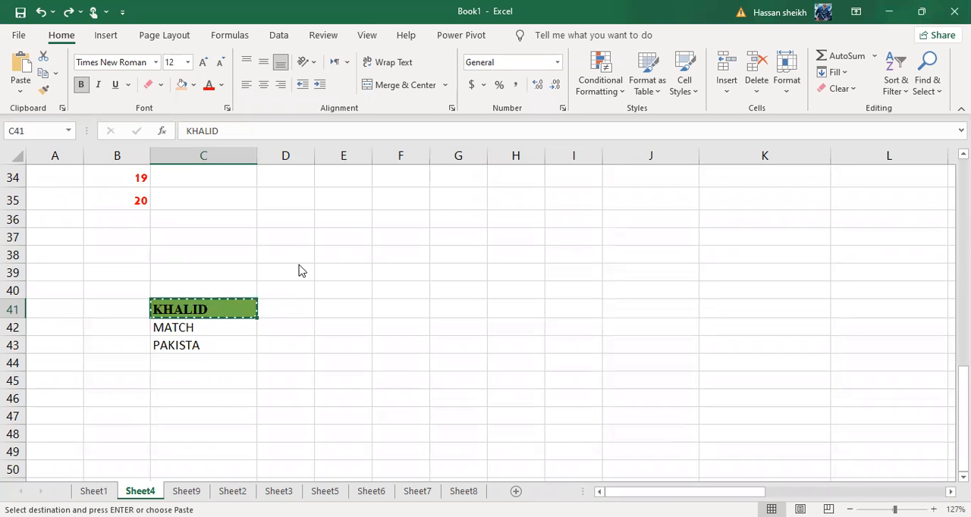
key(alt+h)
key(f)
key(k)
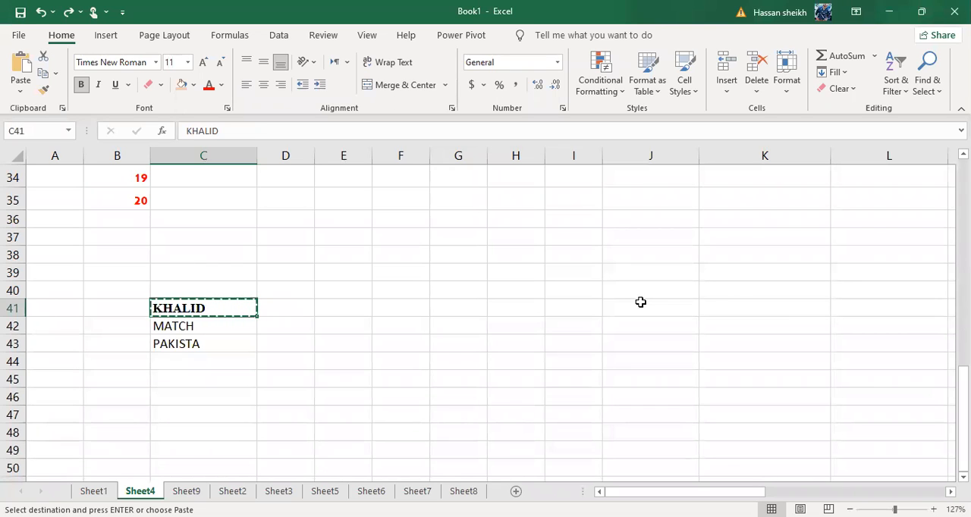
click(656, 470)
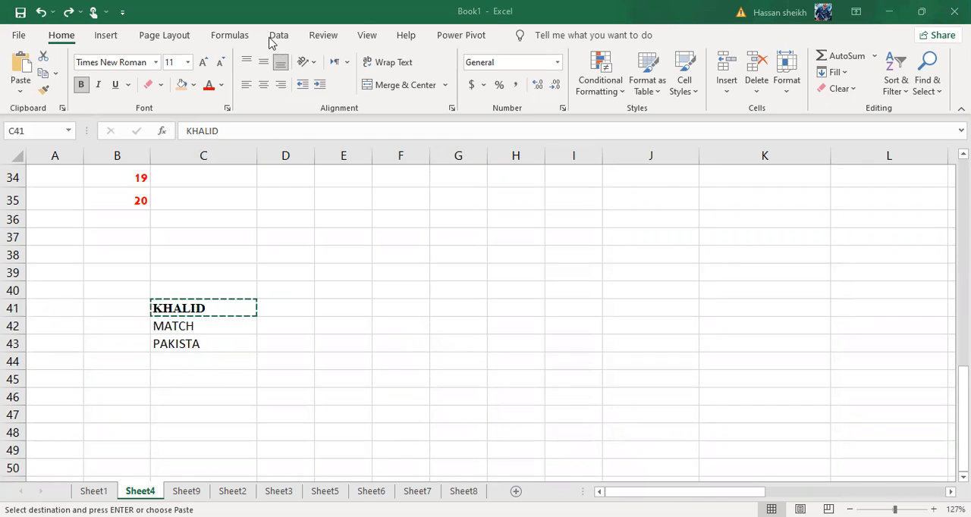
Redo all the undone fill, font-size and Format Painter changes on cells C41:C43
click(66, 12)
click(66, 12)
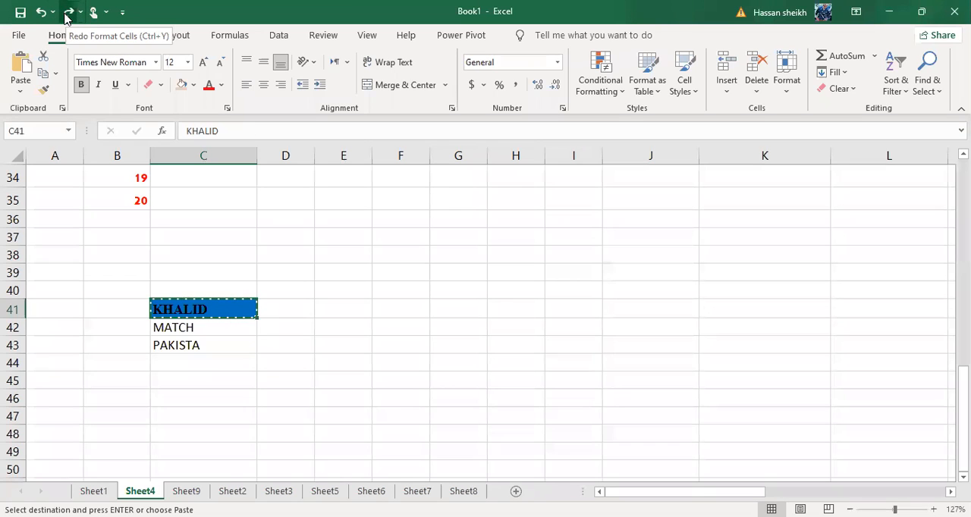
click(67, 12)
click(67, 12)
click(67, 12)
click(67, 12)
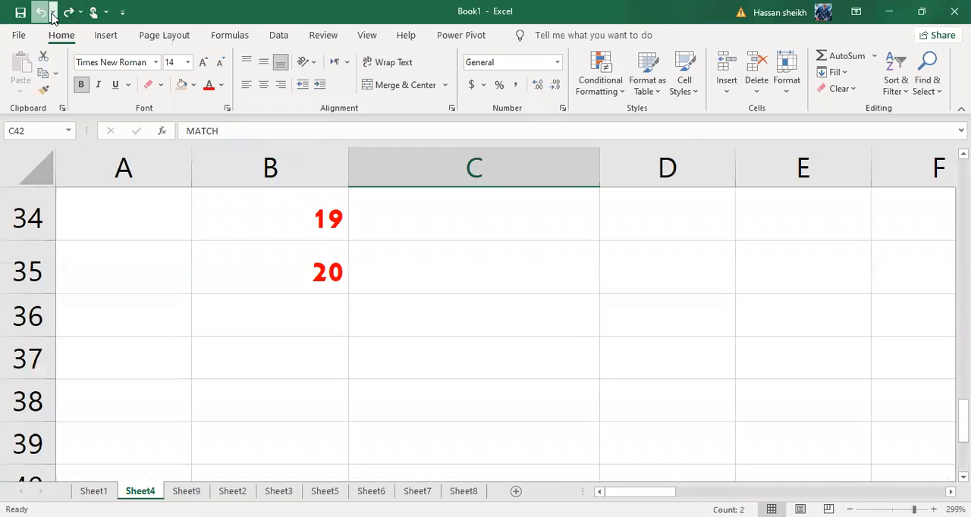
scroll(314, 228, down, 10)
click(311, 277)
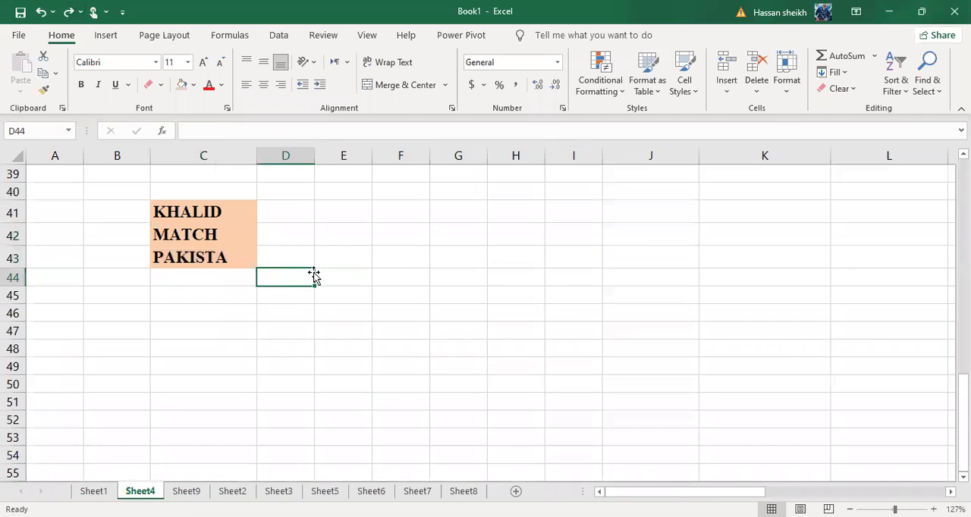
Top-align the marks table's header cells F15:K15, and change their vertical alignment to middle
scroll(314, 276, down, 5)
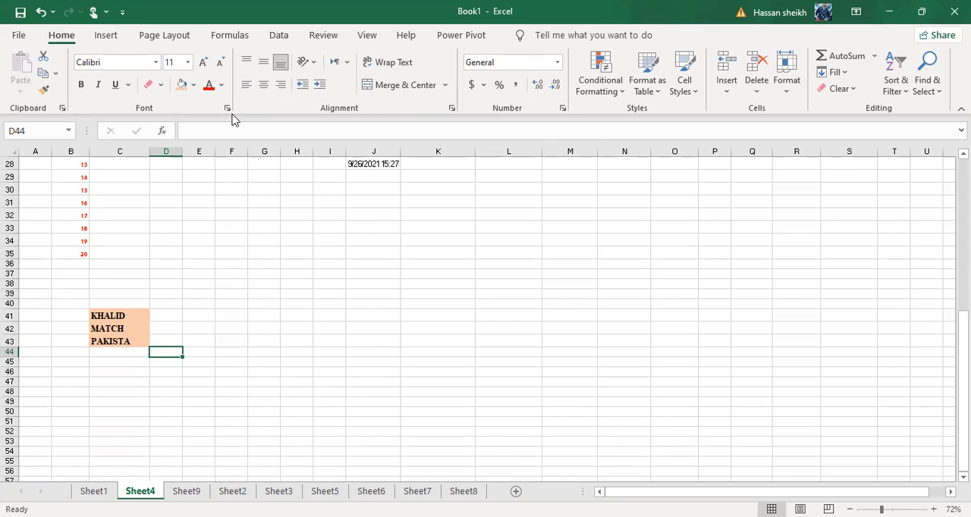
click(329, 284)
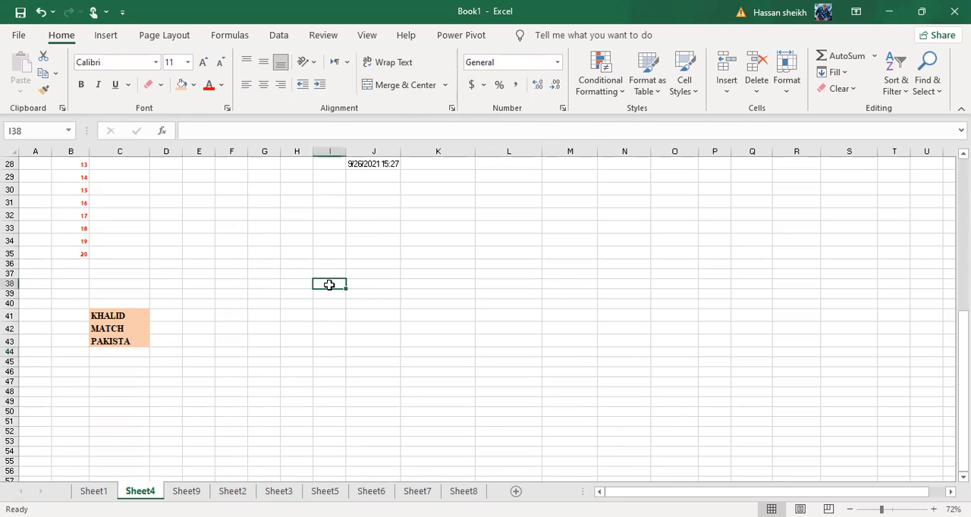
scroll(329, 284, up, 6)
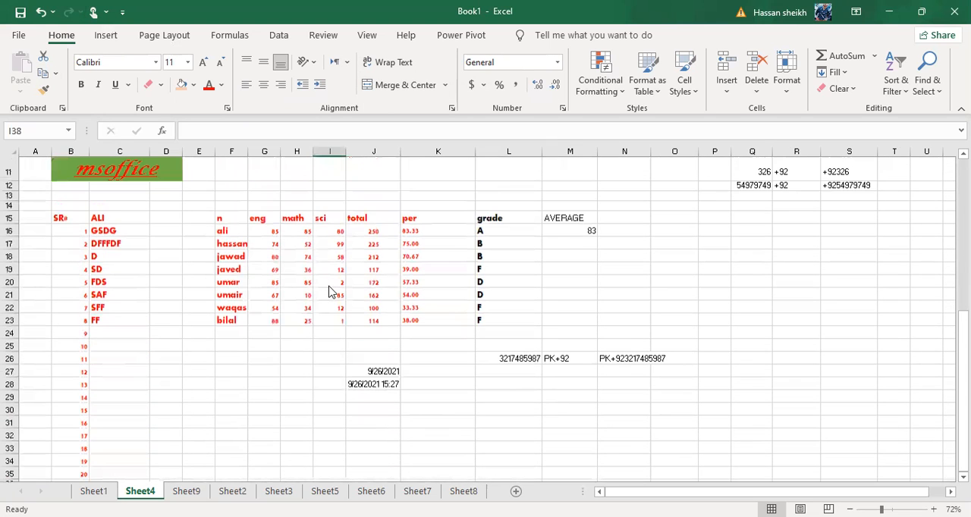
scroll(329, 292, up, 2)
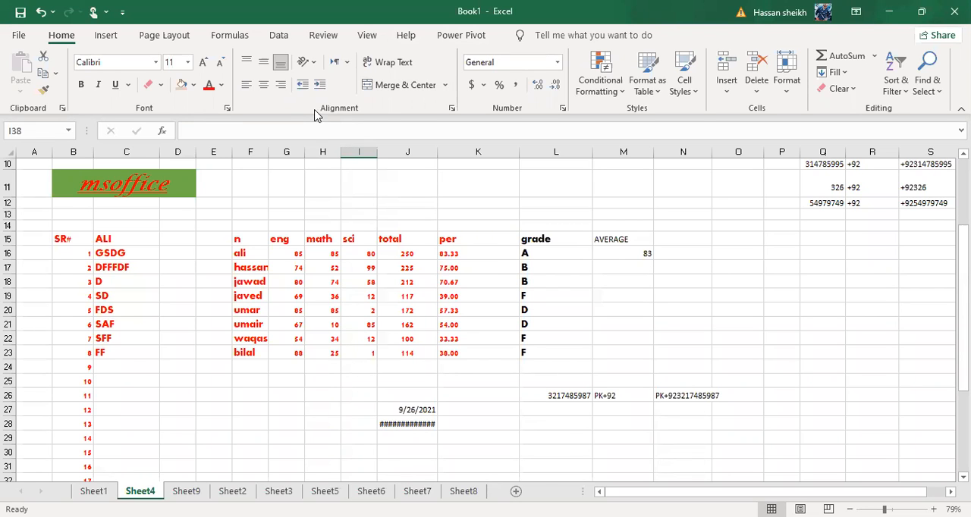
scroll(317, 114, up, 5)
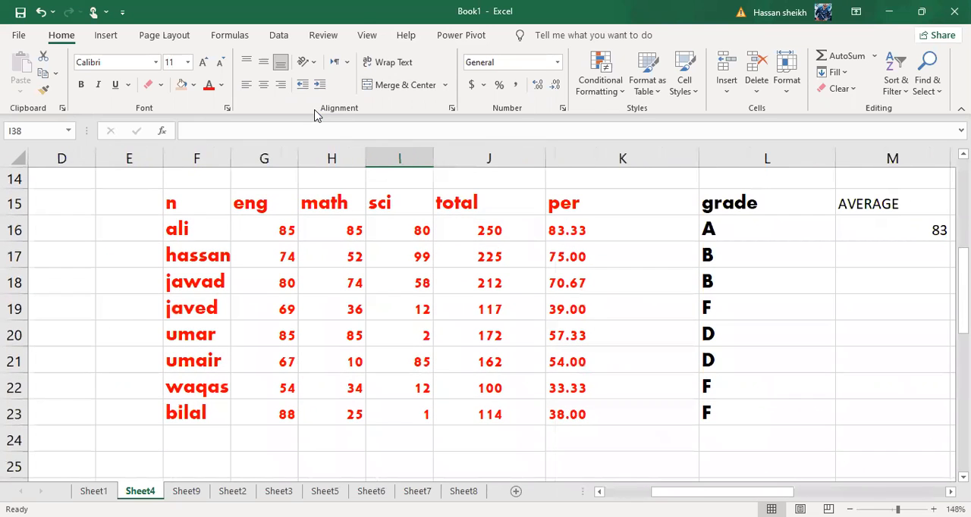
drag(182, 203, 554, 204)
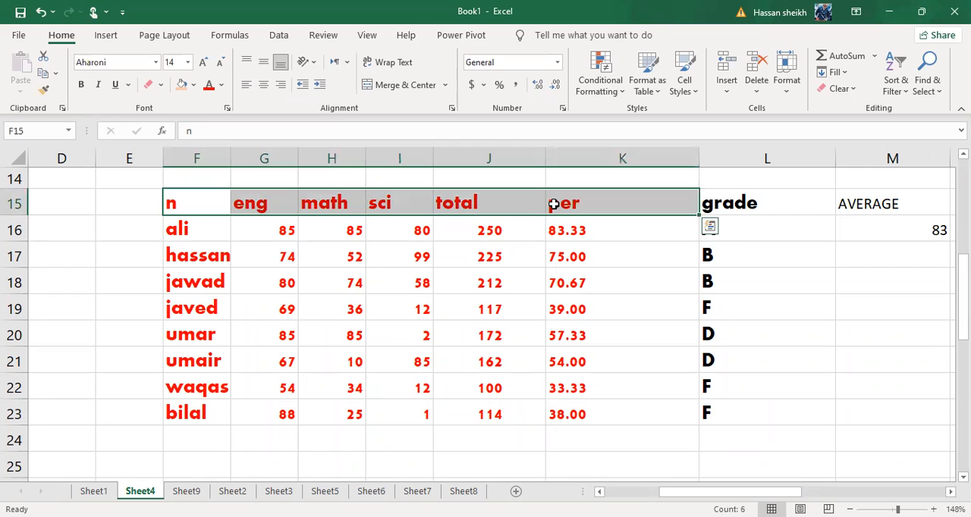
click(553, 204)
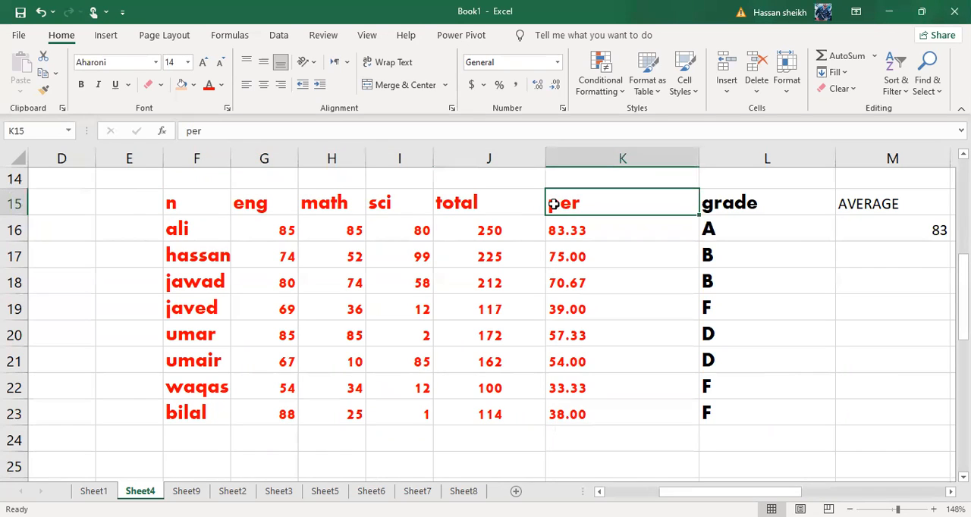
click(170, 208)
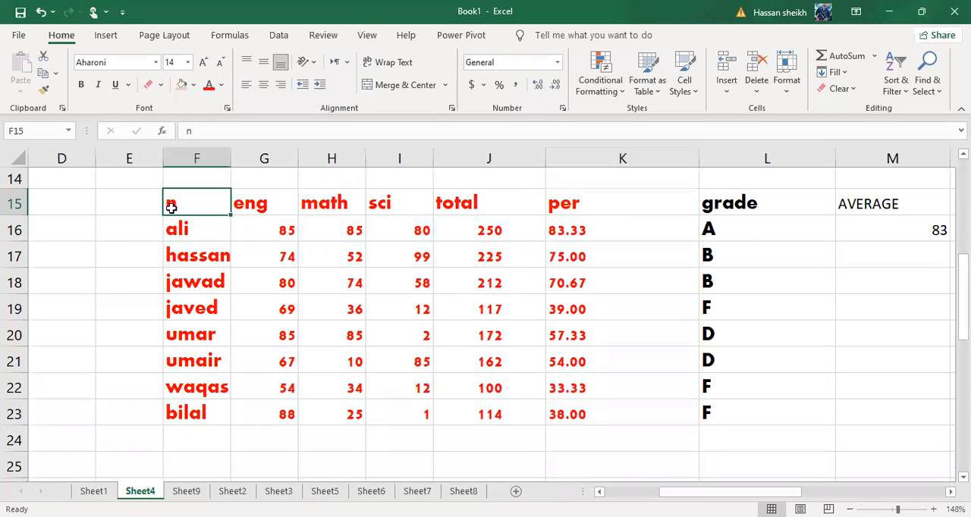
drag(383, 208, 606, 204)
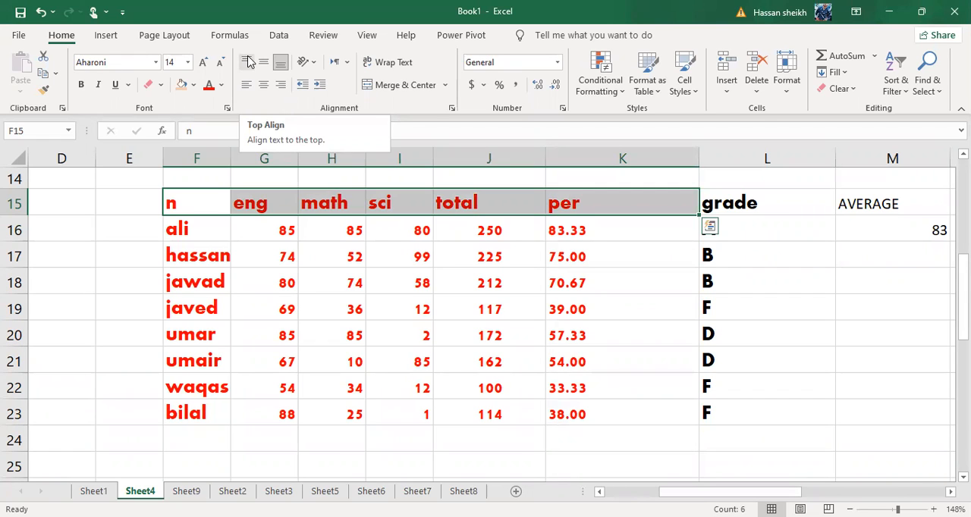
click(247, 61)
click(265, 62)
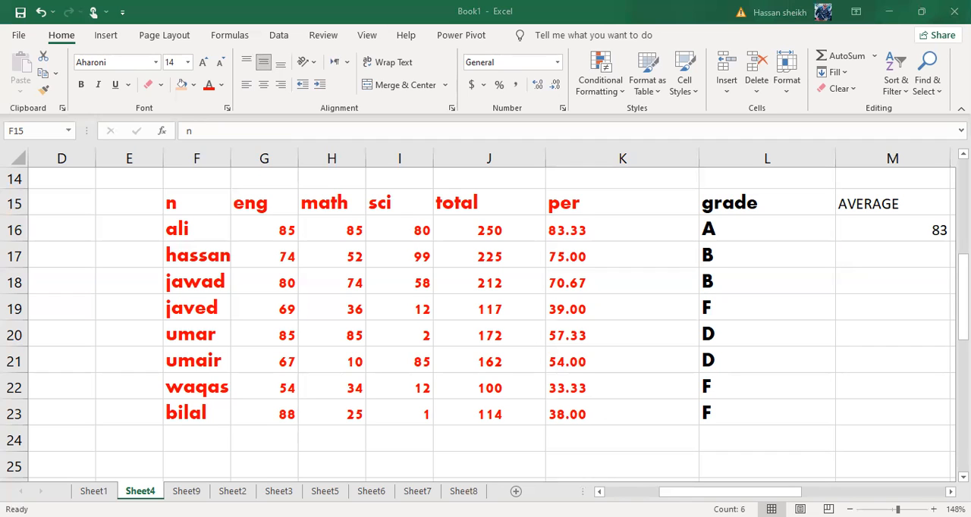
click(425, 284)
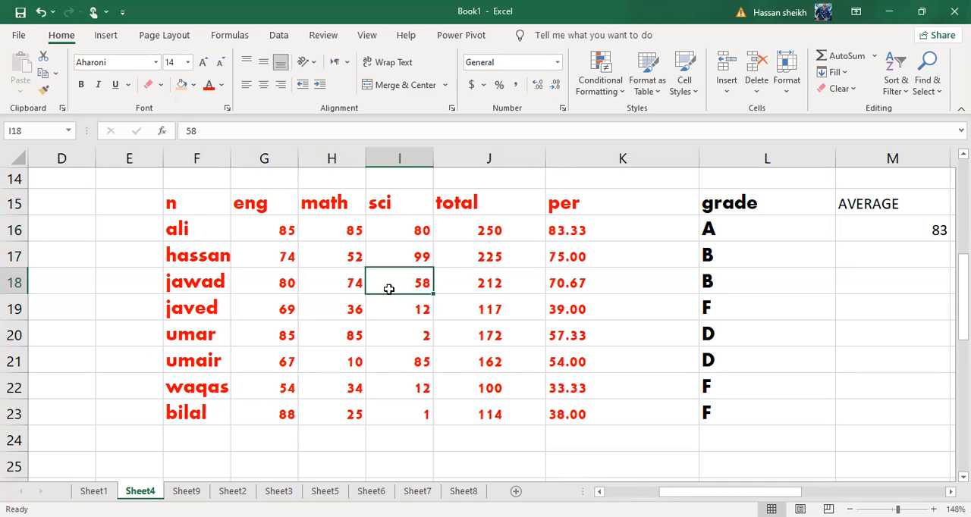
Switch cells F16:K21 through left, centre and right alignment, middle-align them vertically, and finish with left alignment
click(176, 224)
drag(447, 340, 584, 358)
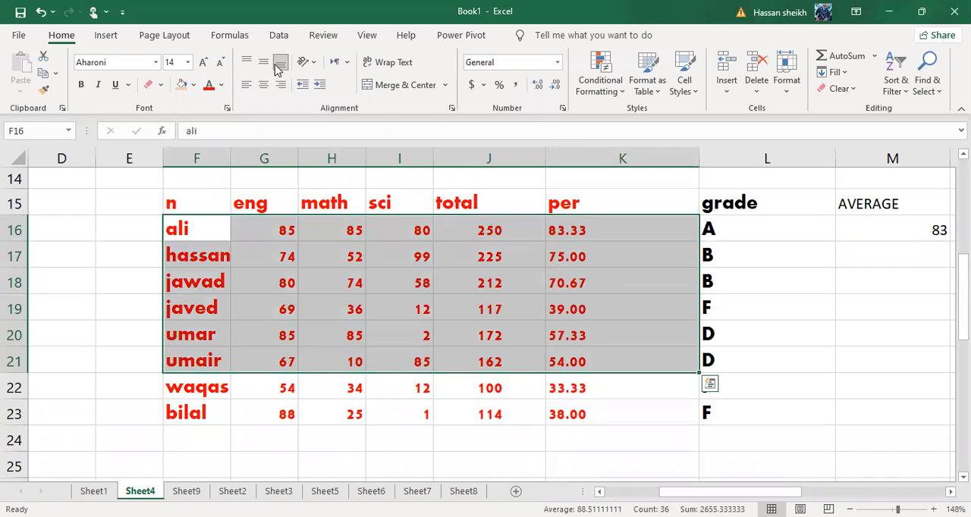
click(247, 84)
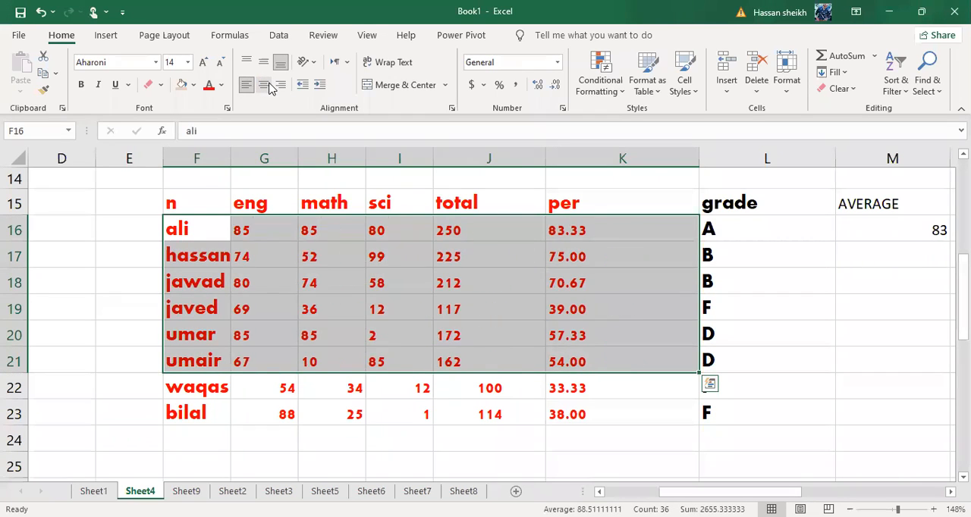
click(267, 86)
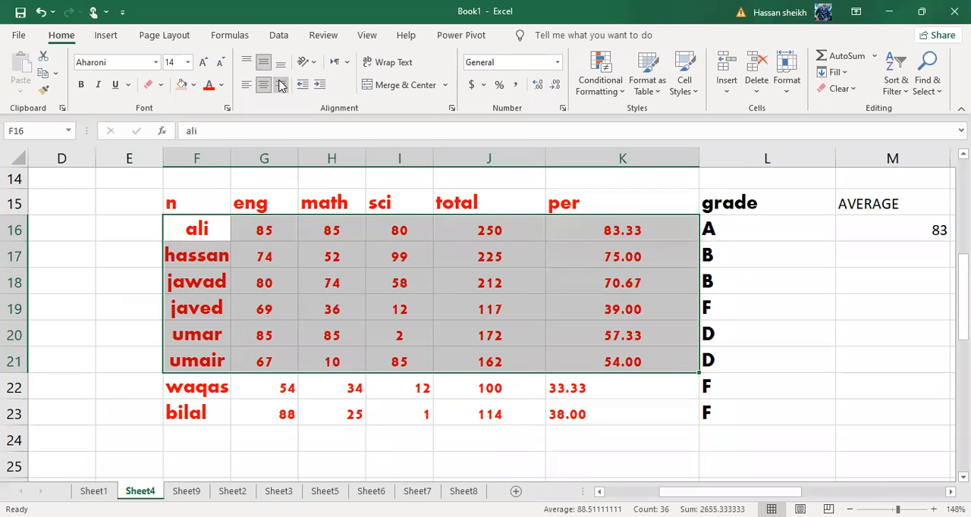
click(278, 83)
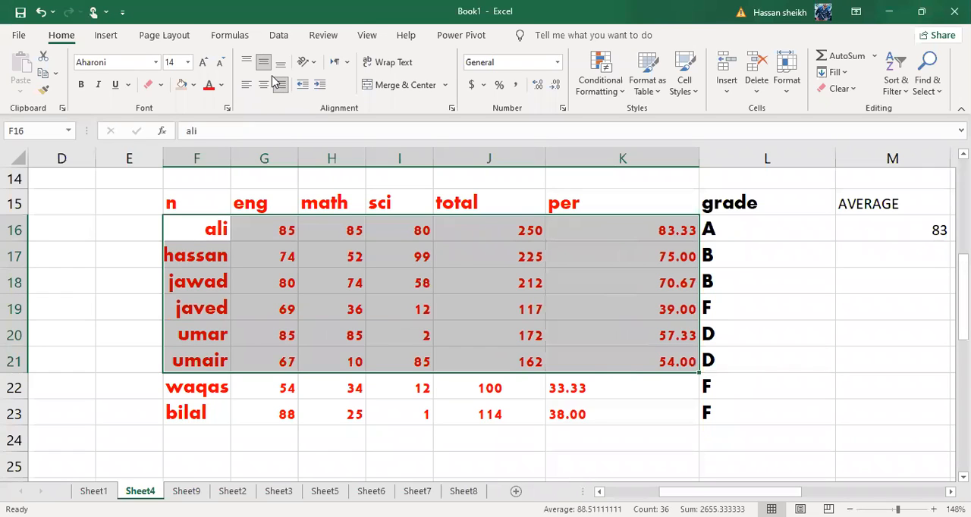
click(249, 82)
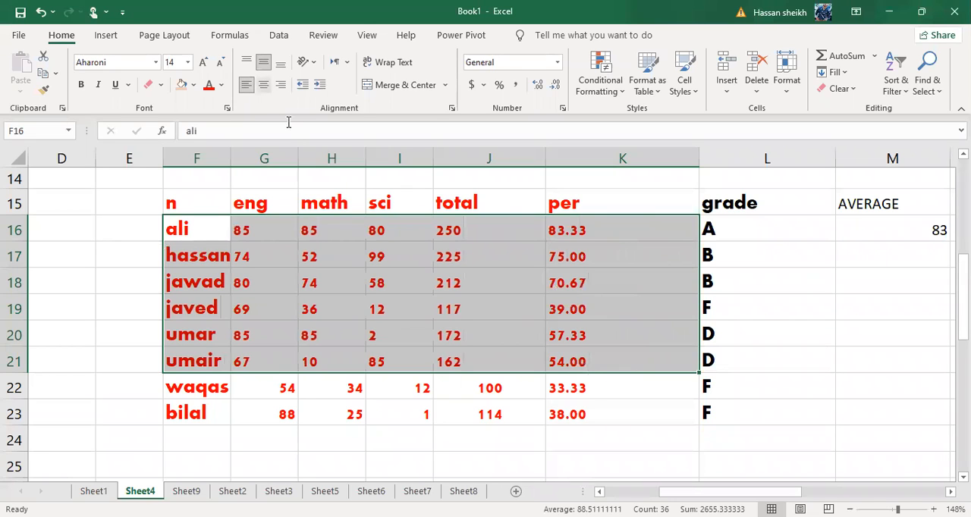
Centre the marks table's header cells F15:K15 horizontally
click(184, 220)
drag(173, 201, 593, 206)
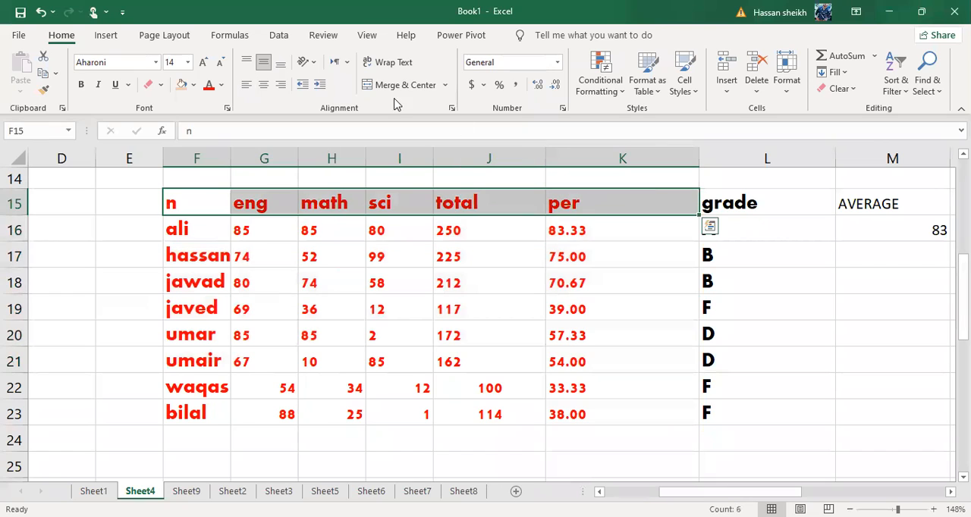
click(262, 85)
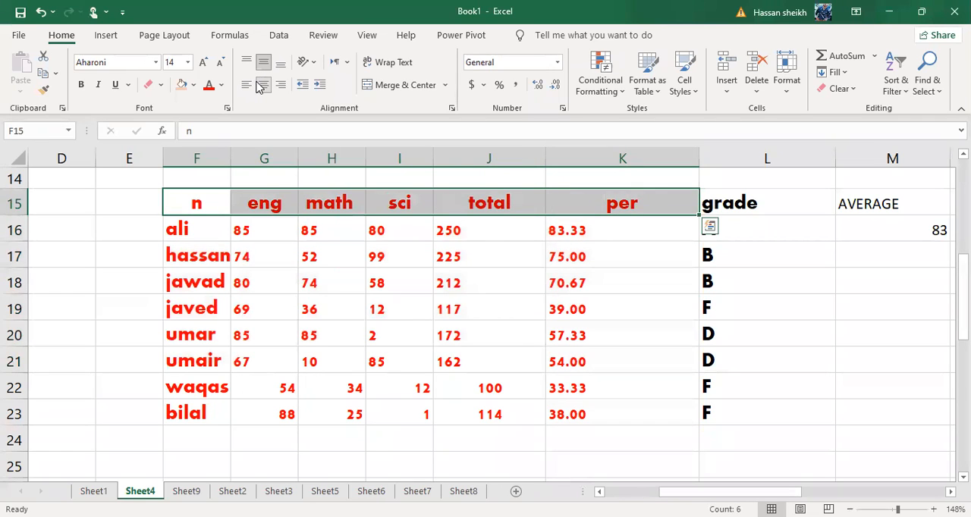
click(416, 303)
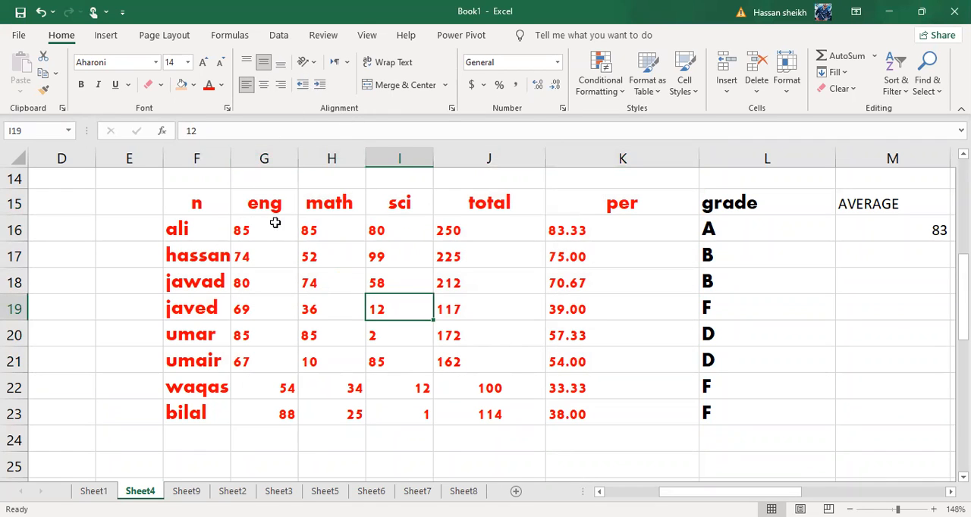
Autofit the width of column F and centre the student names in F16:F23
click(219, 202)
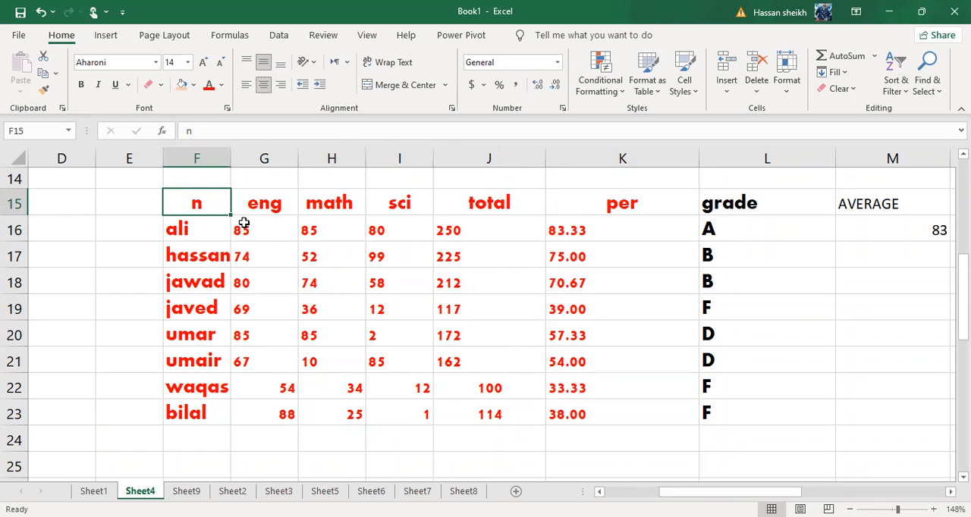
drag(173, 231, 209, 311)
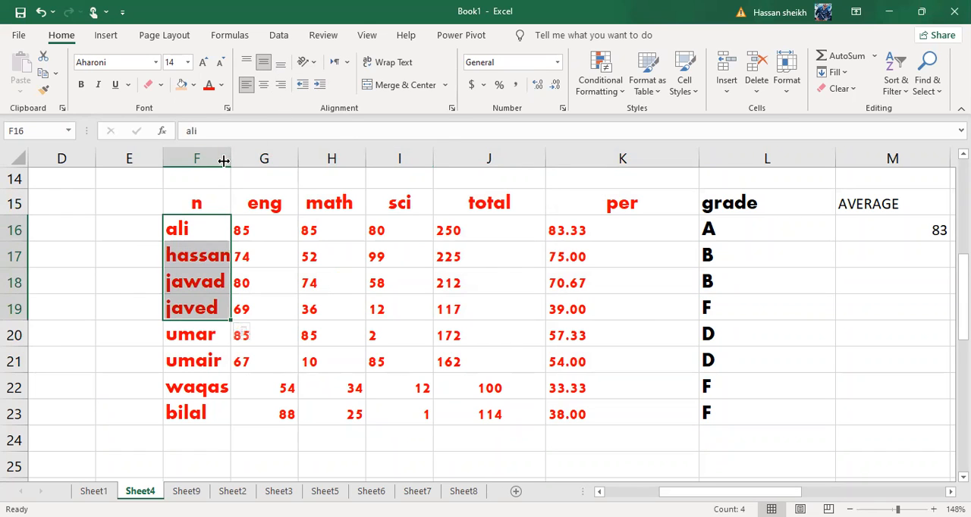
double_click(226, 161)
drag(196, 226, 201, 414)
click(261, 86)
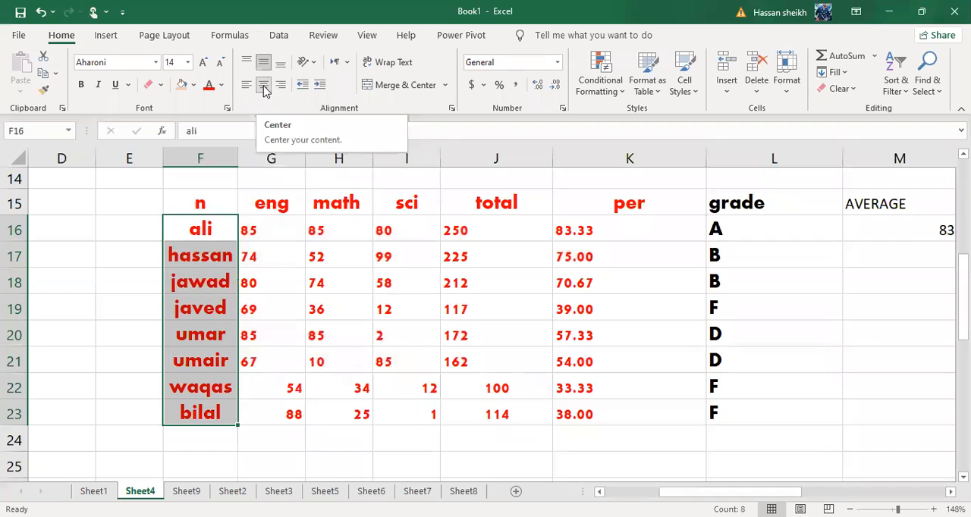
click(629, 333)
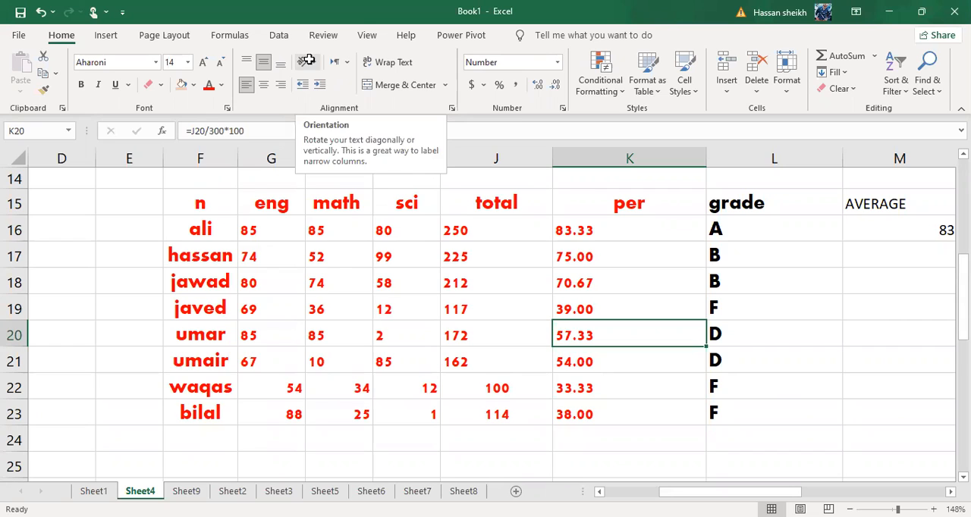
Change the text orientation of cell F23 to angle counterclockwise, angle clockwise and vertical text in turn
scroll(309, 59, down, 1)
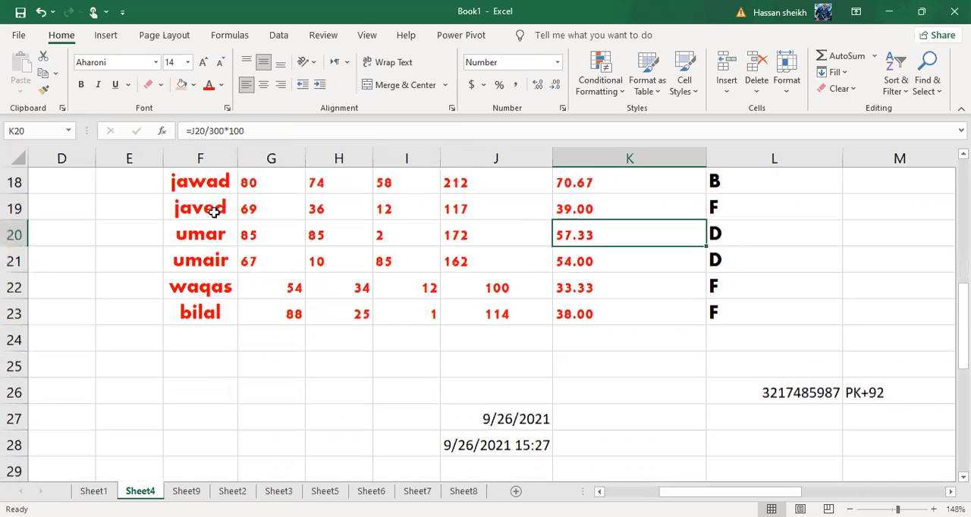
scroll(214, 213, down, 1)
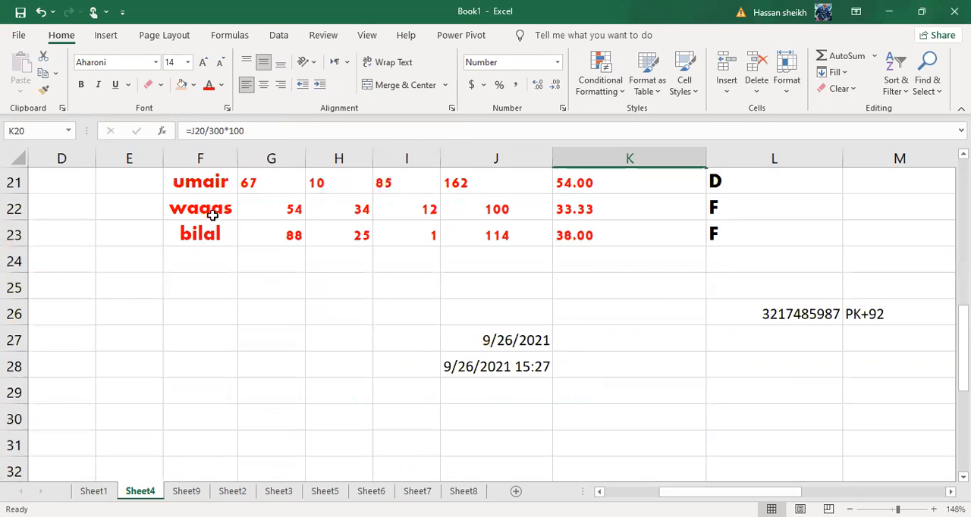
click(220, 236)
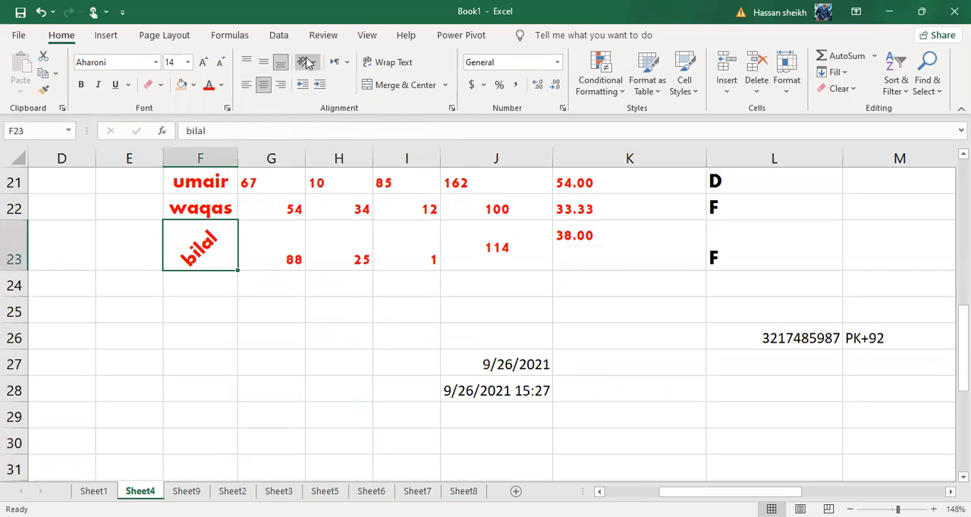
click(306, 63)
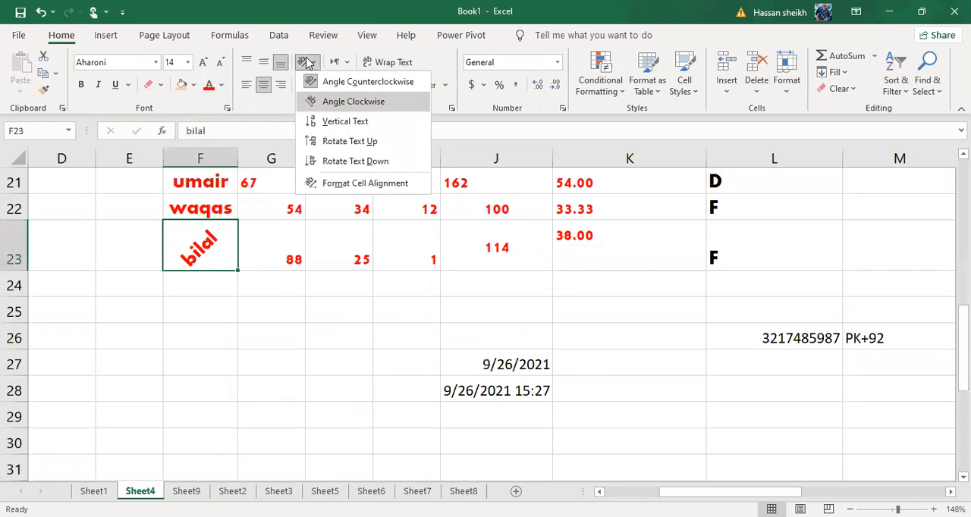
click(322, 104)
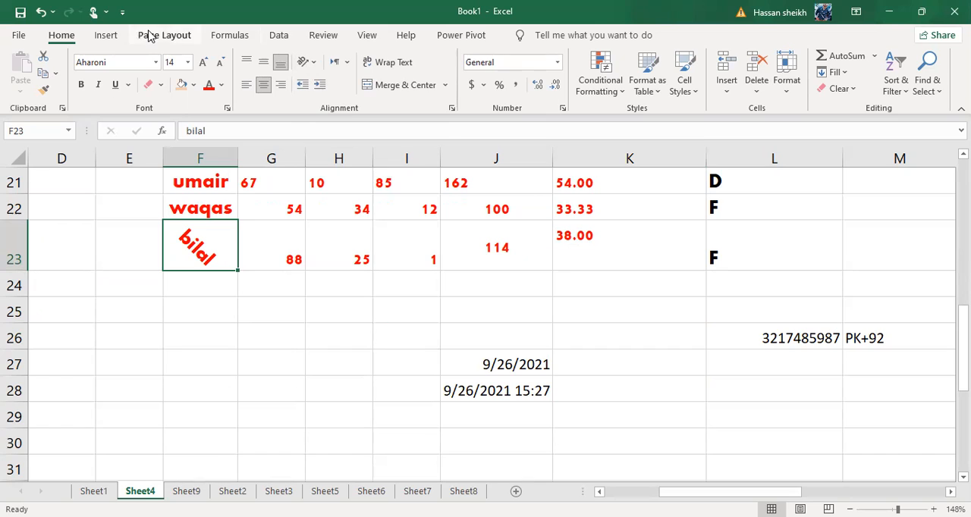
click(311, 67)
key(Escape)
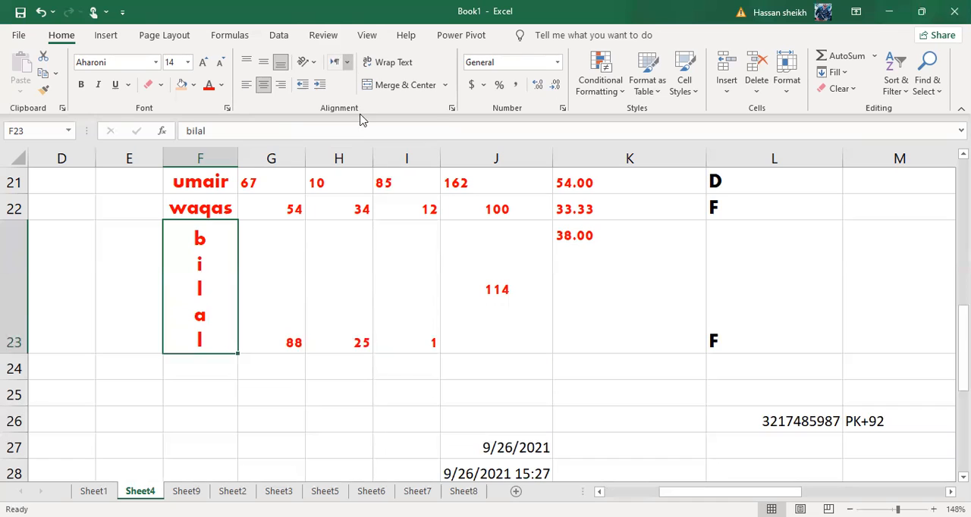
Turn on text wrapping for cell F23, and rotate its text up and then down
click(345, 63)
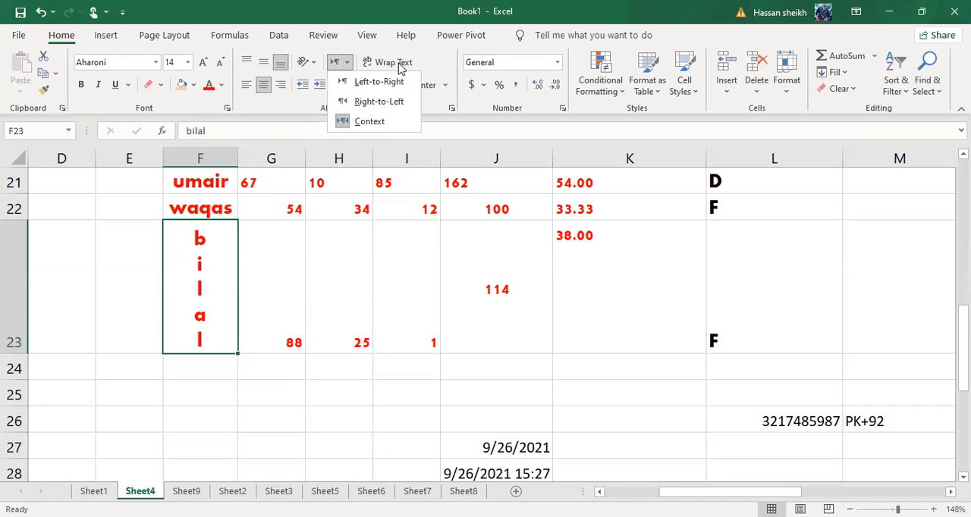
click(393, 64)
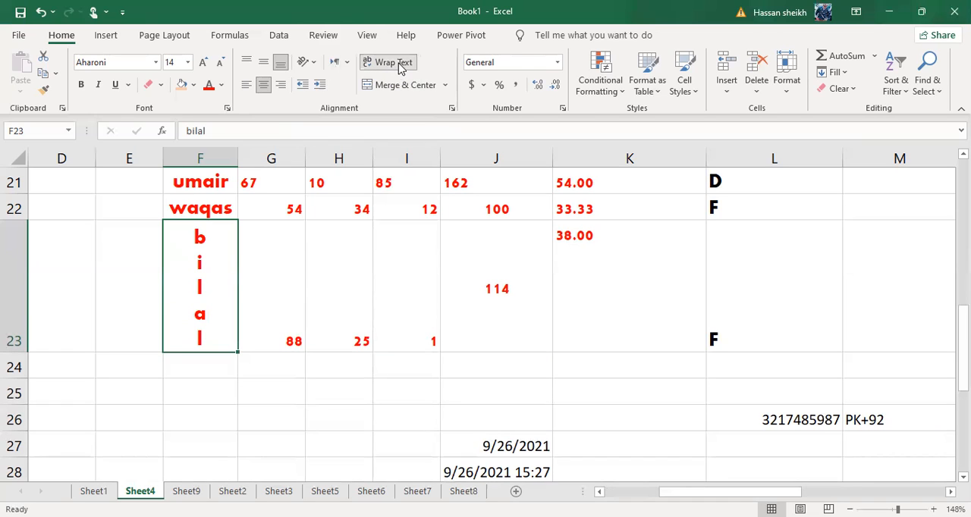
click(319, 66)
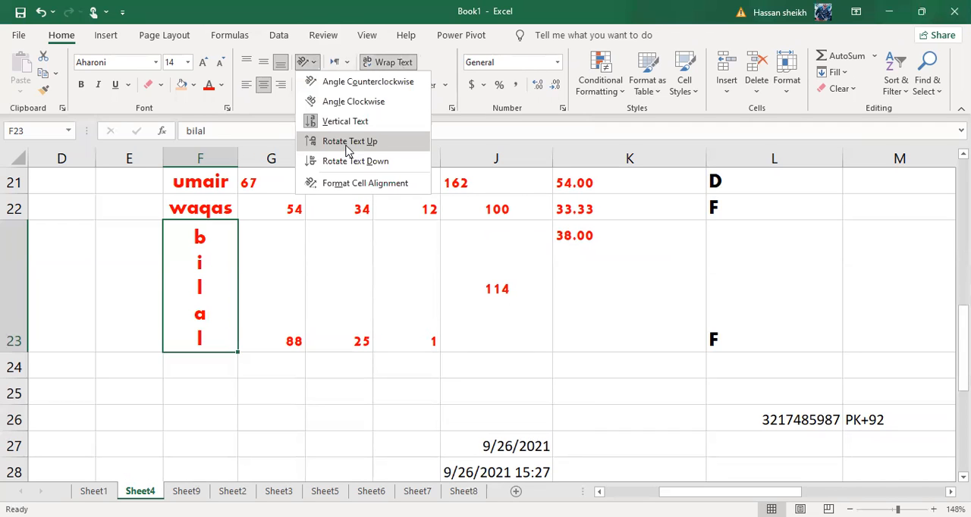
click(349, 141)
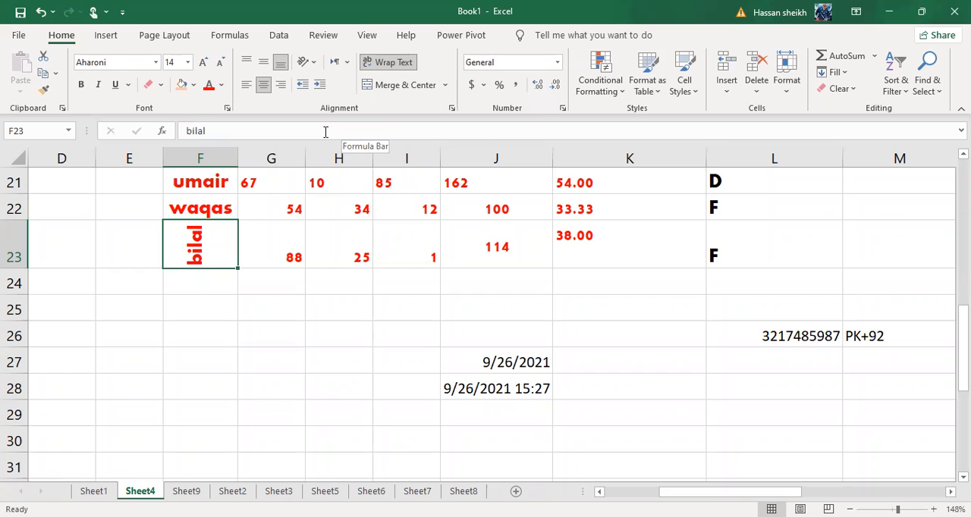
click(307, 61)
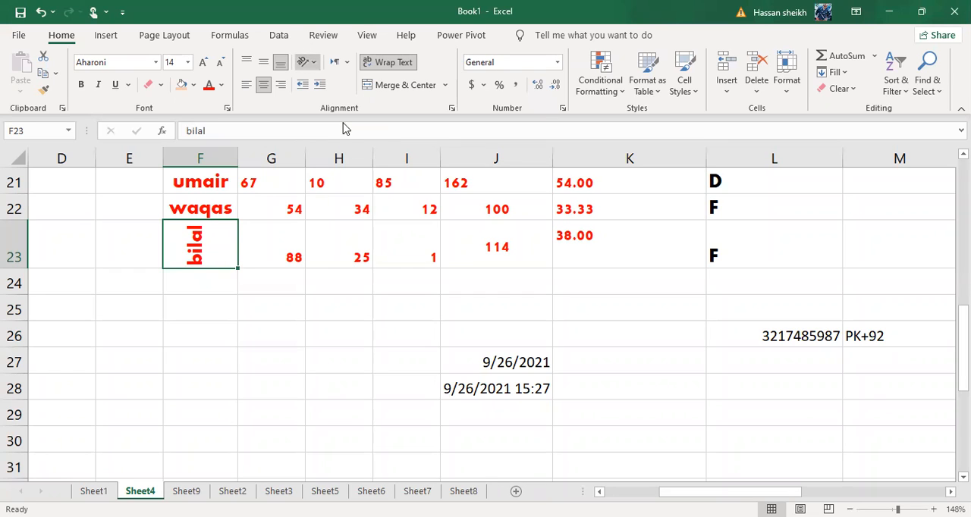
click(350, 162)
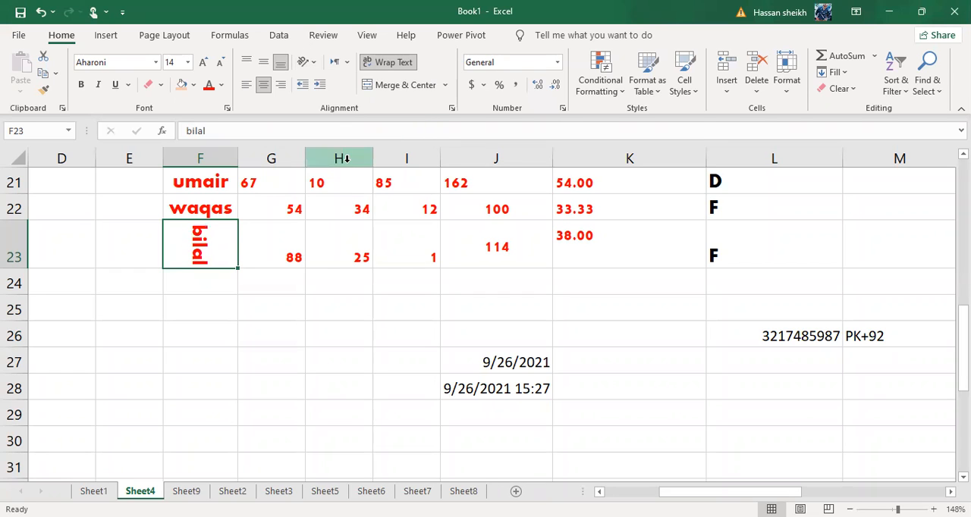
Set the orientation of cell F23 to -21 degrees in the cell alignment settings, and try the angle counterclockwise and clockwise presets
click(307, 63)
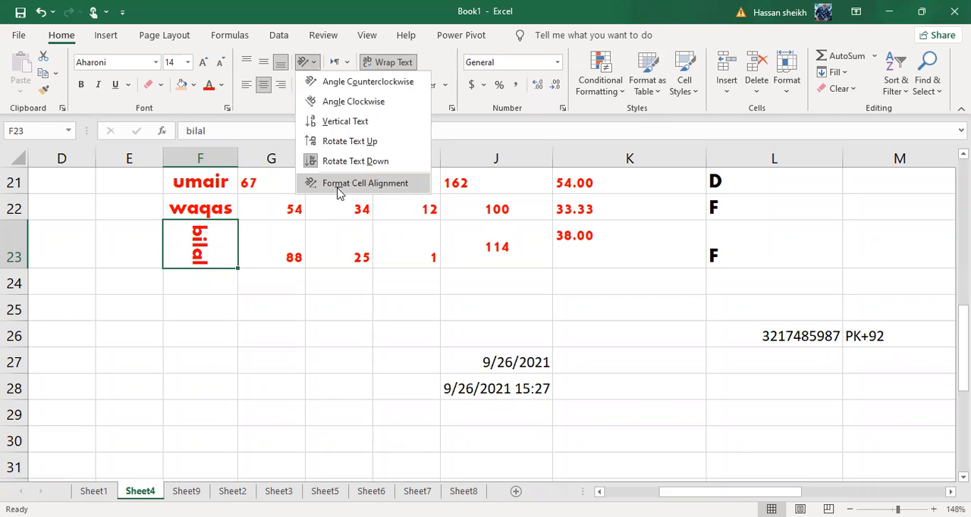
click(341, 182)
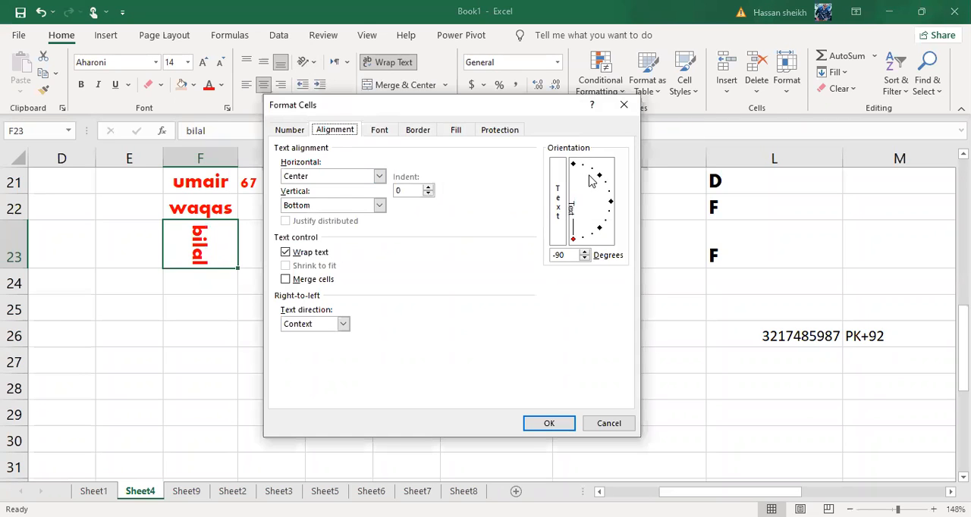
click(583, 254)
click(586, 252)
click(586, 251)
click(585, 252)
click(586, 252)
click(586, 252)
drag(586, 253, 585, 253)
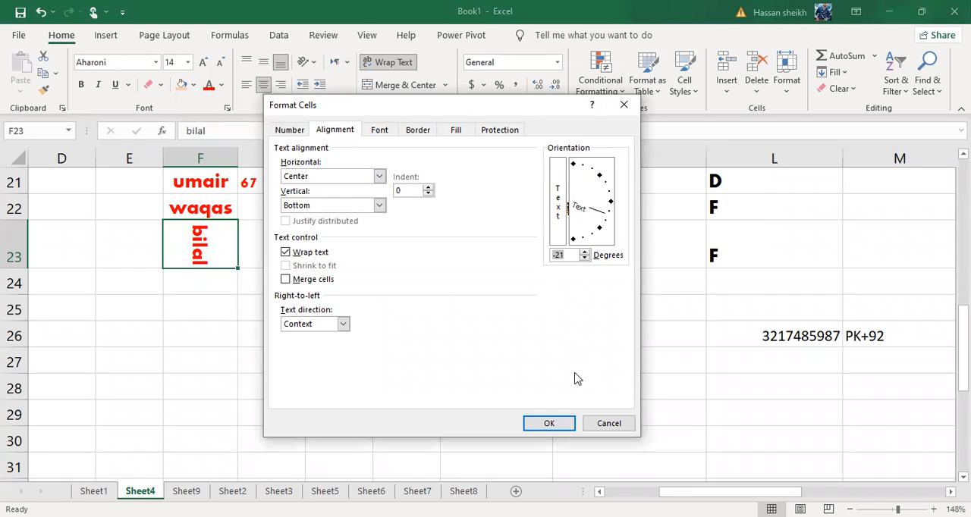
key(Tab)
key(Return)
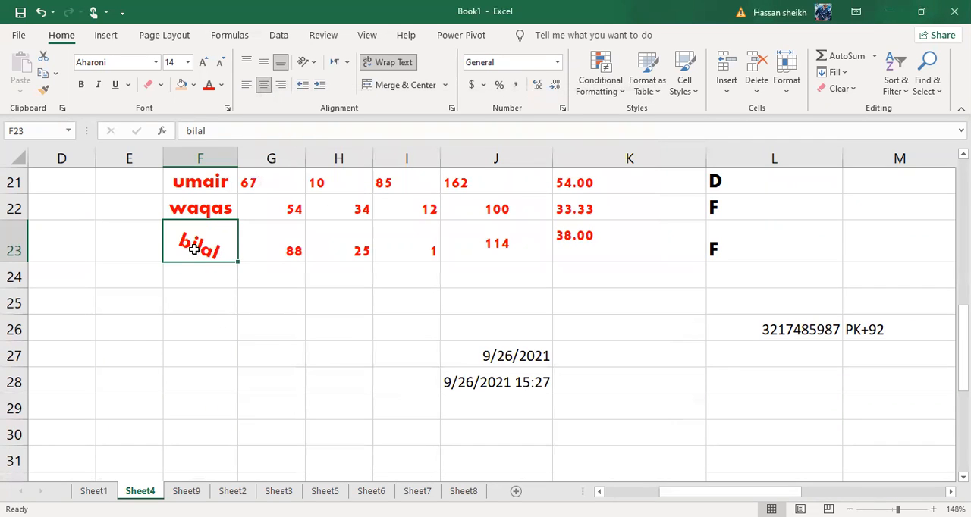
click(319, 84)
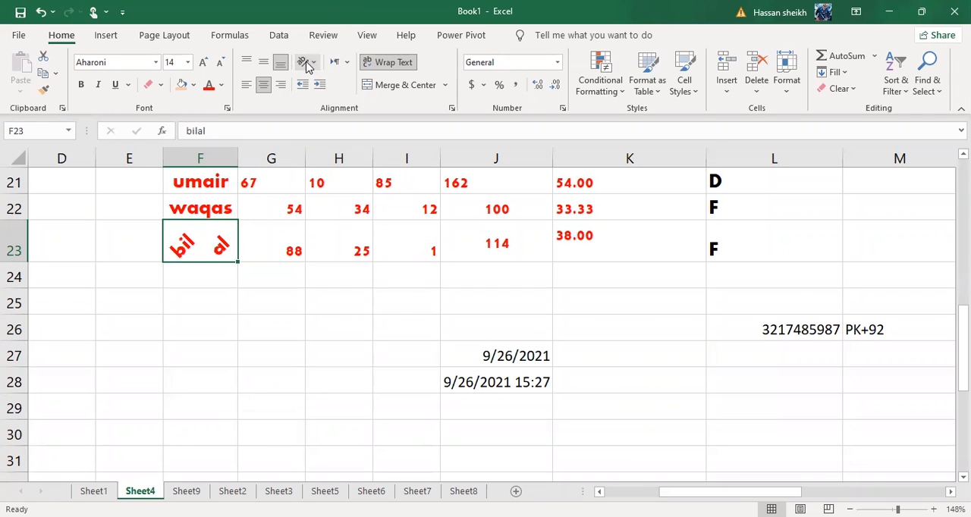
Enter ZZZZ in cell G26 and ZZZ in cell G28
click(273, 326)
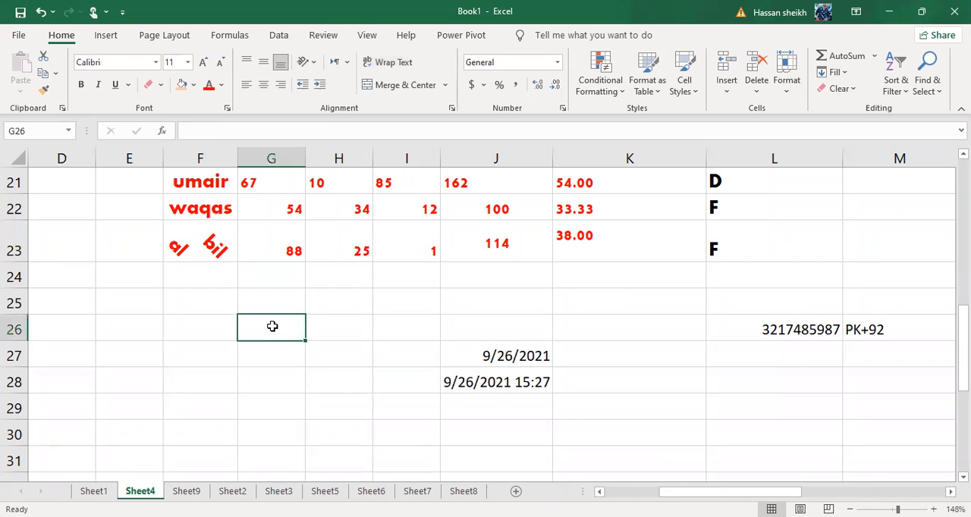
text(ZZZZ)
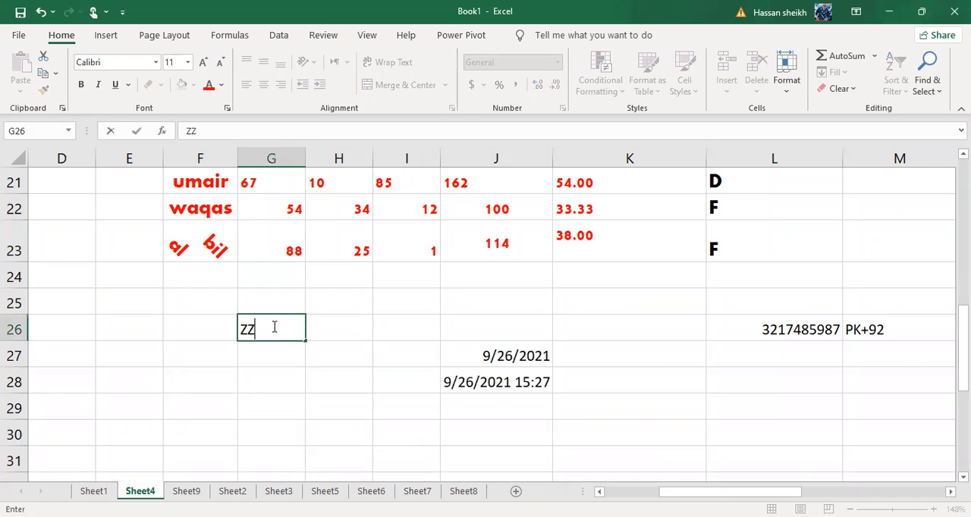
click(272, 381)
text(ZZZ)
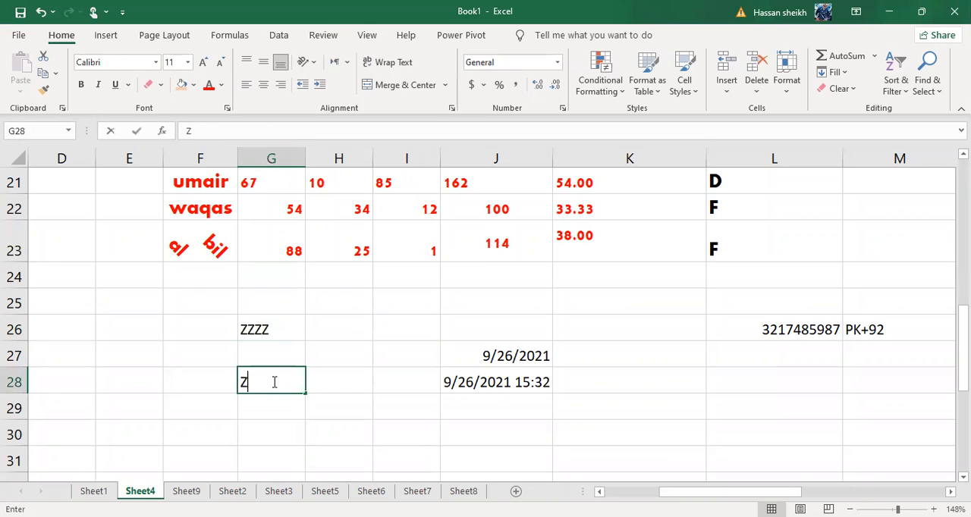
click(194, 407)
Enter Z in cell H29 and undo that entry
double_click(195, 408)
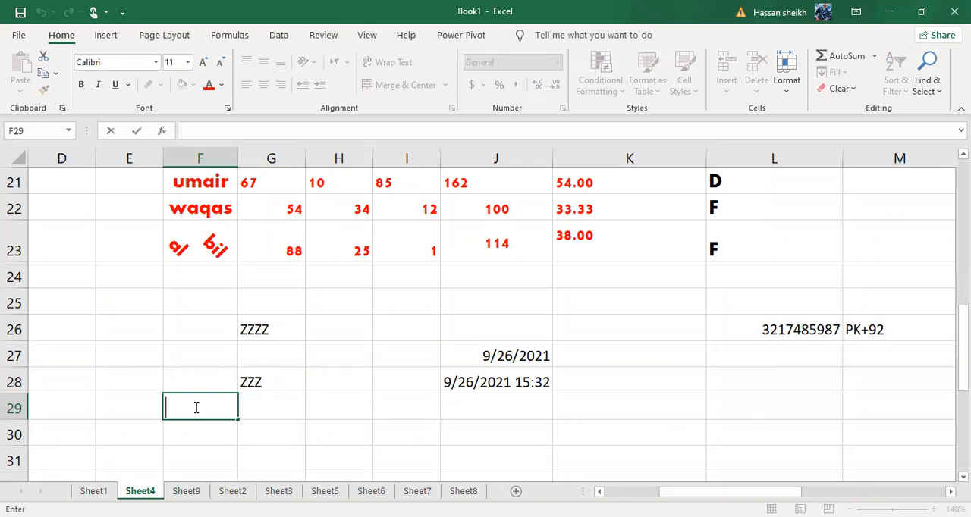
key(Tab)
key(Tab)
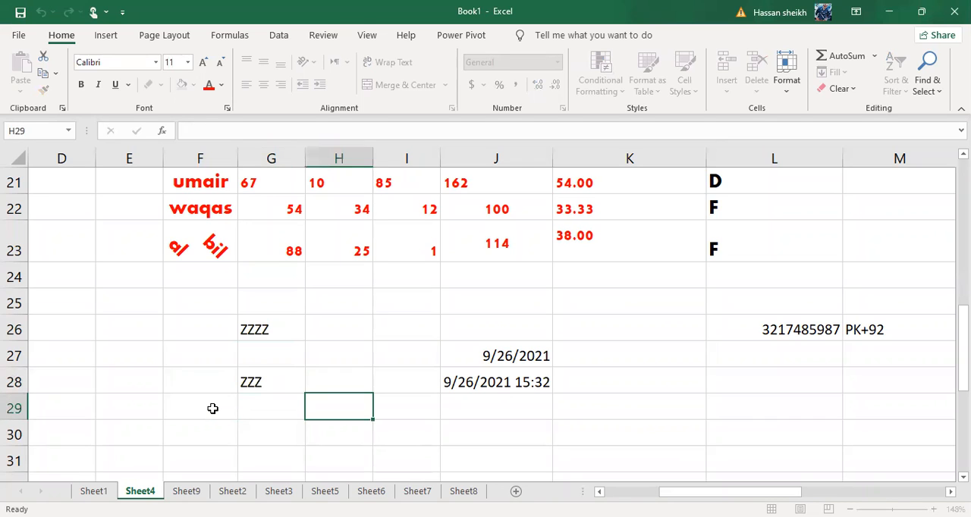
text(Z)
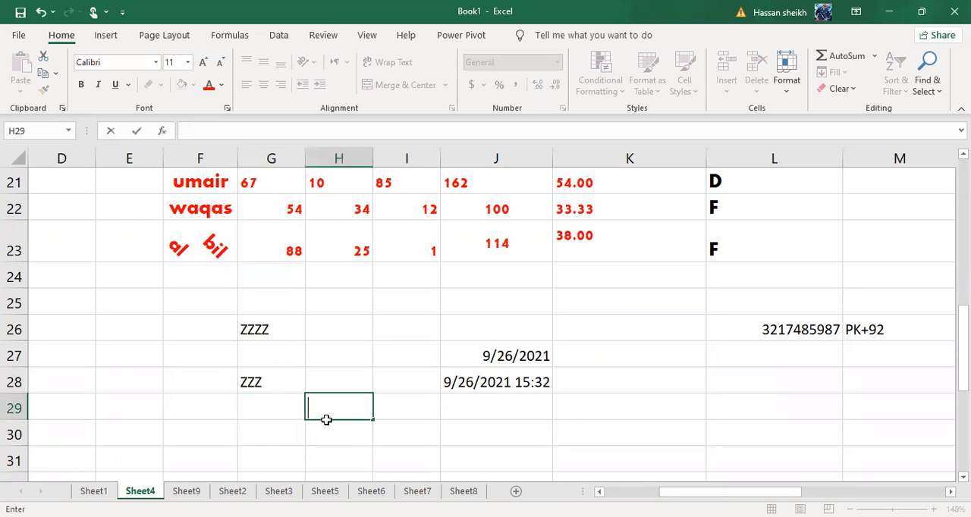
click(41, 13)
click(394, 433)
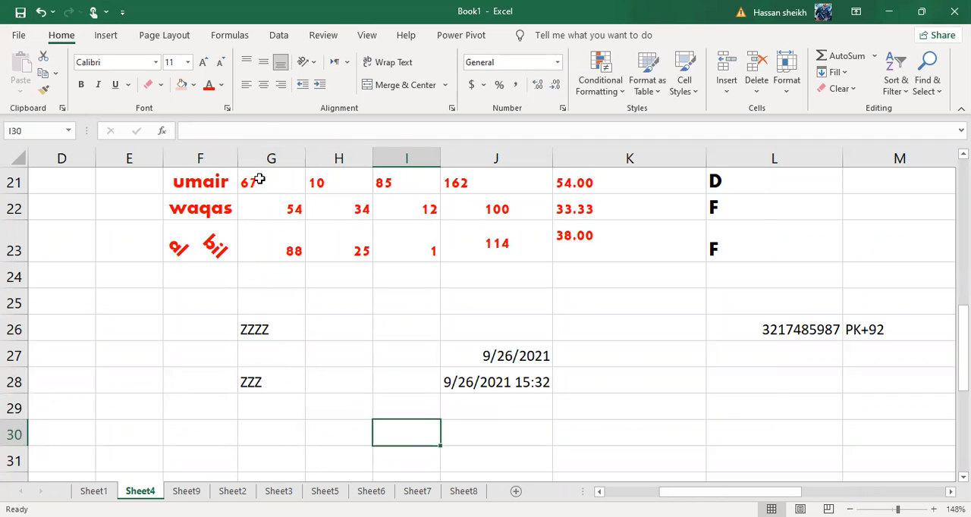
scroll(261, 177, up, 1)
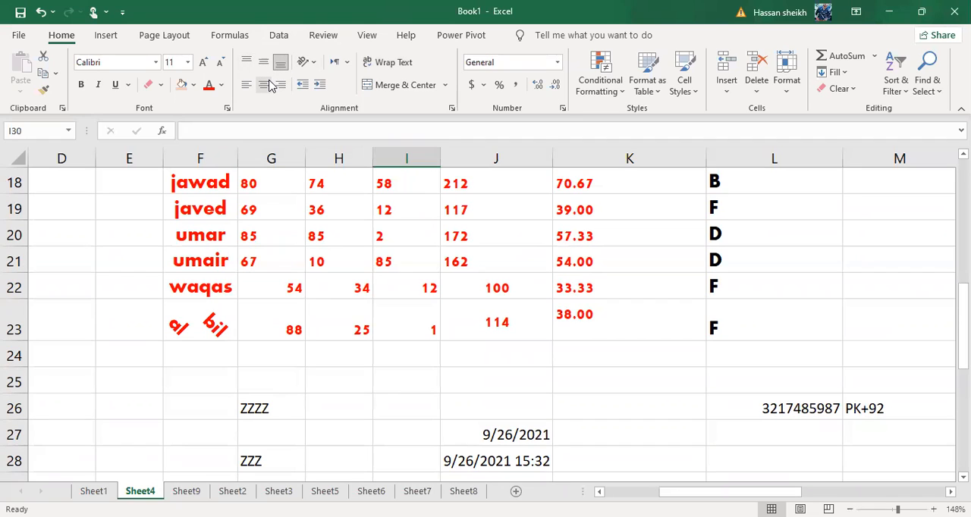
click(346, 370)
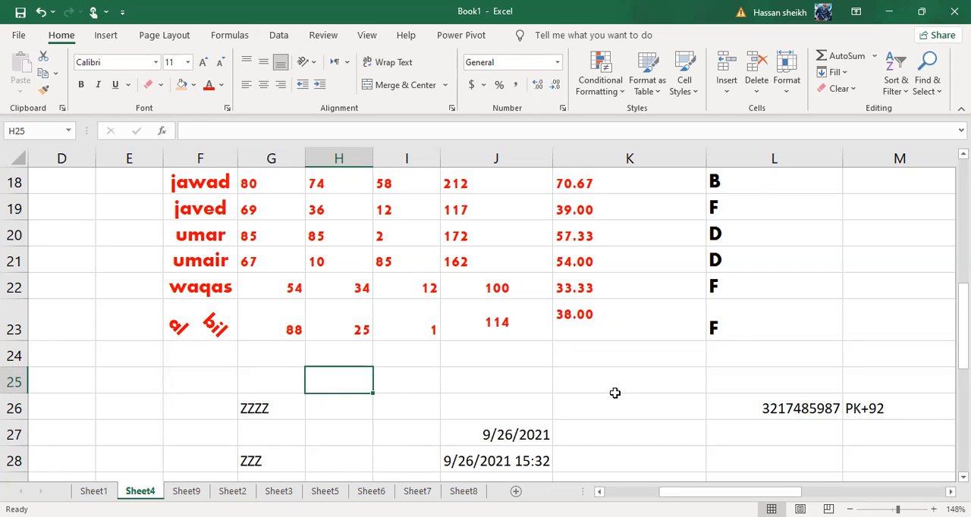
scroll(504, 380, up, 1)
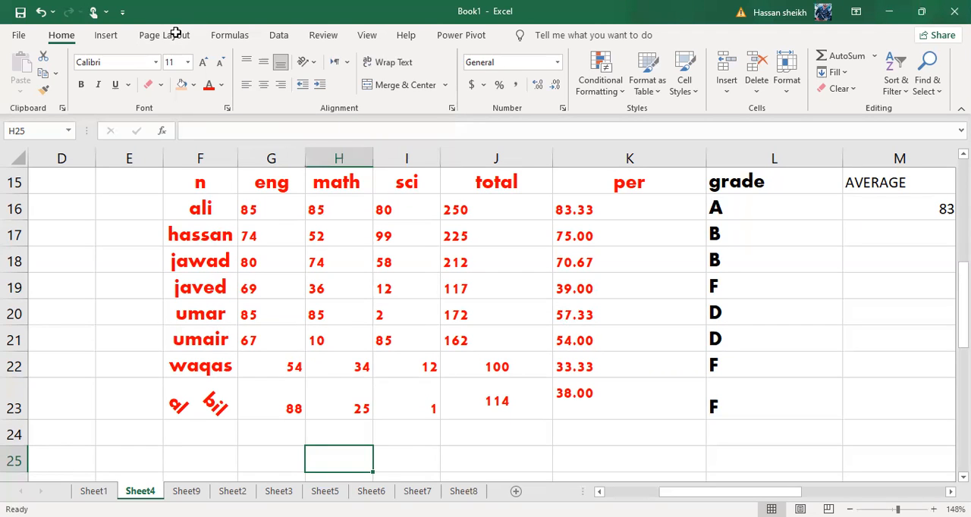
scroll(336, 383, down, 2)
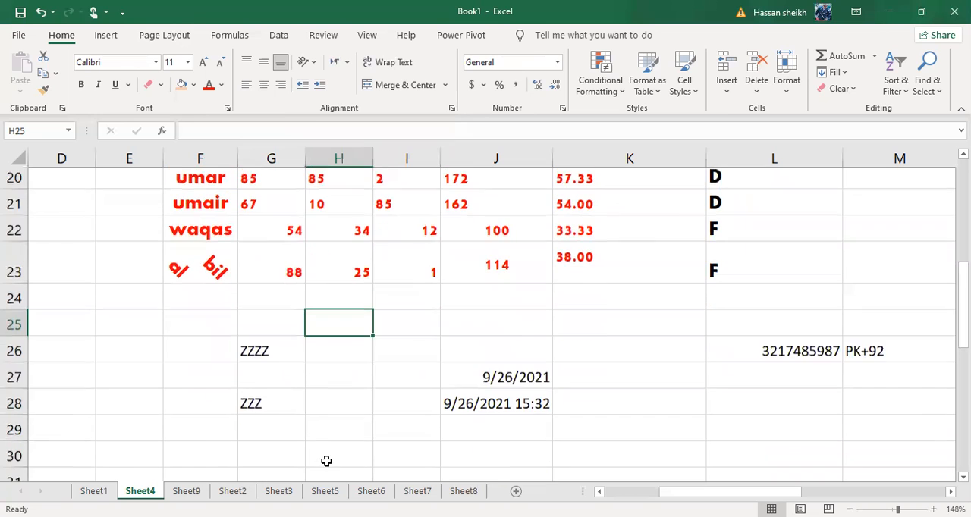
Widen column F to about double its width
scroll(213, 262, up, 3)
click(212, 251)
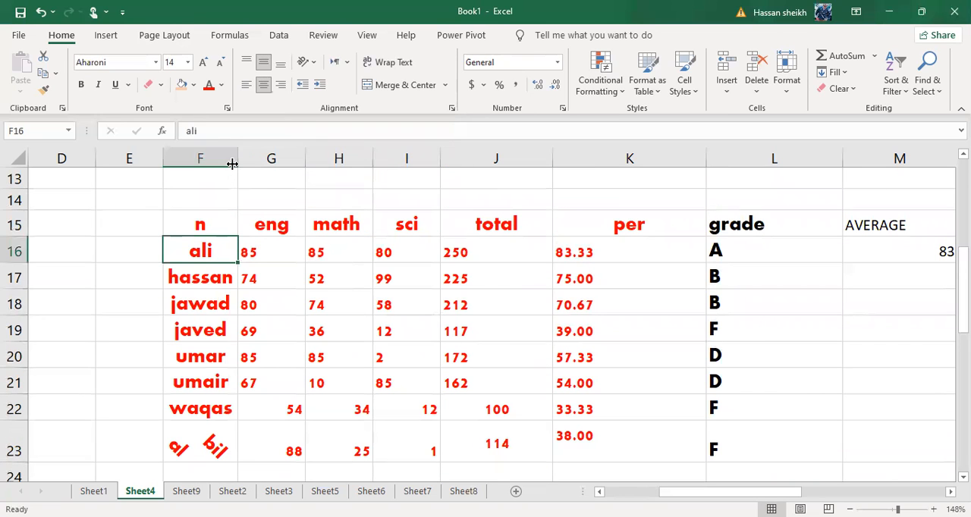
drag(235, 163, 325, 180)
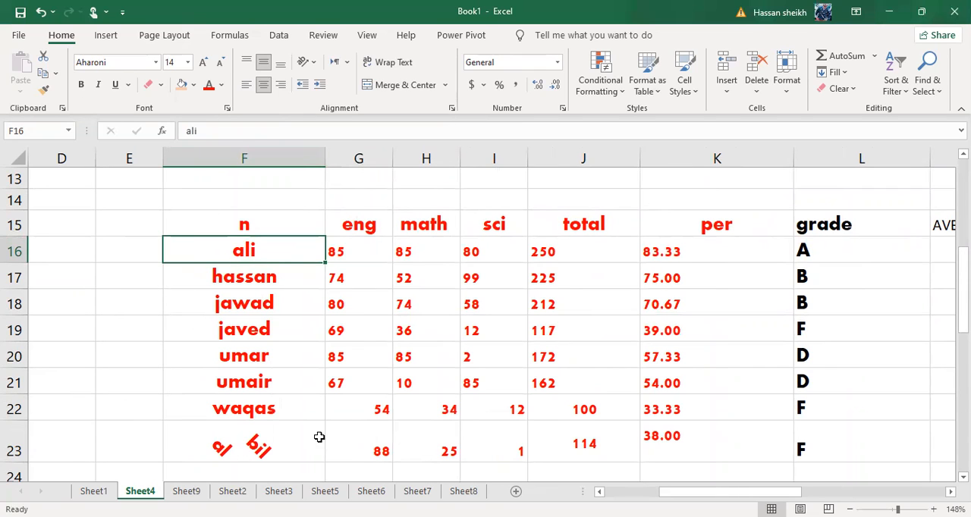
Increase the indent of cell F16 repeatedly until its text runs into the cell's right edge
click(290, 303)
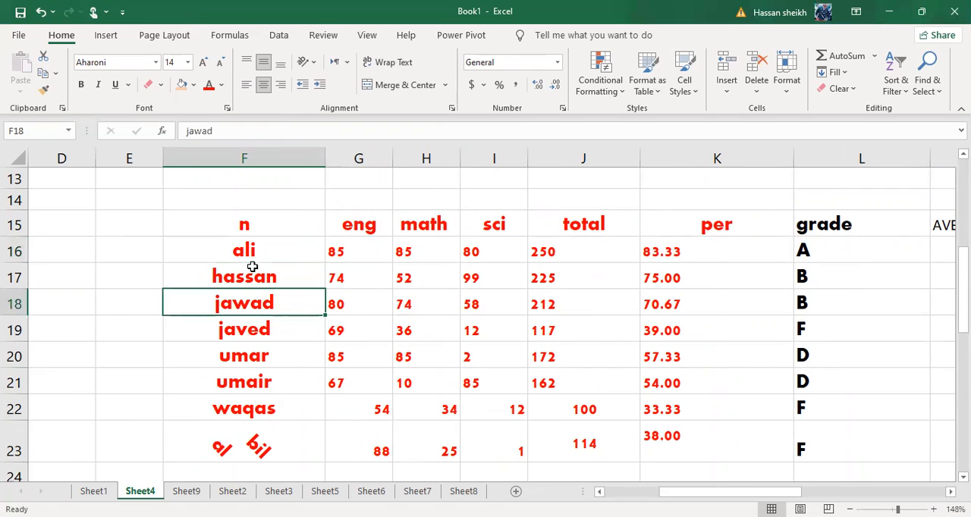
click(211, 265)
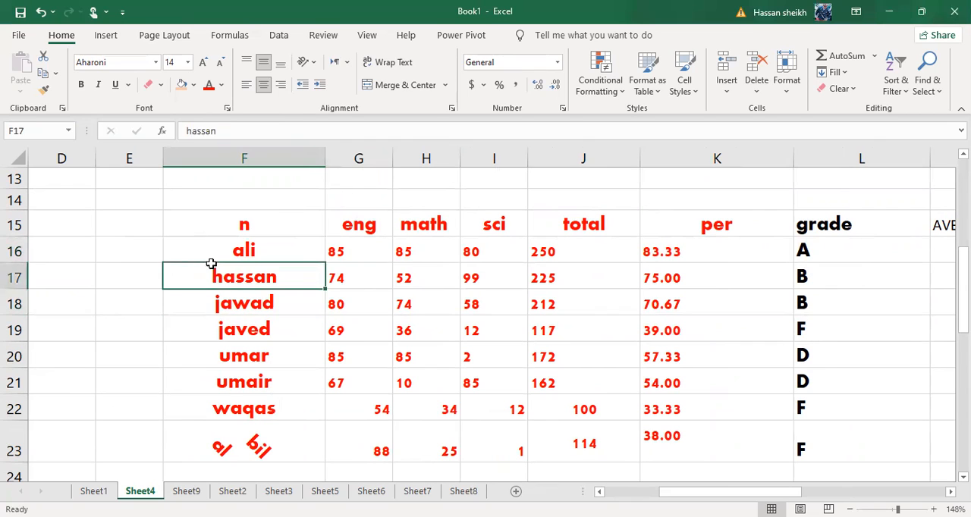
click(211, 256)
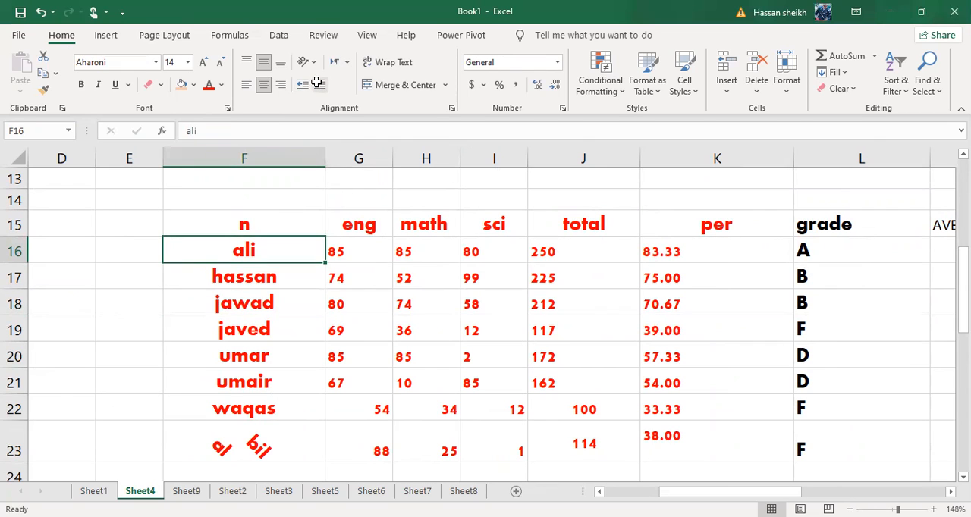
click(316, 83)
click(316, 82)
click(316, 82)
click(316, 82)
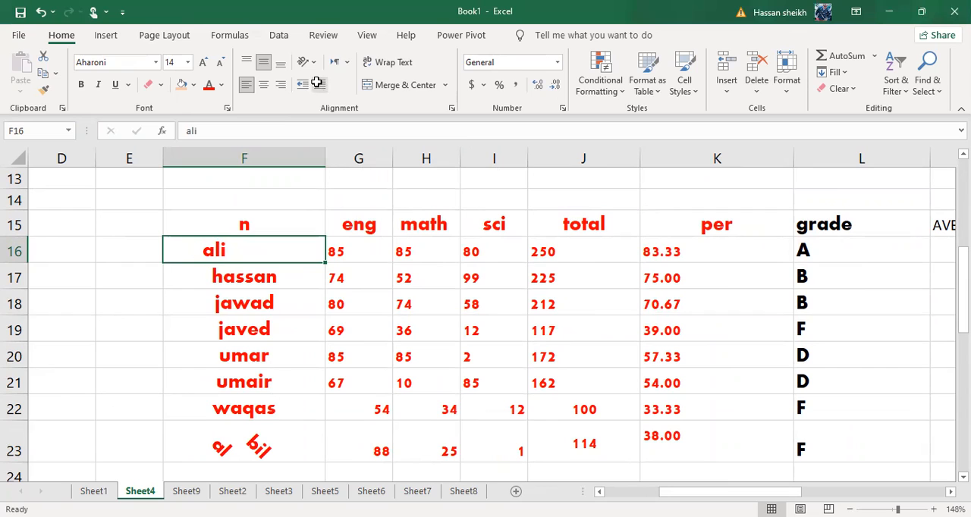
click(316, 82)
click(316, 82)
click(317, 83)
click(316, 83)
click(317, 82)
click(316, 82)
click(316, 82)
click(316, 82)
click(316, 83)
click(316, 83)
click(316, 83)
click(316, 82)
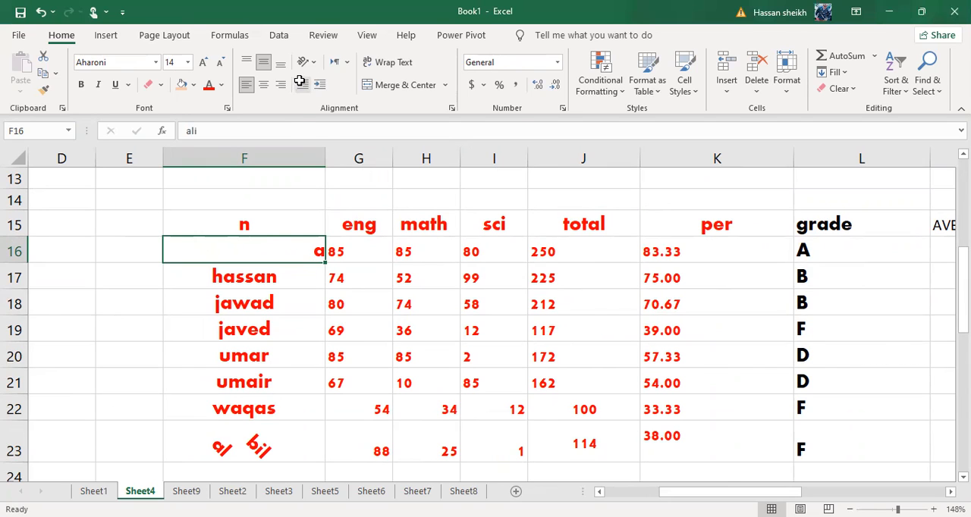
Decrease the indent of cell F16 repeatedly until its text sits near the middle of the cell
click(300, 81)
click(299, 81)
click(299, 81)
click(299, 81)
click(300, 82)
click(300, 81)
click(299, 82)
click(300, 81)
click(299, 81)
click(299, 81)
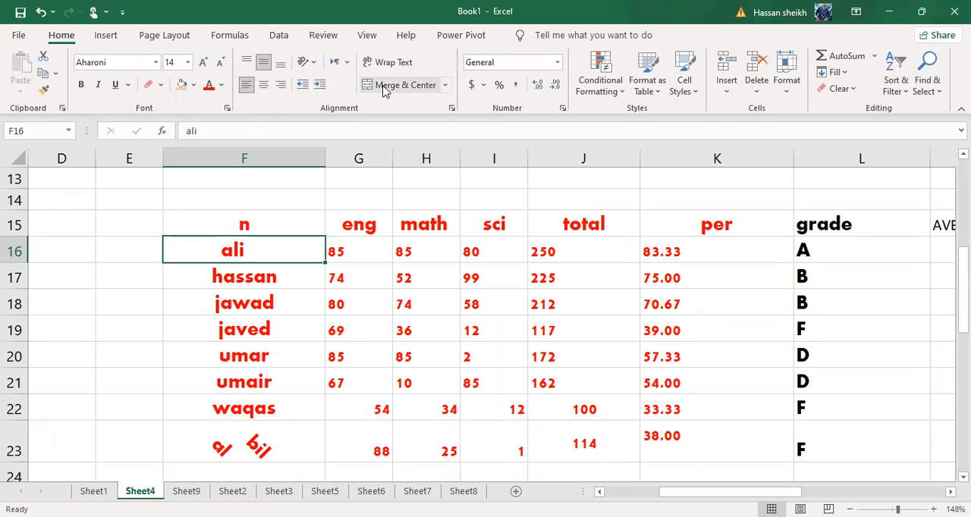
Go to the start of the sheet and select columns A through F one after another
scroll(500, 315, left, 3)
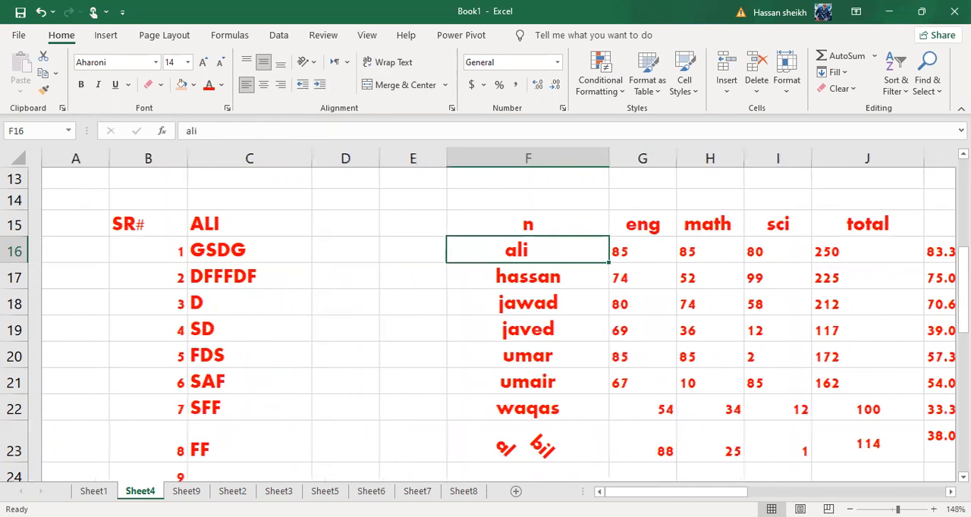
scroll(245, 401, up, 4)
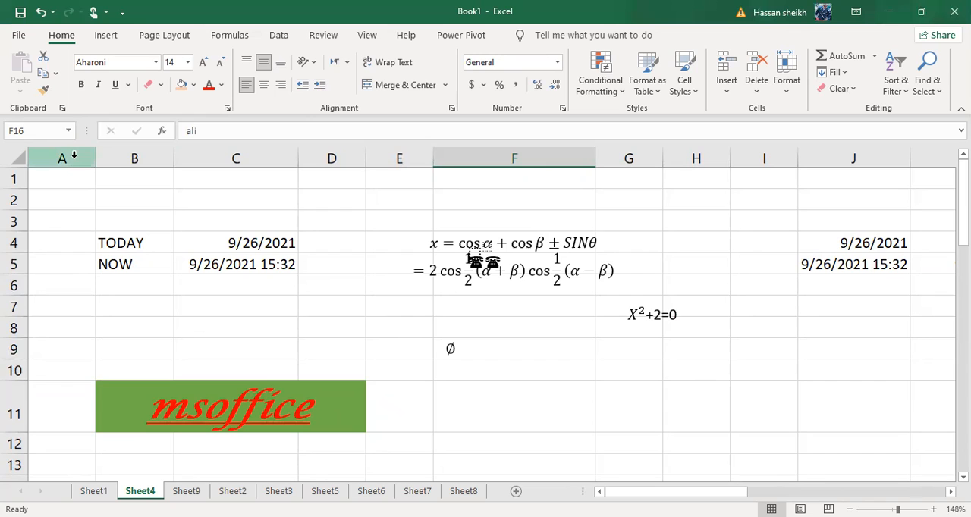
click(74, 155)
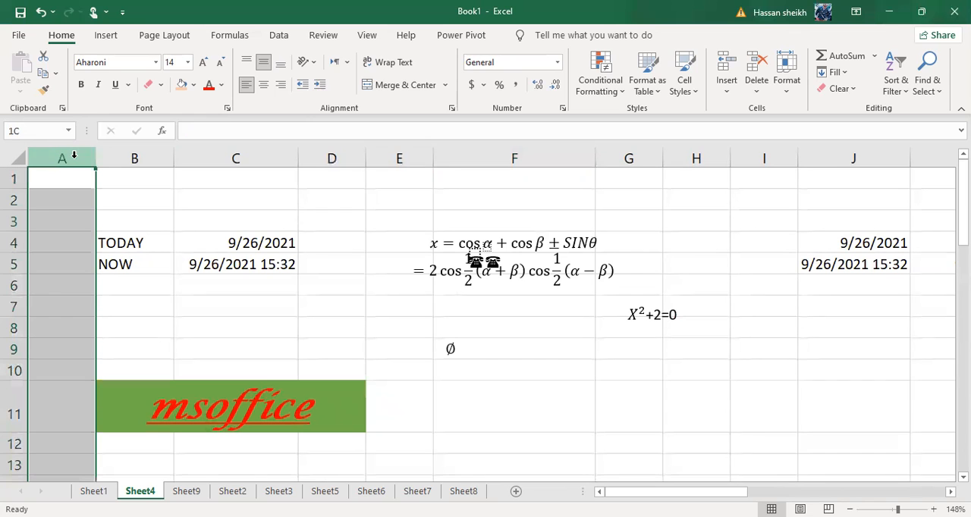
click(161, 155)
click(289, 155)
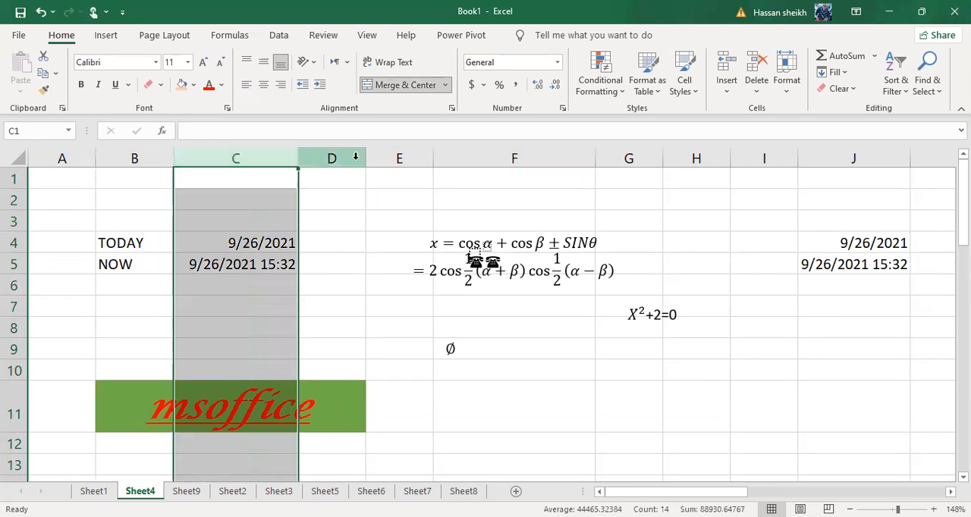
click(332, 155)
click(376, 156)
click(503, 156)
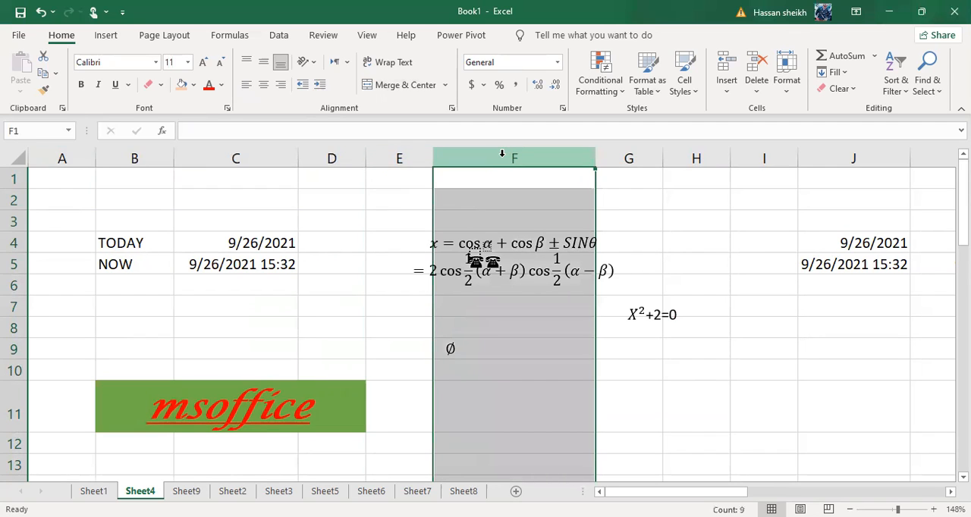
Browse the column headings past column Z and zoom the sheet in to 400%
scroll(501, 153, right, 1)
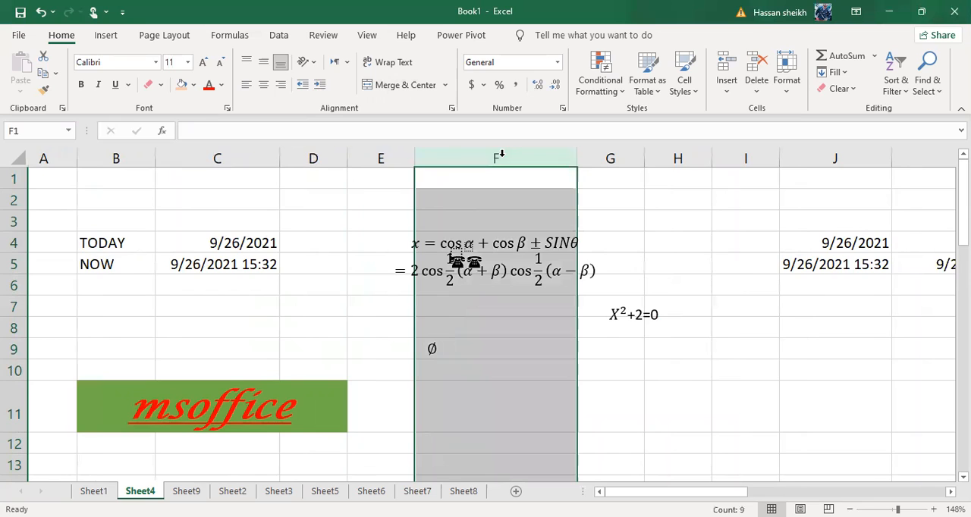
scroll(501, 154, right, 4)
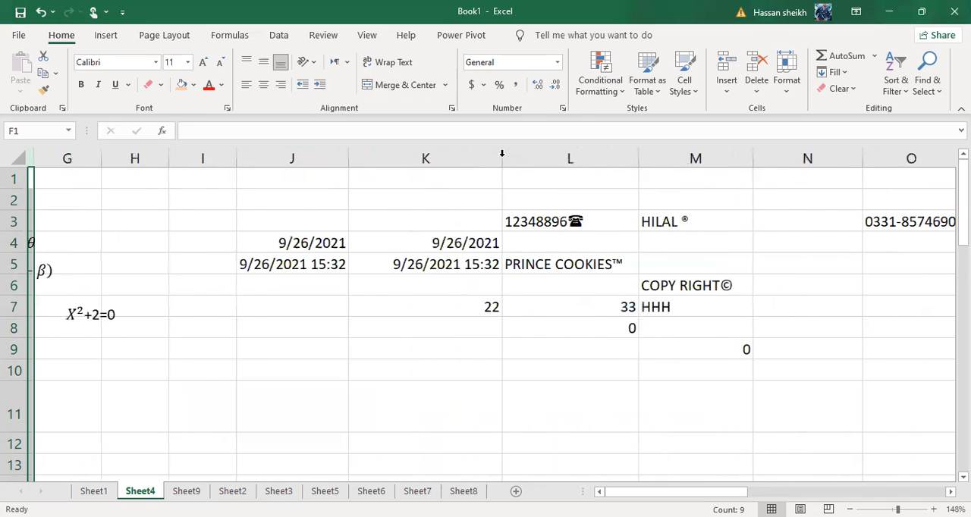
scroll(502, 154, right, 2)
scroll(501, 154, right, 6)
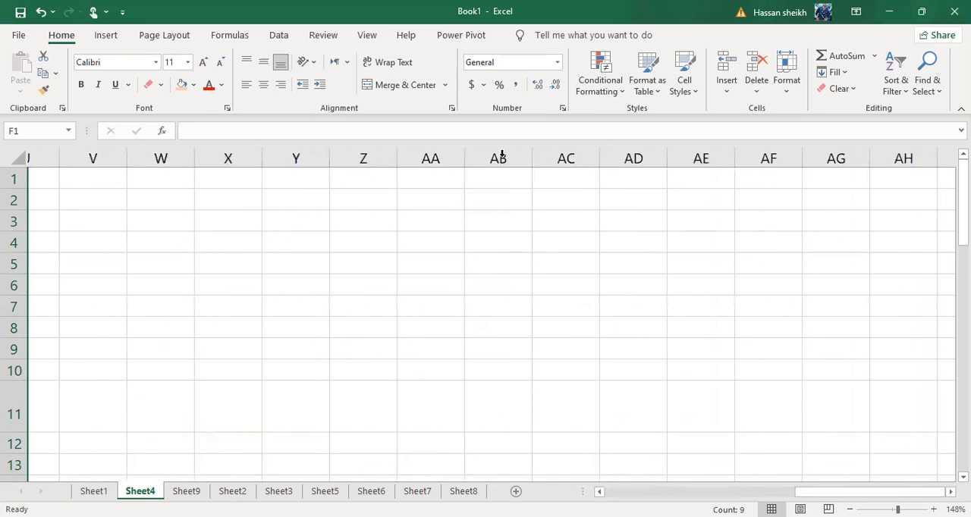
scroll(501, 154, left, 2)
scroll(502, 154, right, 1)
ctrl+scroll(501, 154, up, 4)
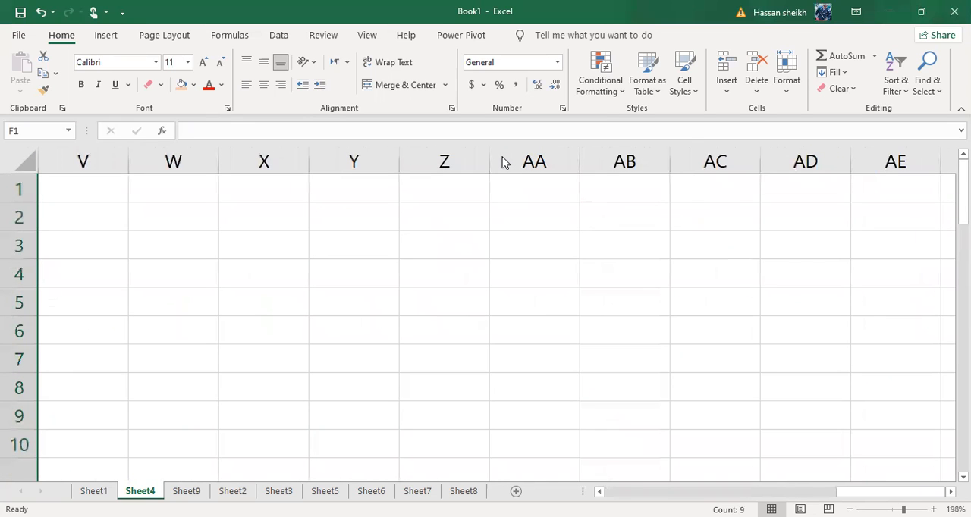
ctrl+scroll(501, 162, up, 10)
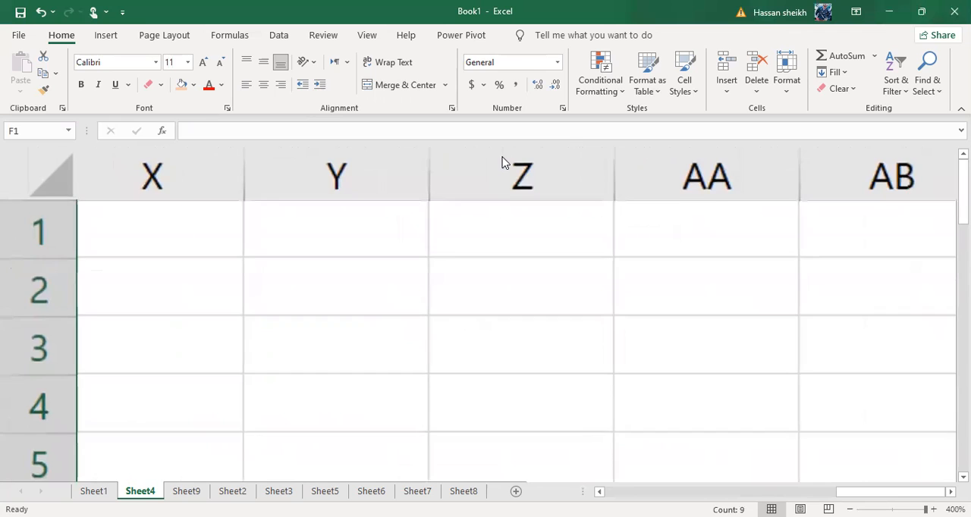
Examine how the column headings continue from Z through AA to AF, and zoom back out to 113%
click(501, 174)
click(407, 181)
click(546, 150)
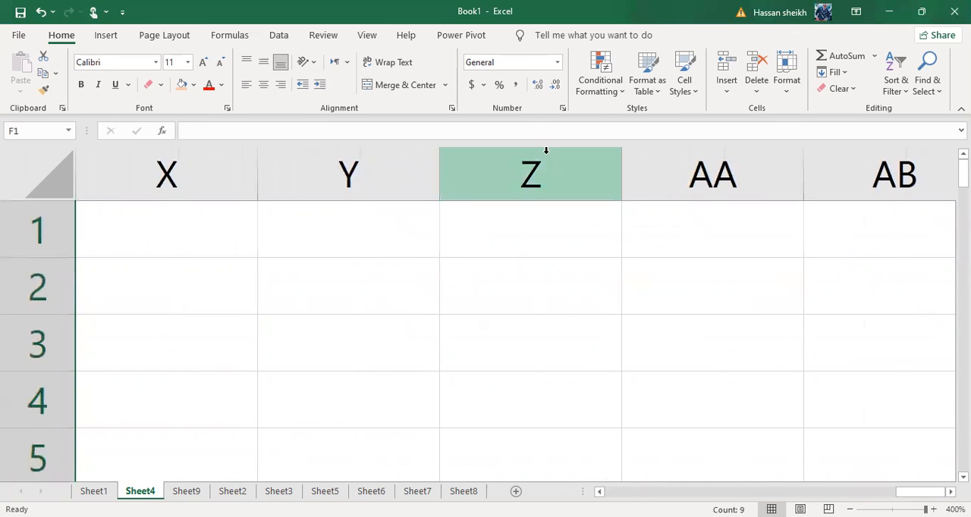
click(683, 161)
click(819, 171)
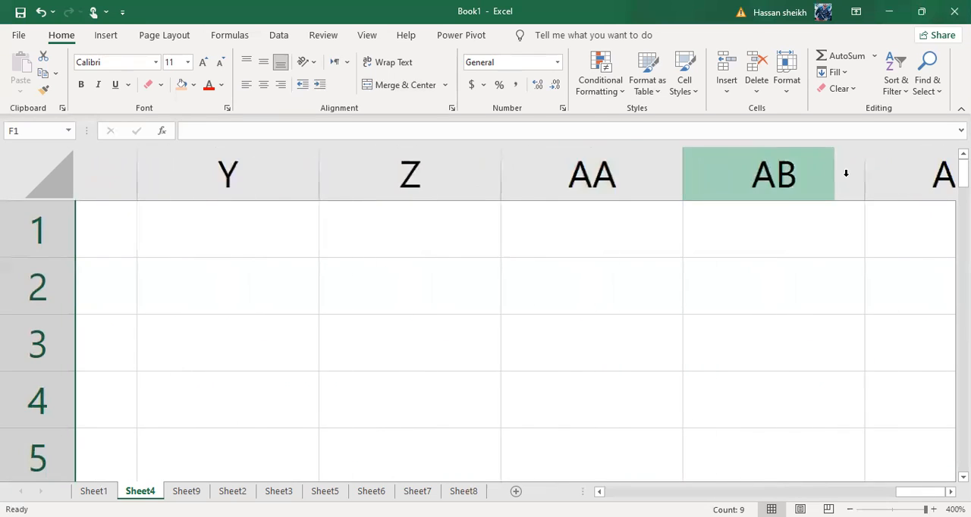
click(921, 178)
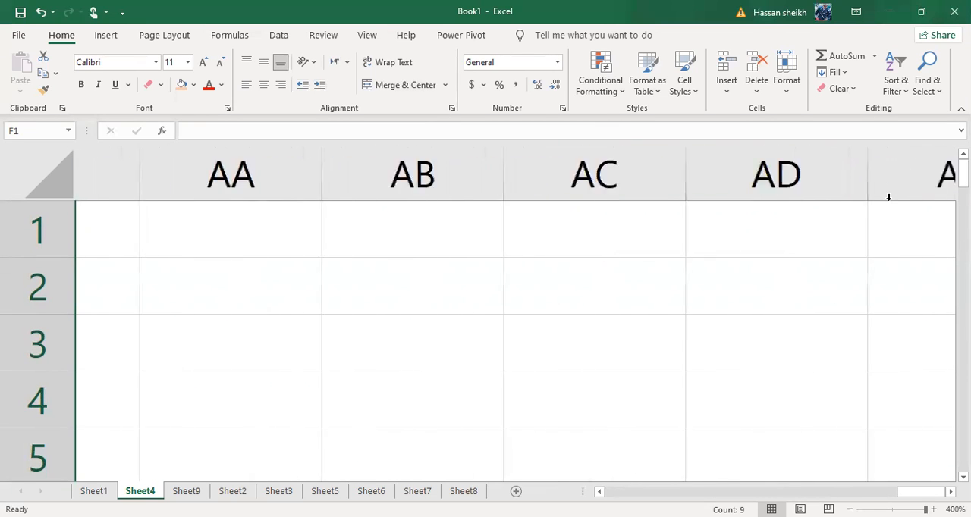
click(834, 195)
click(855, 192)
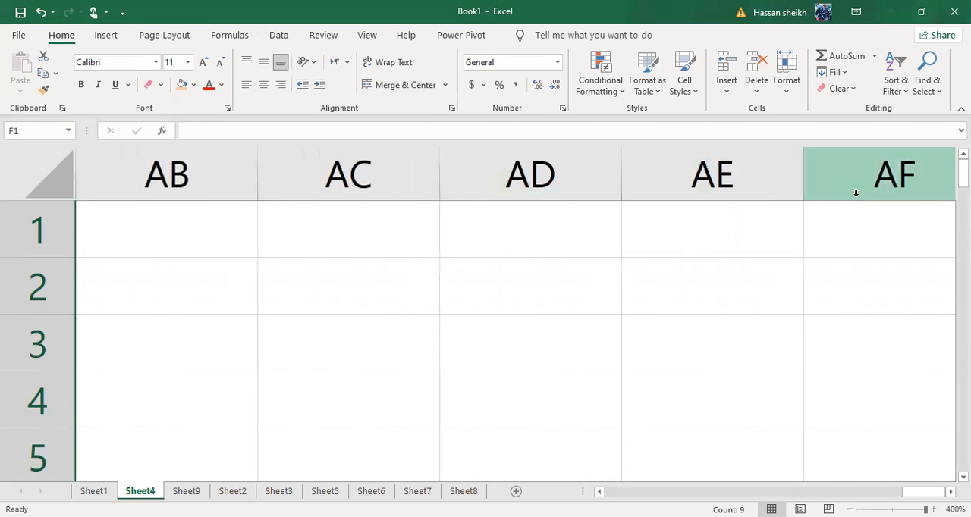
scroll(855, 193, down, 19)
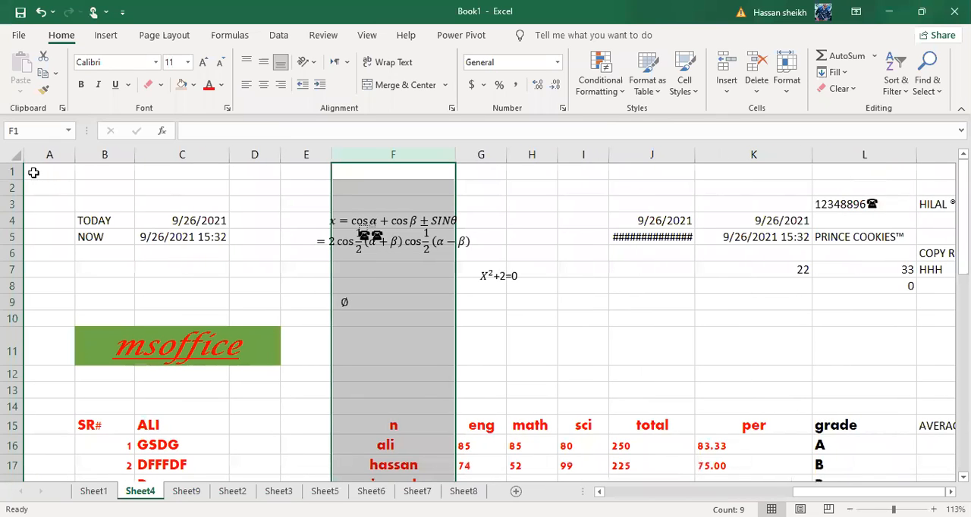
Select cell A1, zoom the sheet in to 200% and select cell A4
click(33, 172)
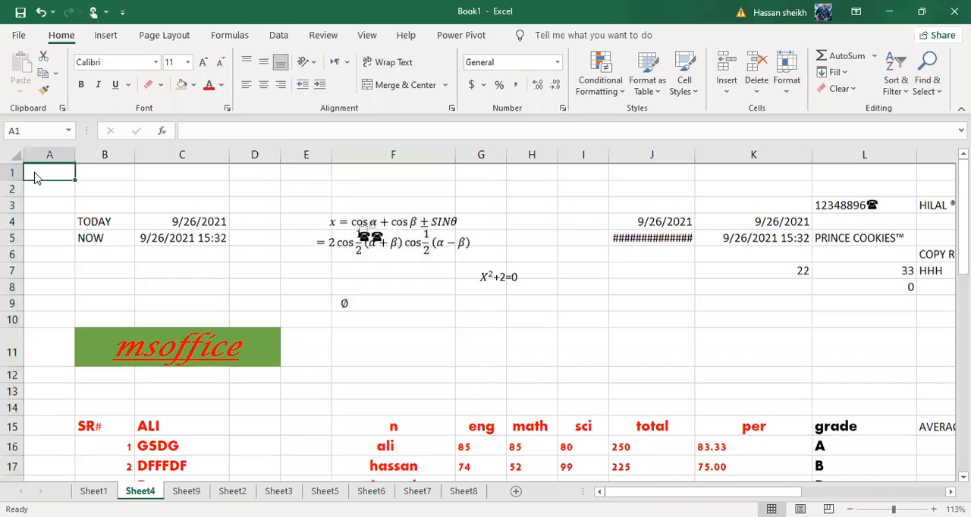
scroll(69, 254, up, 5)
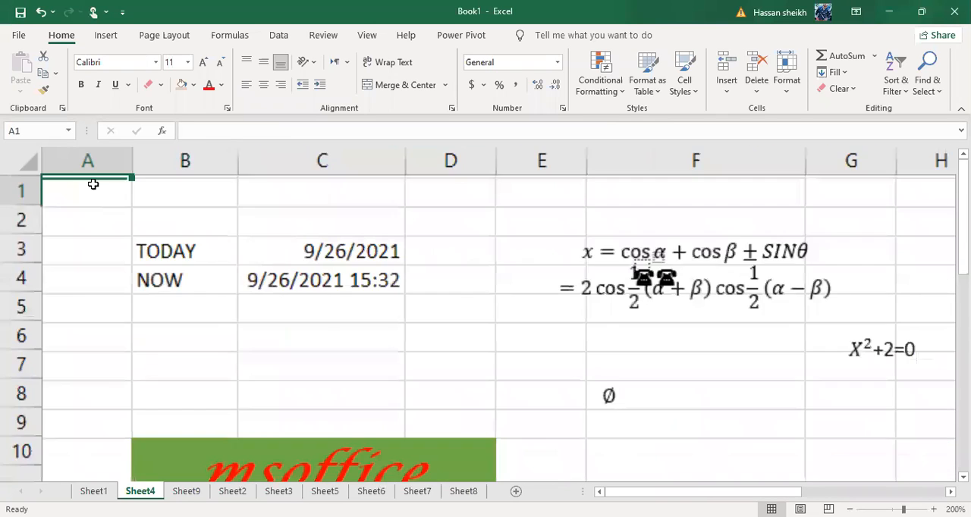
scroll(91, 249, down, 1)
click(93, 244)
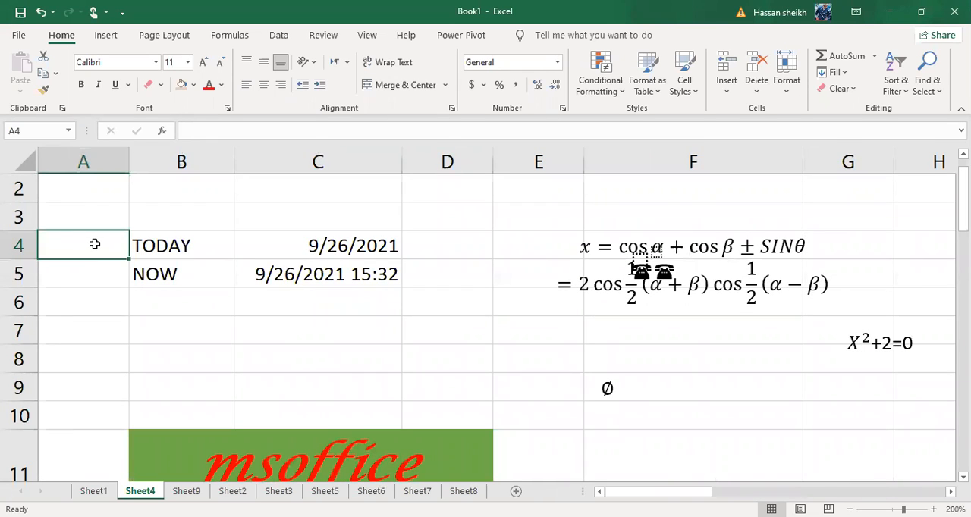
Select single cells in columns A and B one after another and finish by selecting the whole of row 1
click(77, 188)
click(95, 252)
click(159, 324)
click(106, 186)
click(100, 237)
click(96, 187)
scroll(95, 187, up, 1)
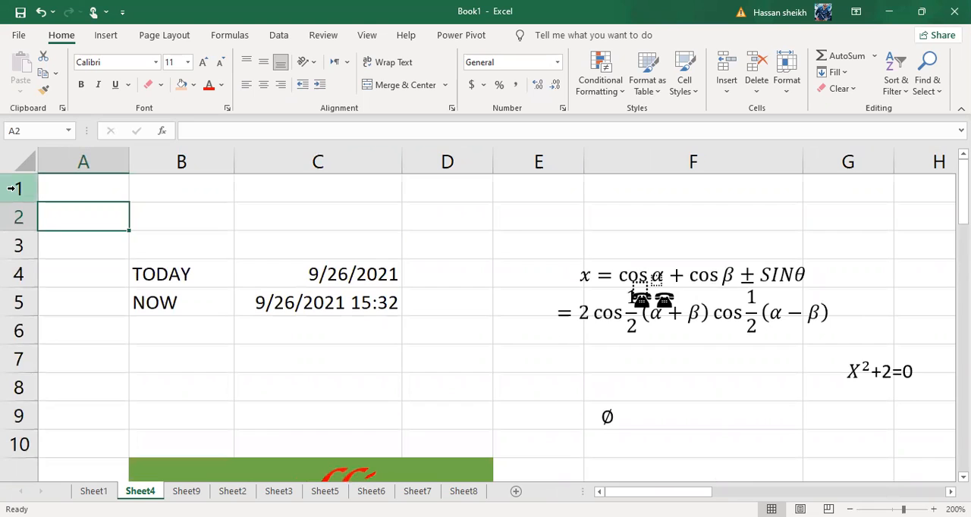
click(11, 188)
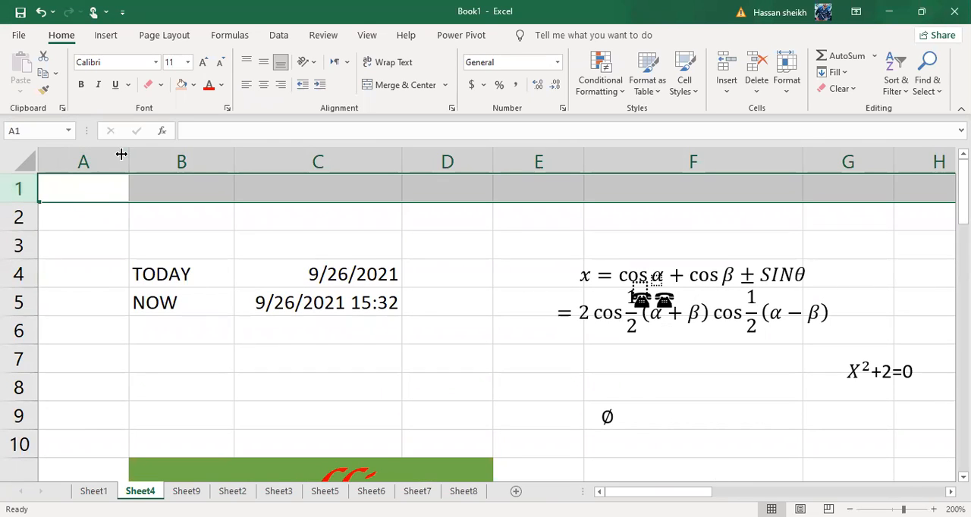
Enter 12 in cell A1 and select that cell again
click(63, 273)
click(80, 182)
text(12)
key(Return)
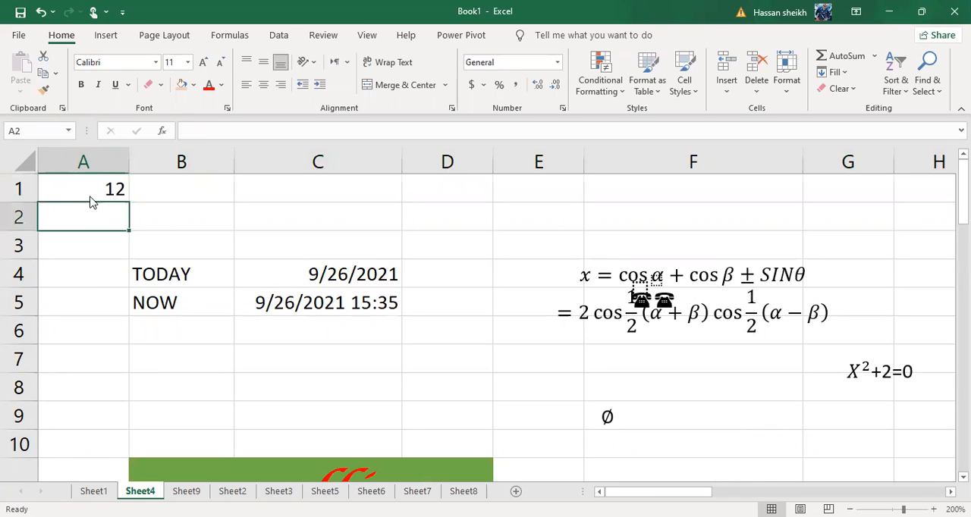
click(95, 186)
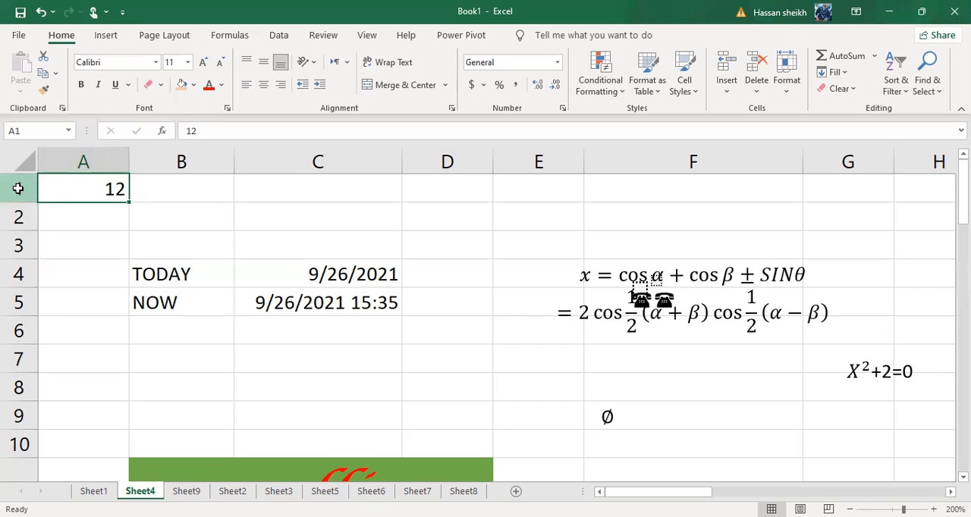
click(172, 220)
click(122, 185)
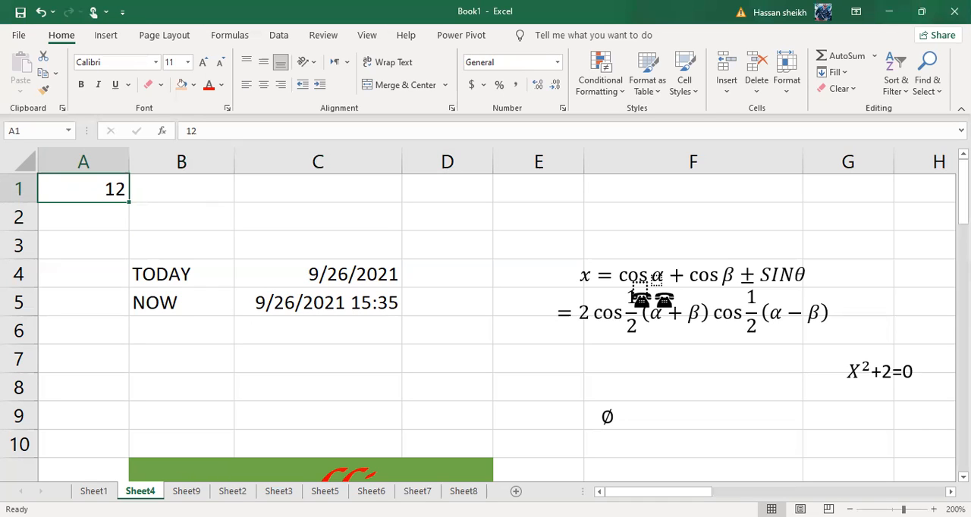
Look through Sheet9, Sheet2, Sheet3, Sheet5, Sheet6 and Sheet8 one after another
click(186, 491)
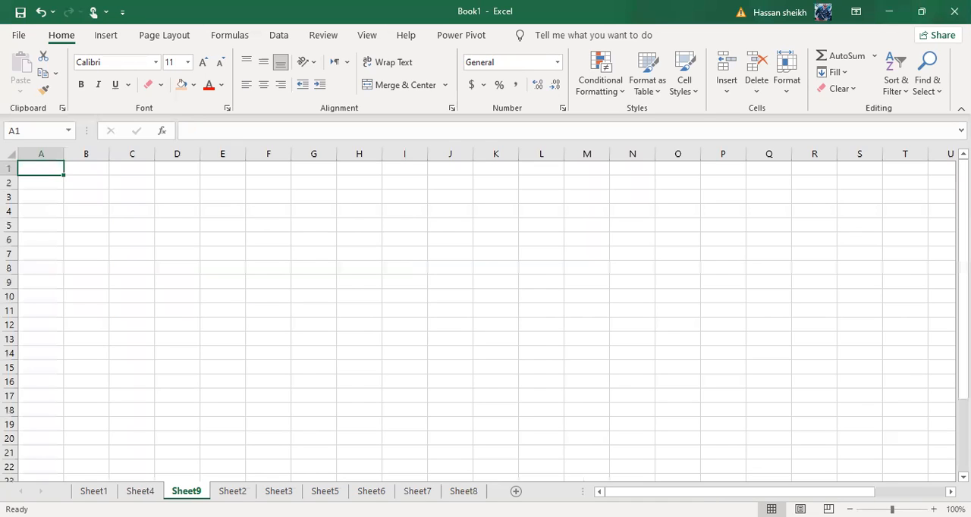
click(232, 491)
click(279, 492)
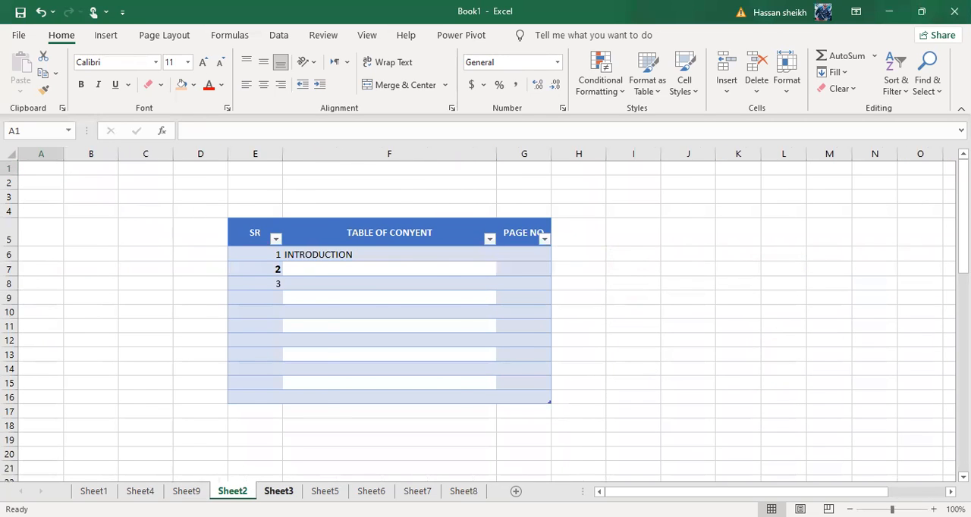
click(325, 491)
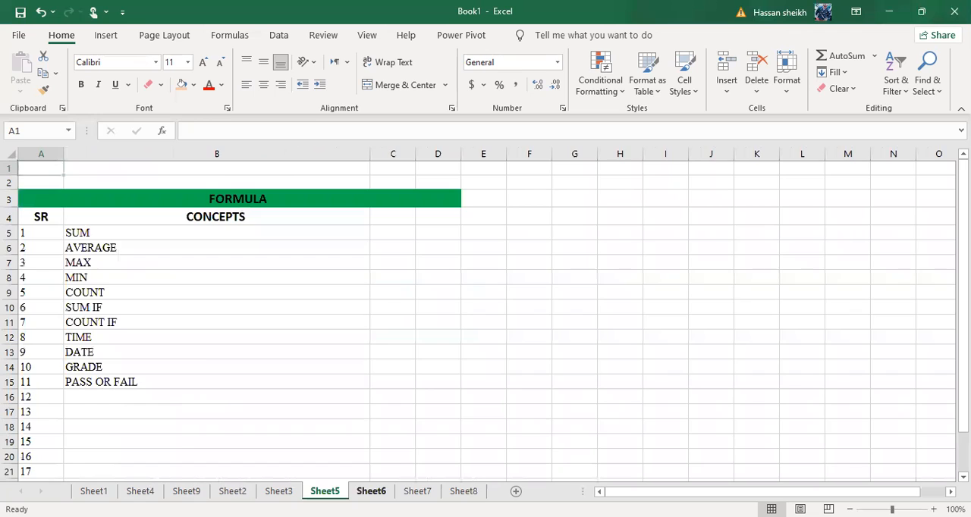
click(371, 491)
click(463, 491)
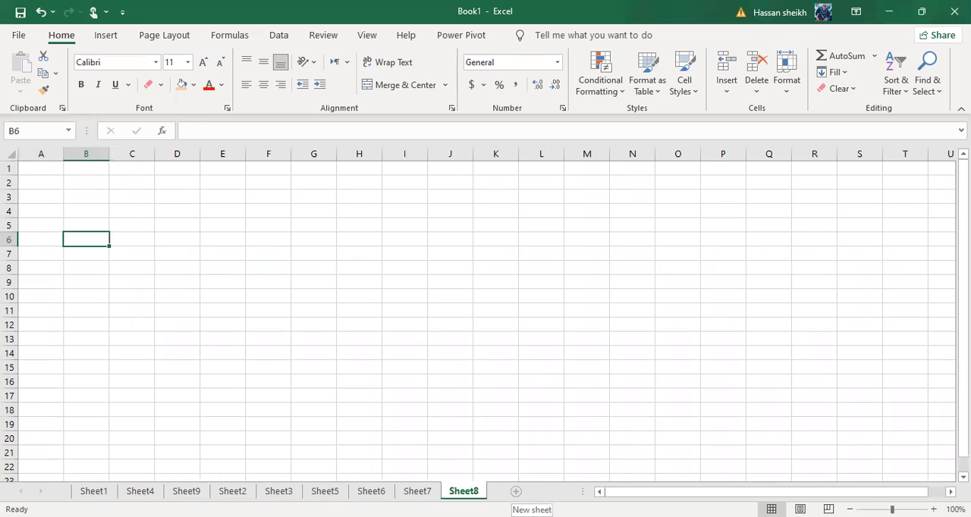
Add three new blank worksheets after Sheet8 and show the last one
click(515, 492)
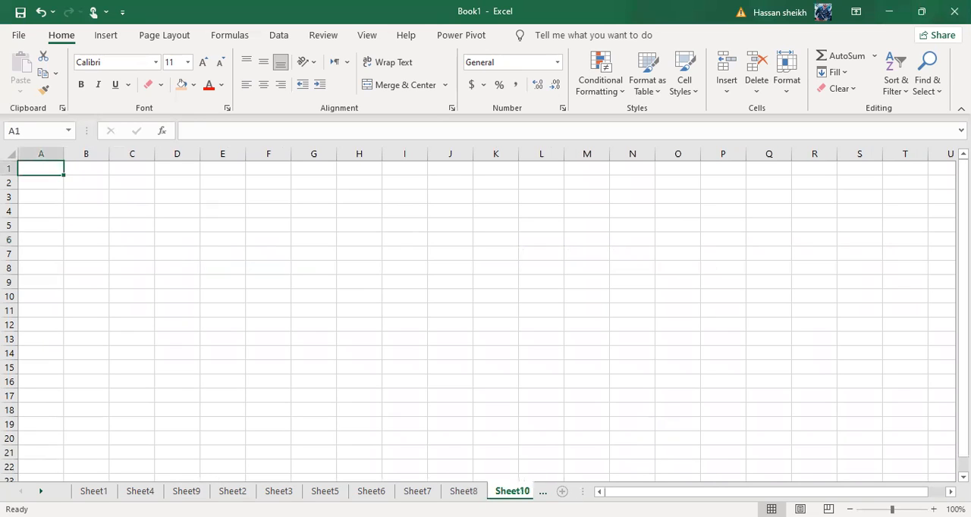
click(562, 491)
click(543, 491)
click(521, 491)
click(523, 492)
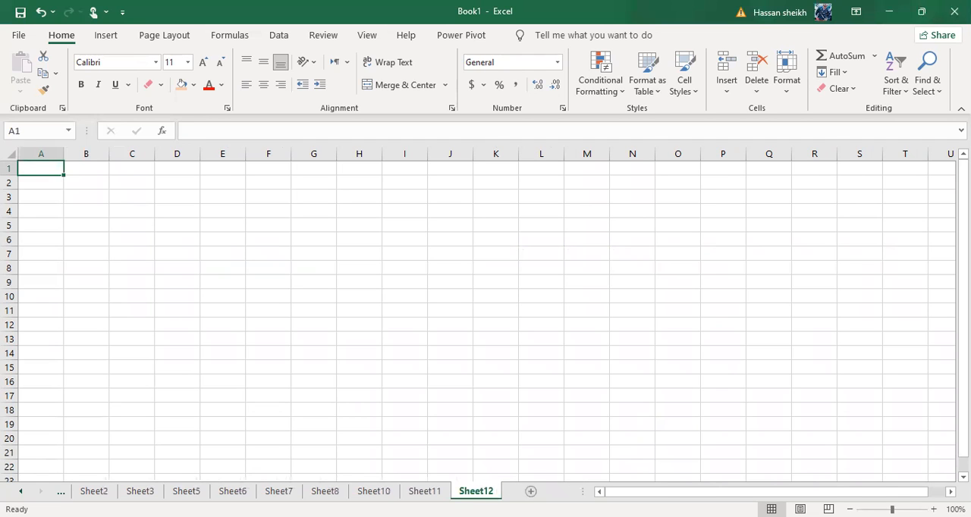
Select cell Q9 on Sheet12, examine how the column headings continue far past Z, and return to column A
click(775, 283)
scroll(775, 283, right, 15)
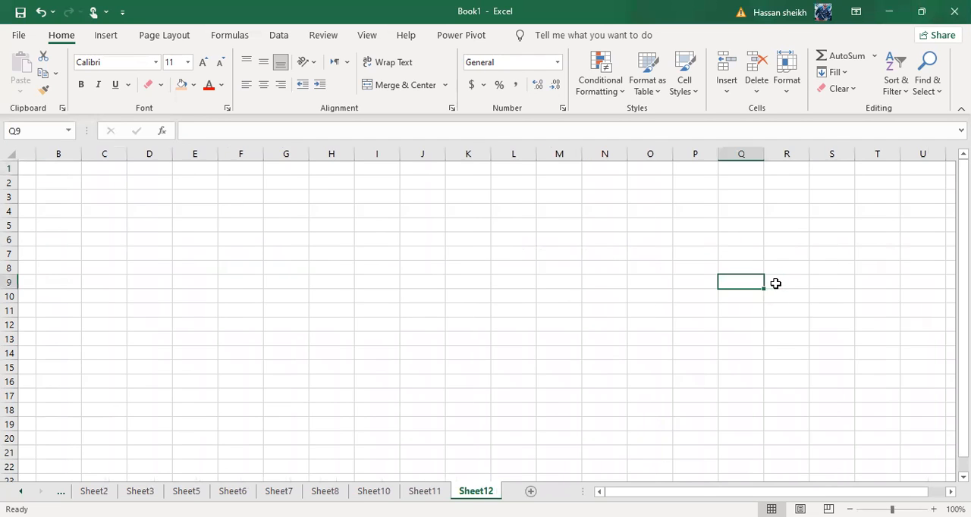
scroll(775, 283, right, 17)
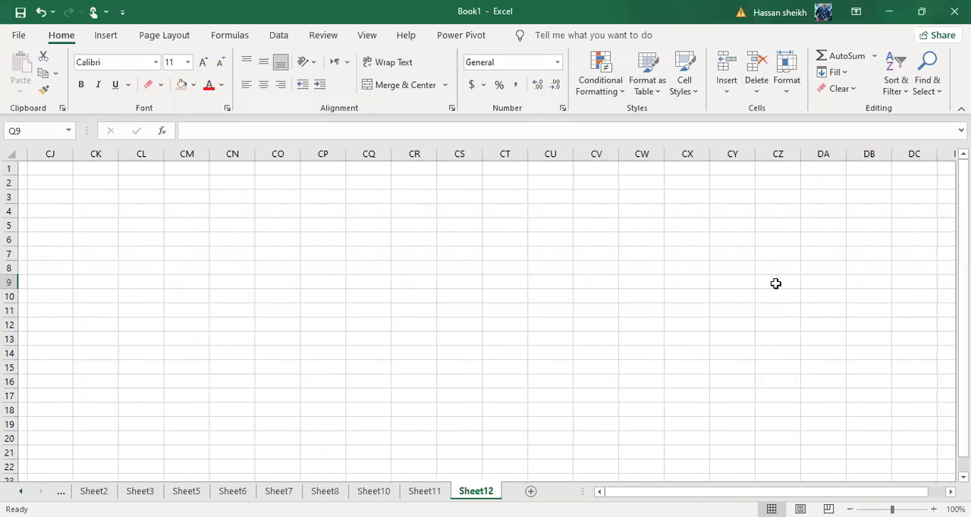
scroll(775, 283, right, 19)
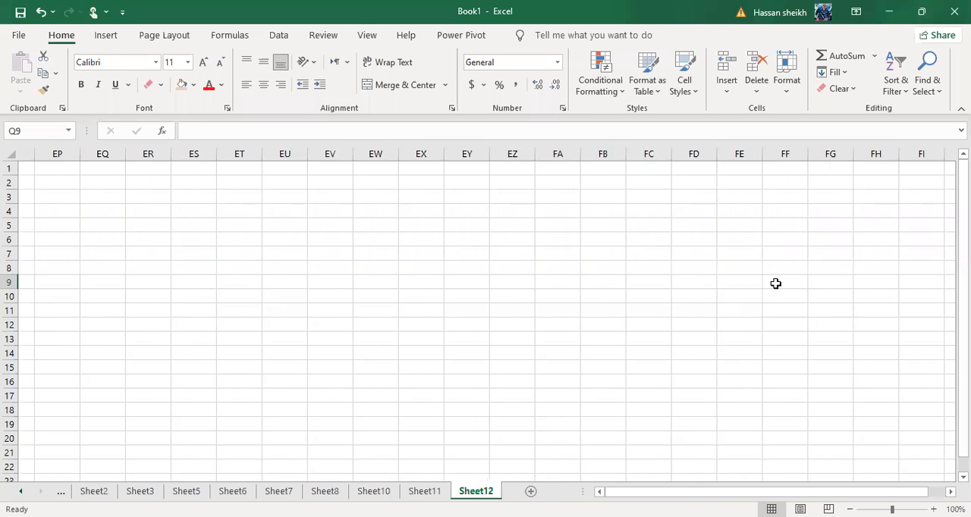
scroll(775, 283, right, 6)
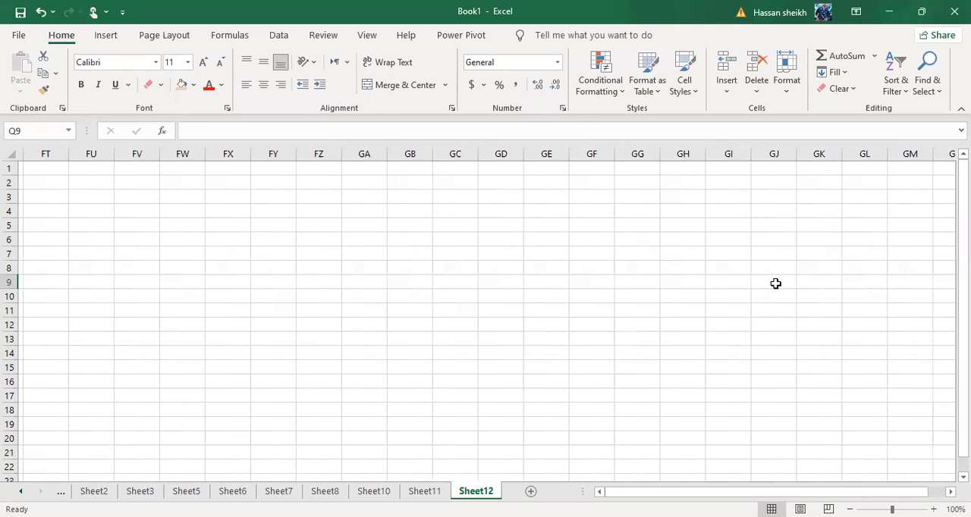
scroll(775, 283, right, 12)
scroll(775, 283, left, 20)
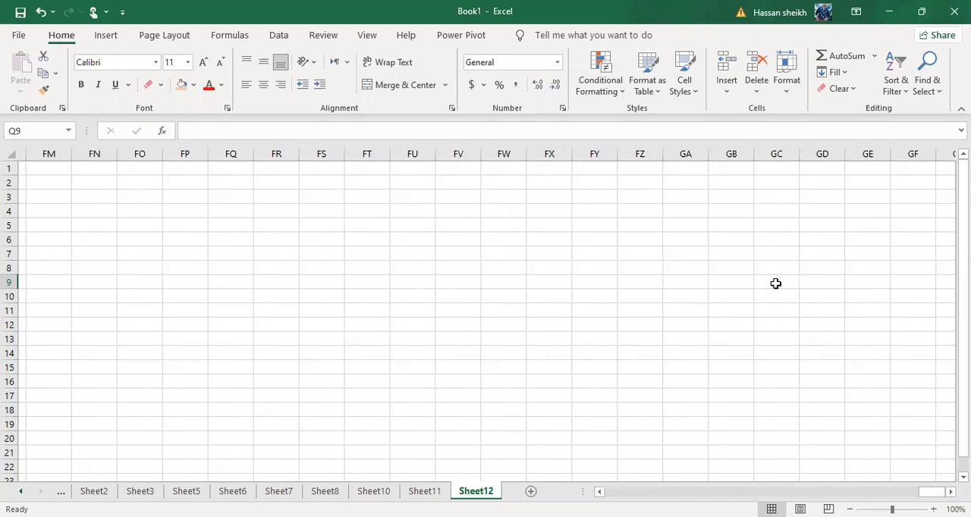
scroll(775, 283, left, 20)
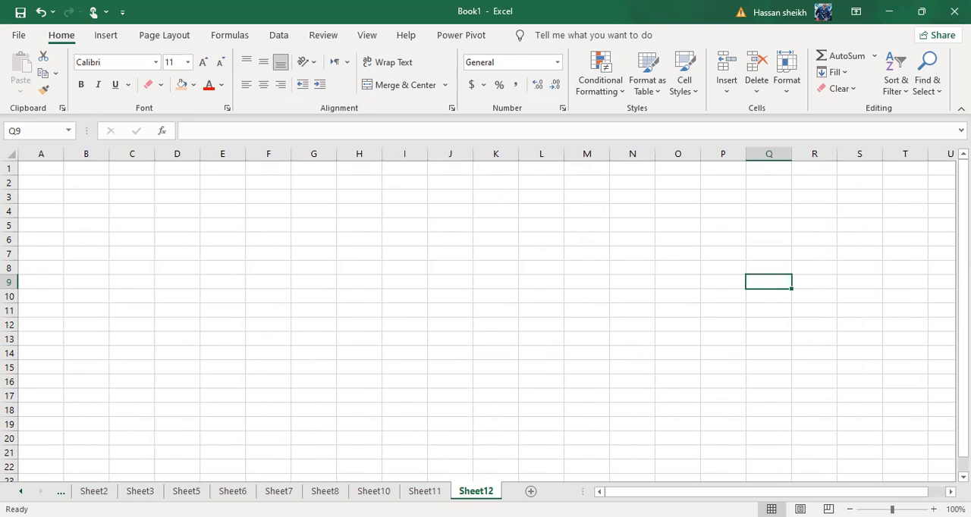
Switch back to Sheet2 and bring the sheets before it into reach
click(91, 491)
click(65, 493)
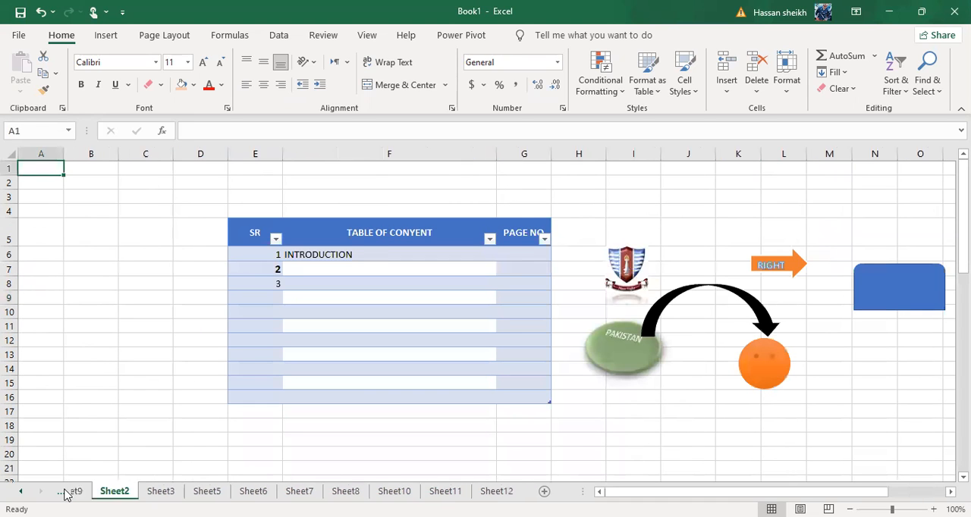